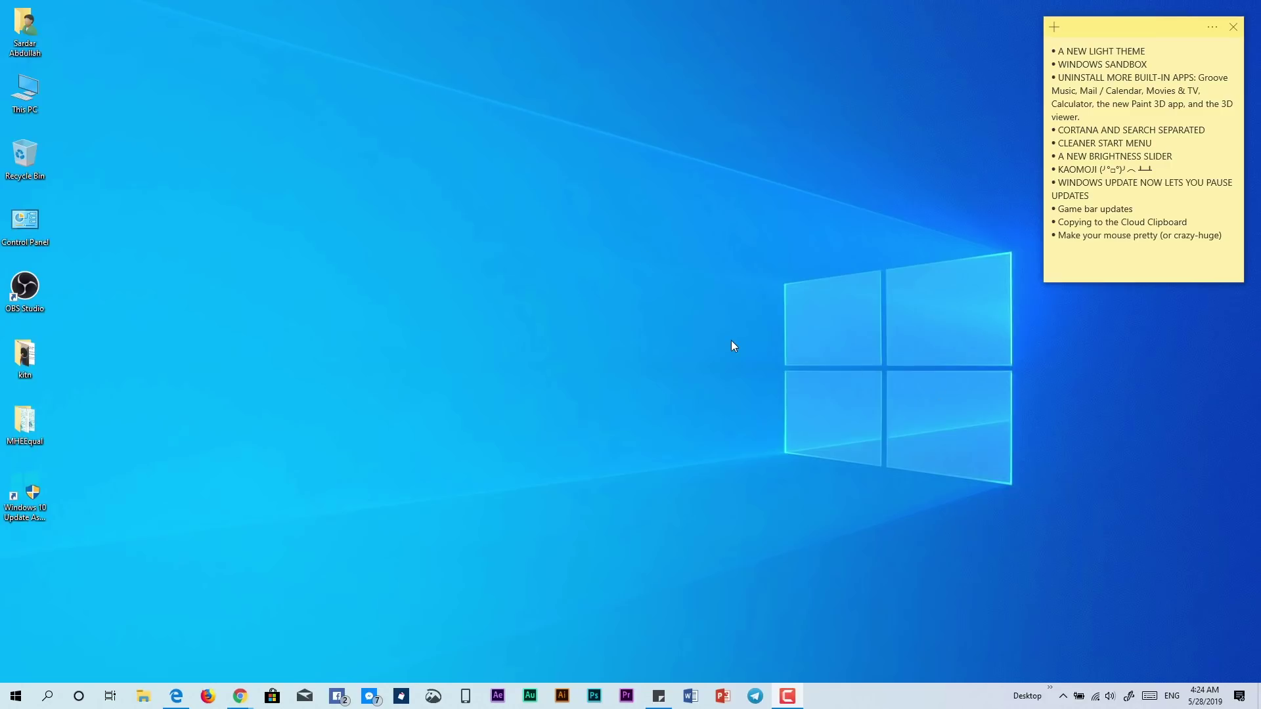
Preview the Action Center and the lighter Start menu, then open All settings from the Action Center
{"action": "left_click", "coordinate": [1239, 697]}
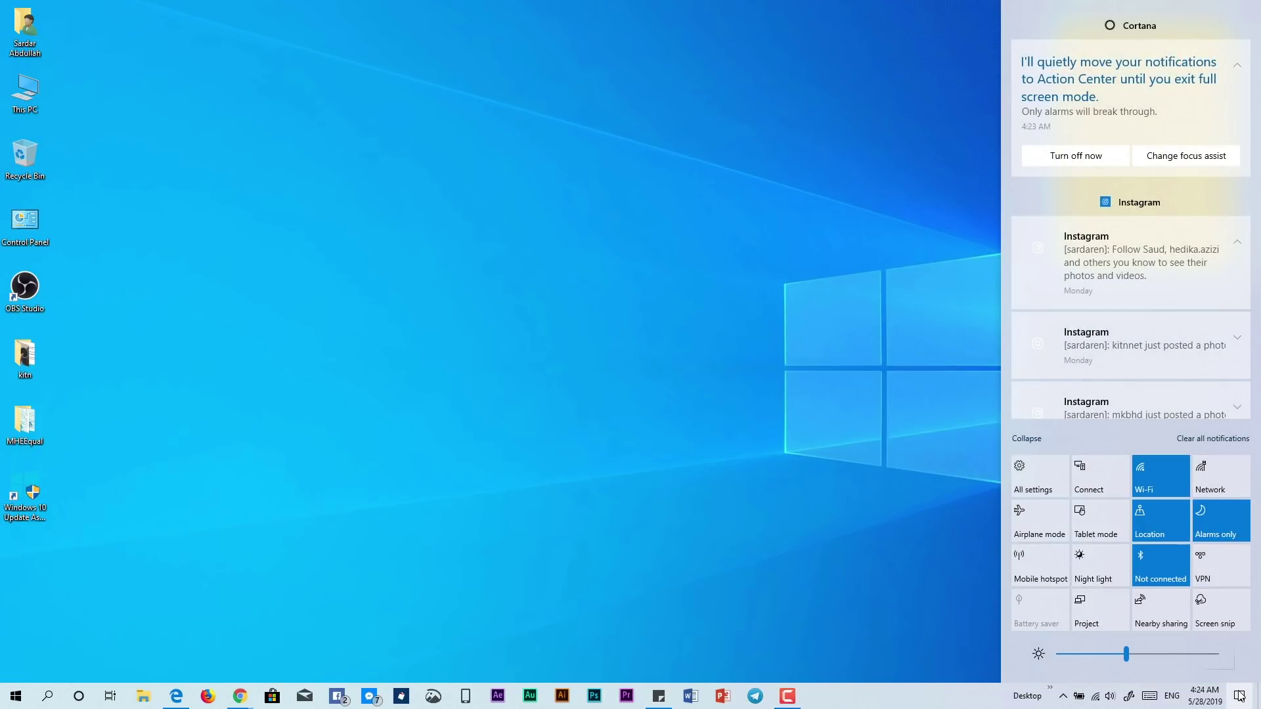
{"action": "left_click", "coordinate": [1239, 696]}
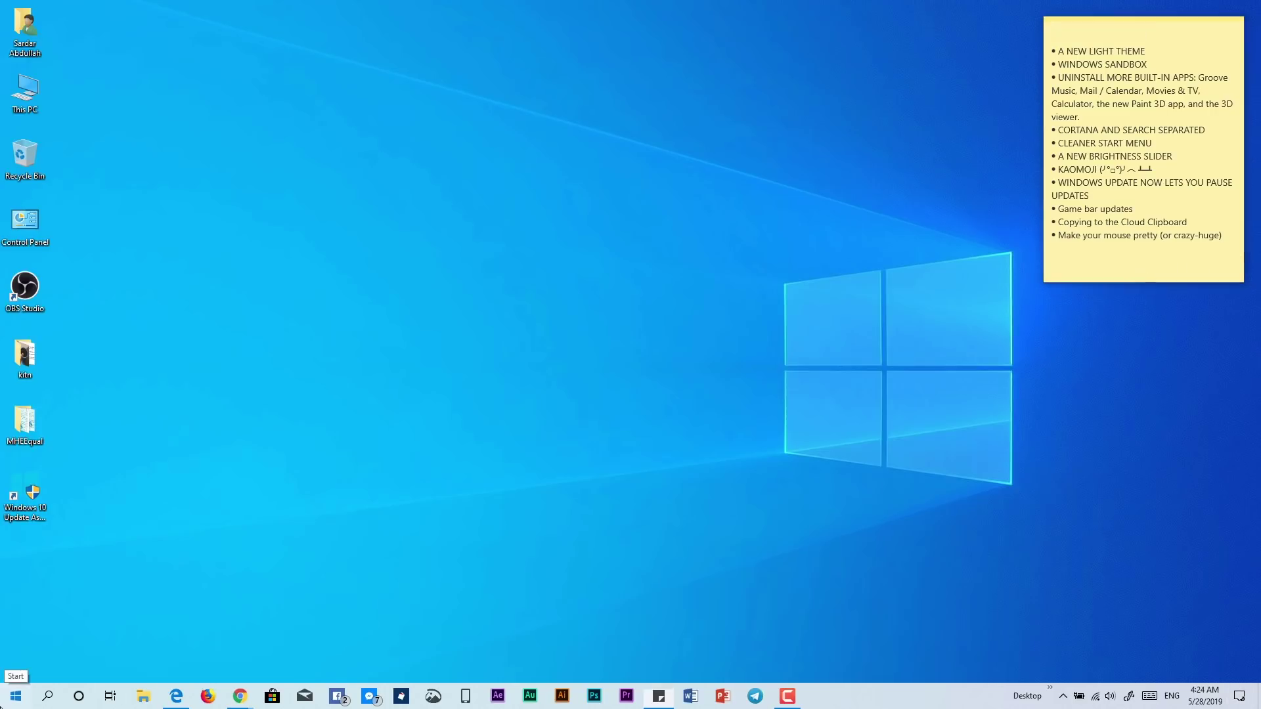
{"action": "left_click", "coordinate": [16, 696]}
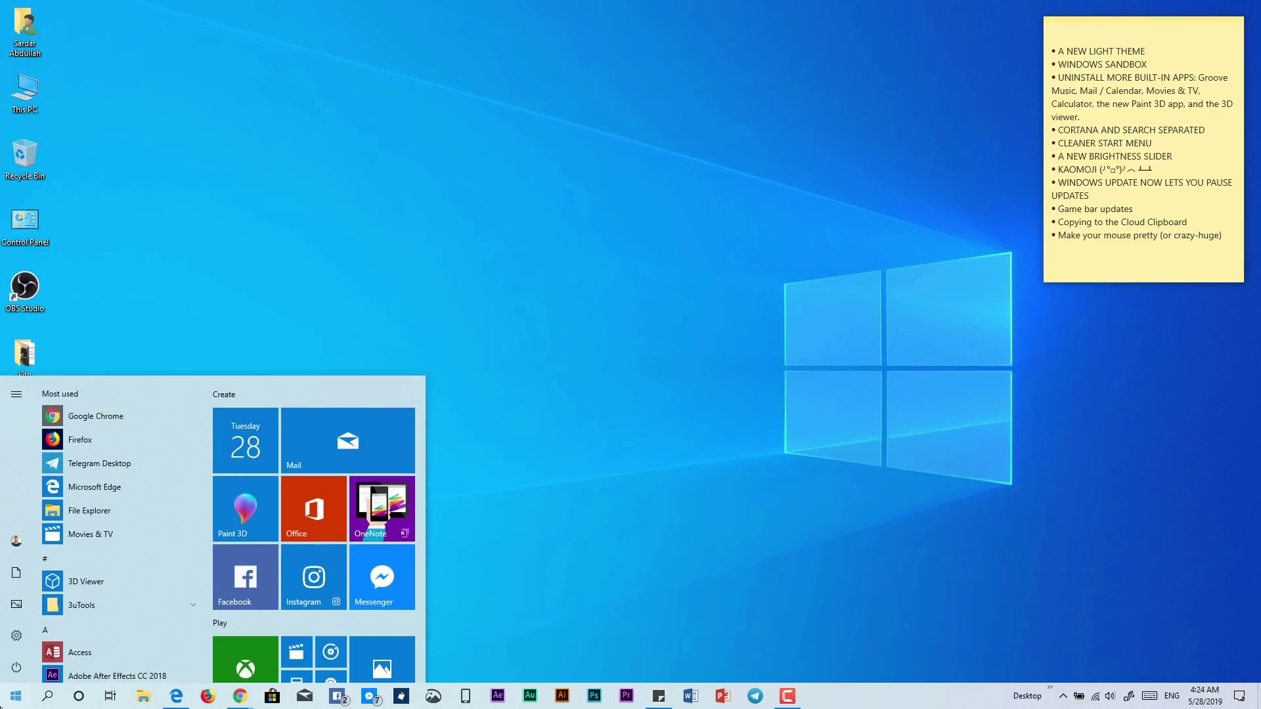
{"action": "key", "text": "Escape"}
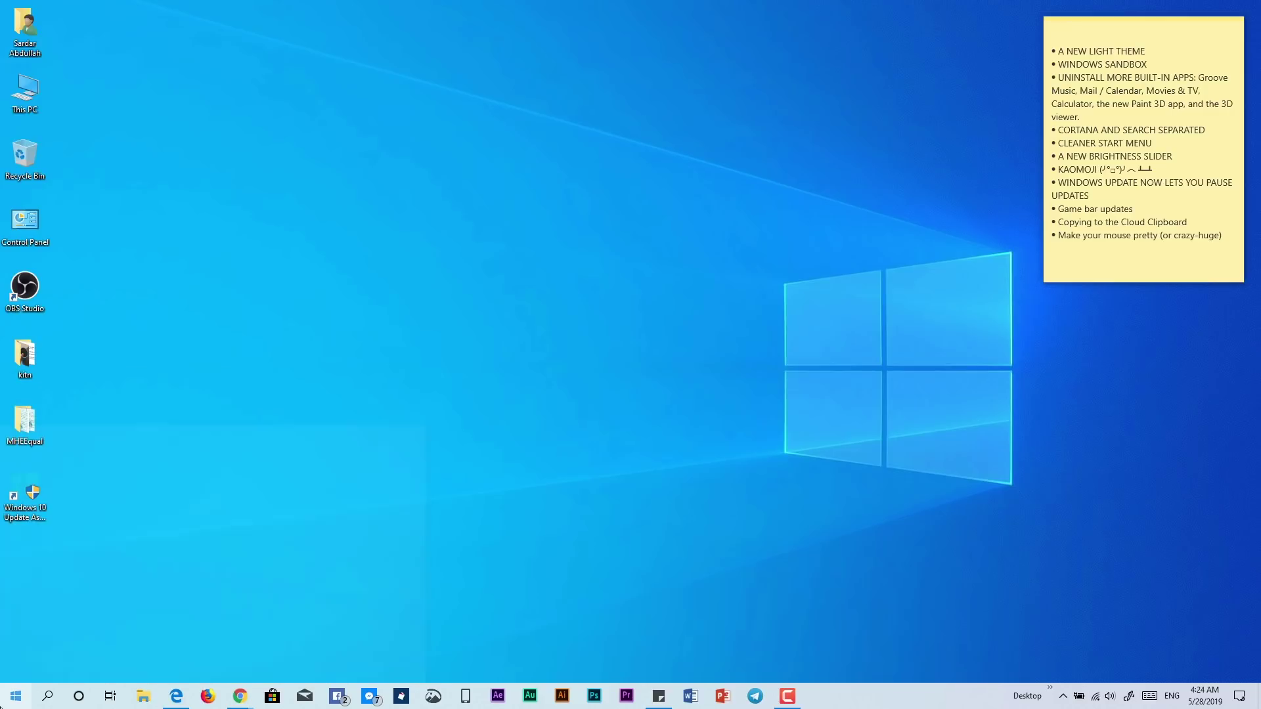
{"action": "left_click", "coordinate": [1239, 696]}
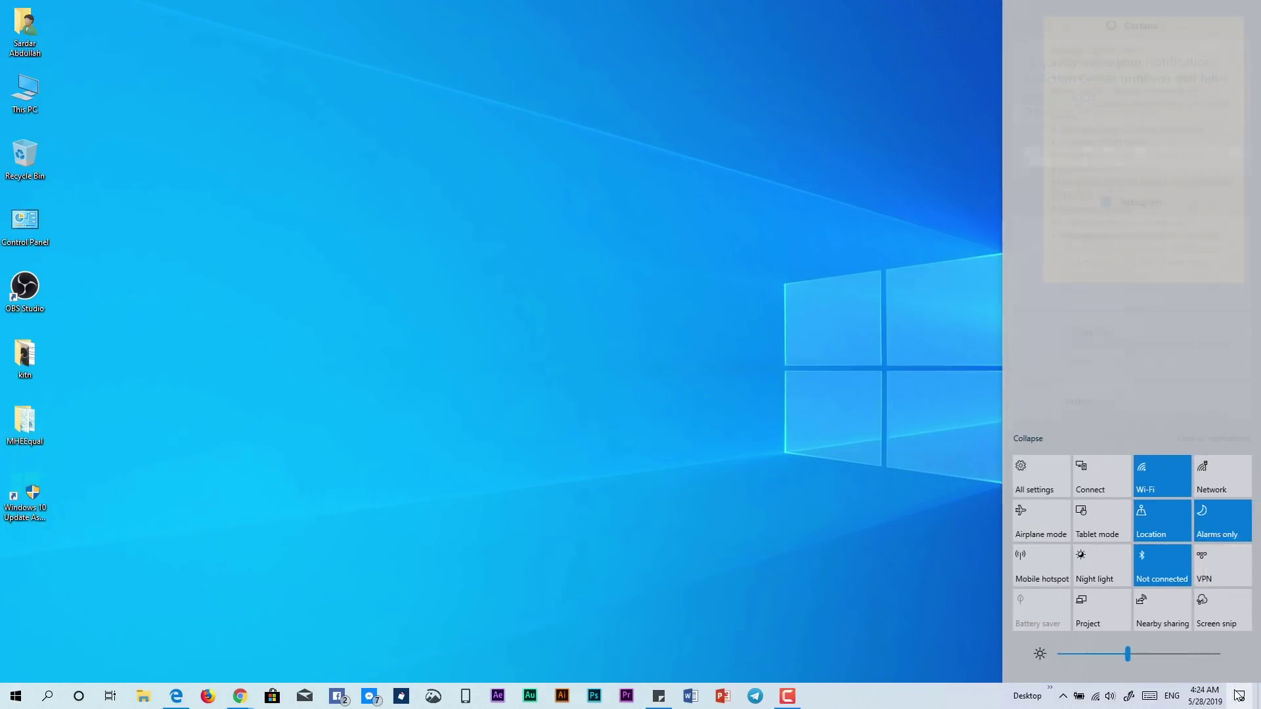
{"action": "left_click", "coordinate": [1031, 479]}
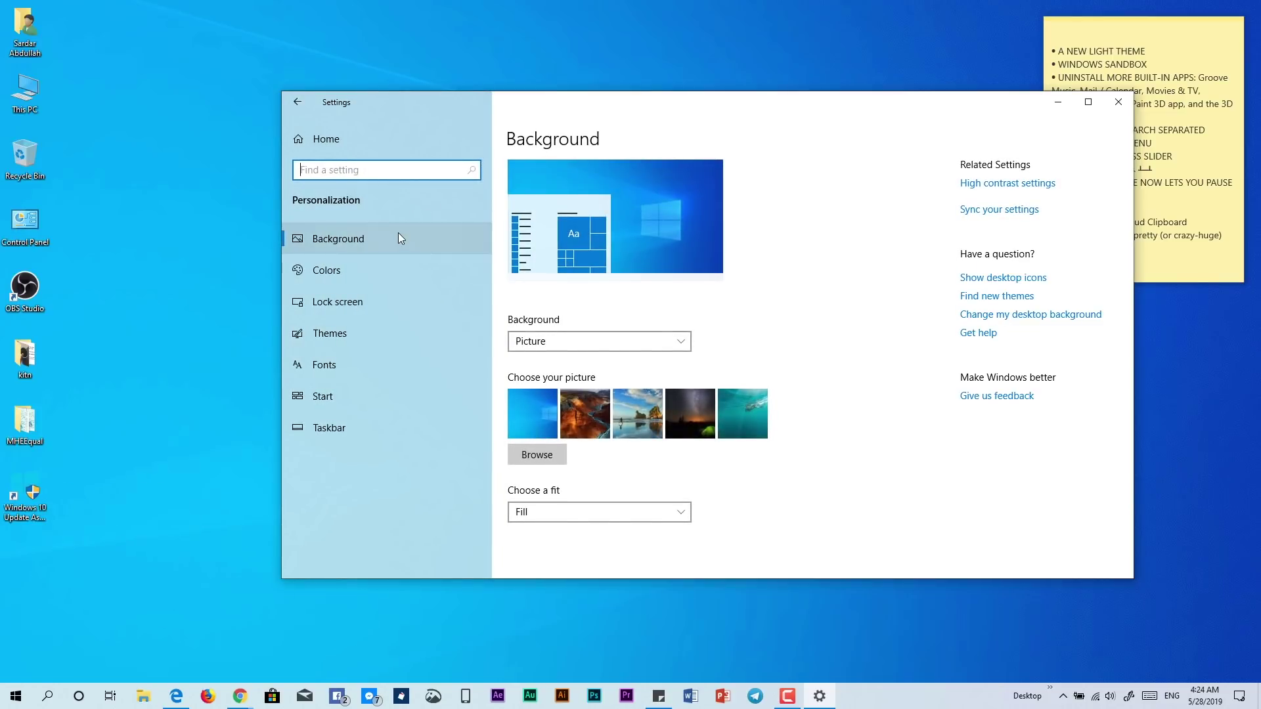
On the Personalization Colors page, set Choose your color to Dark
{"action": "left_click", "coordinate": [353, 243]}
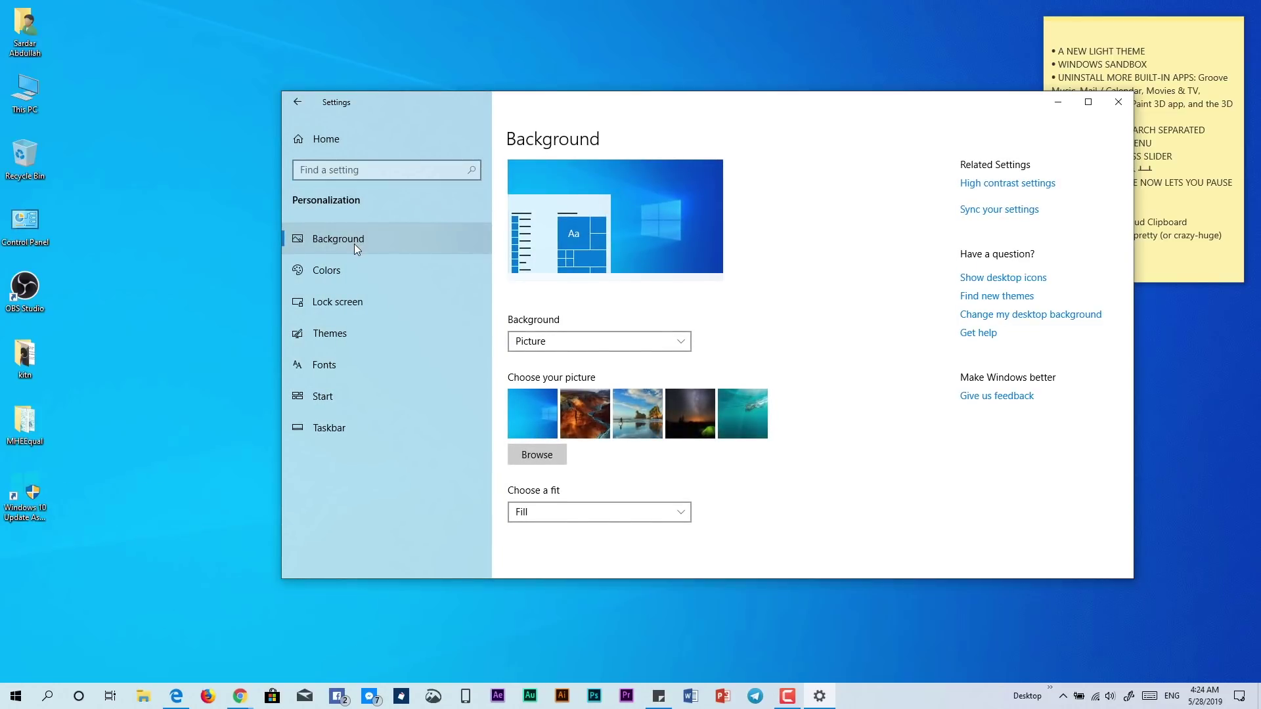
{"action": "left_click", "coordinate": [348, 269]}
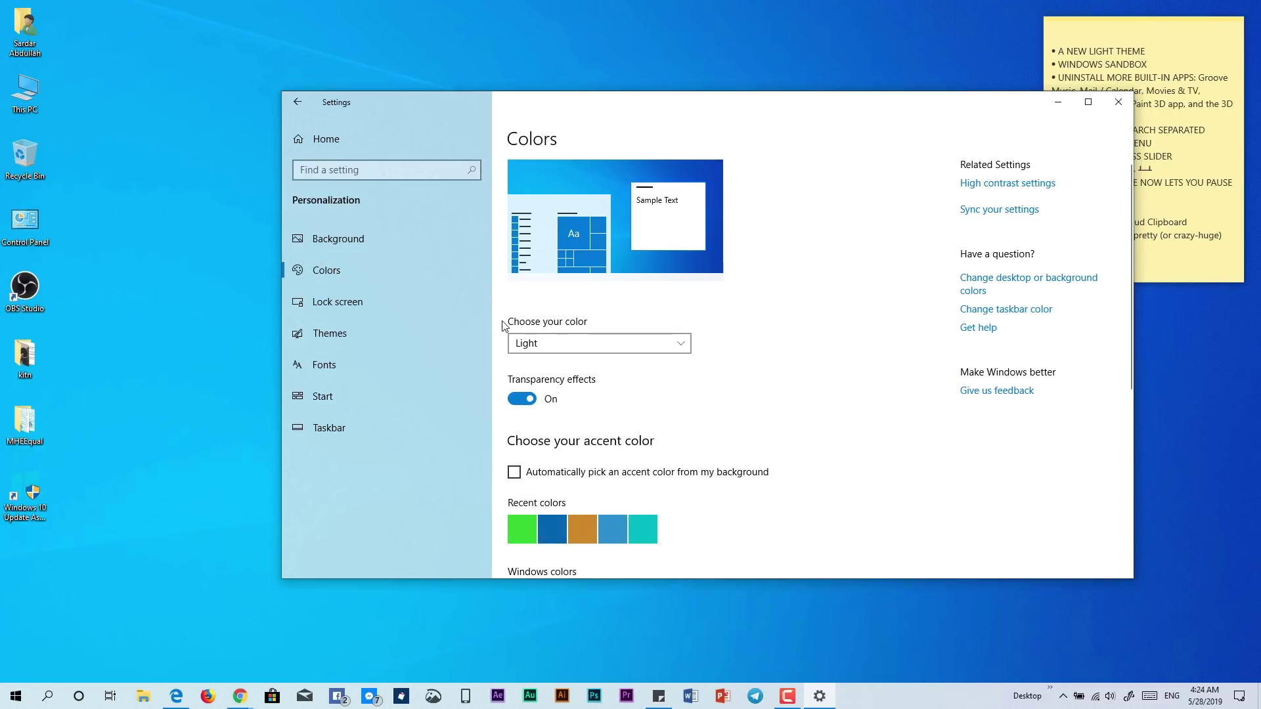
{"action": "left_click", "coordinate": [579, 341]}
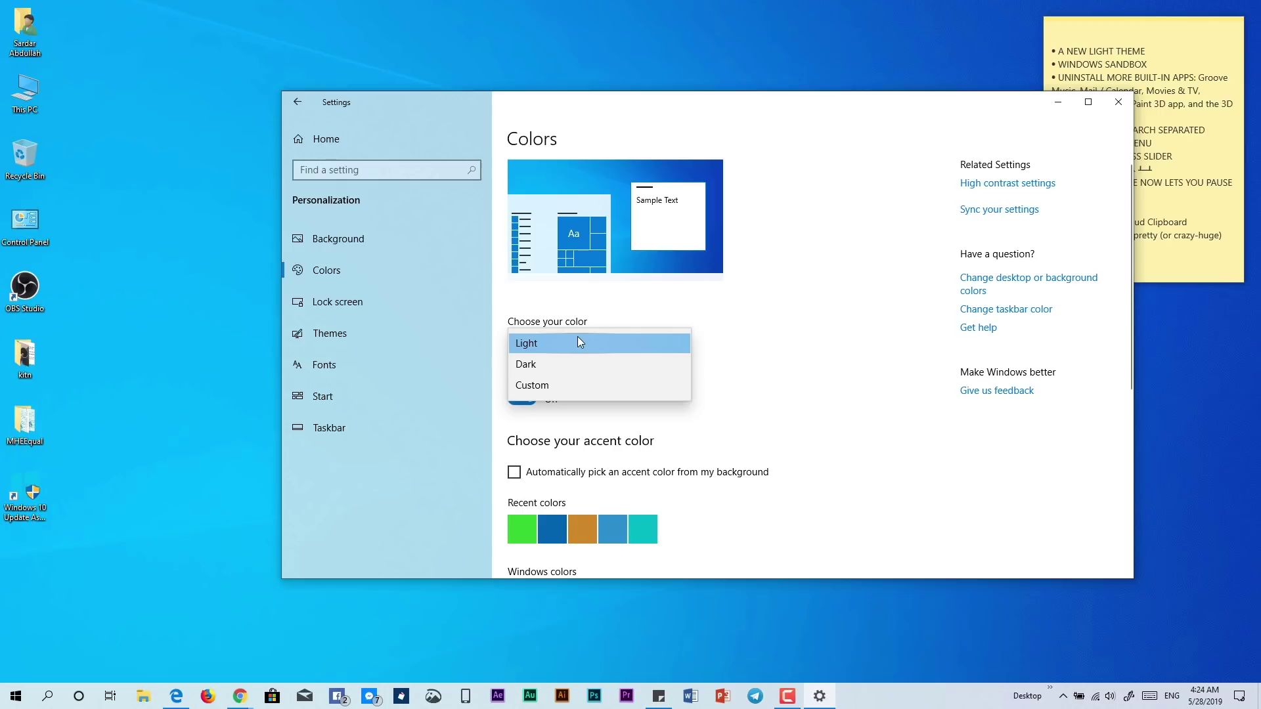
{"action": "left_click", "coordinate": [574, 368]}
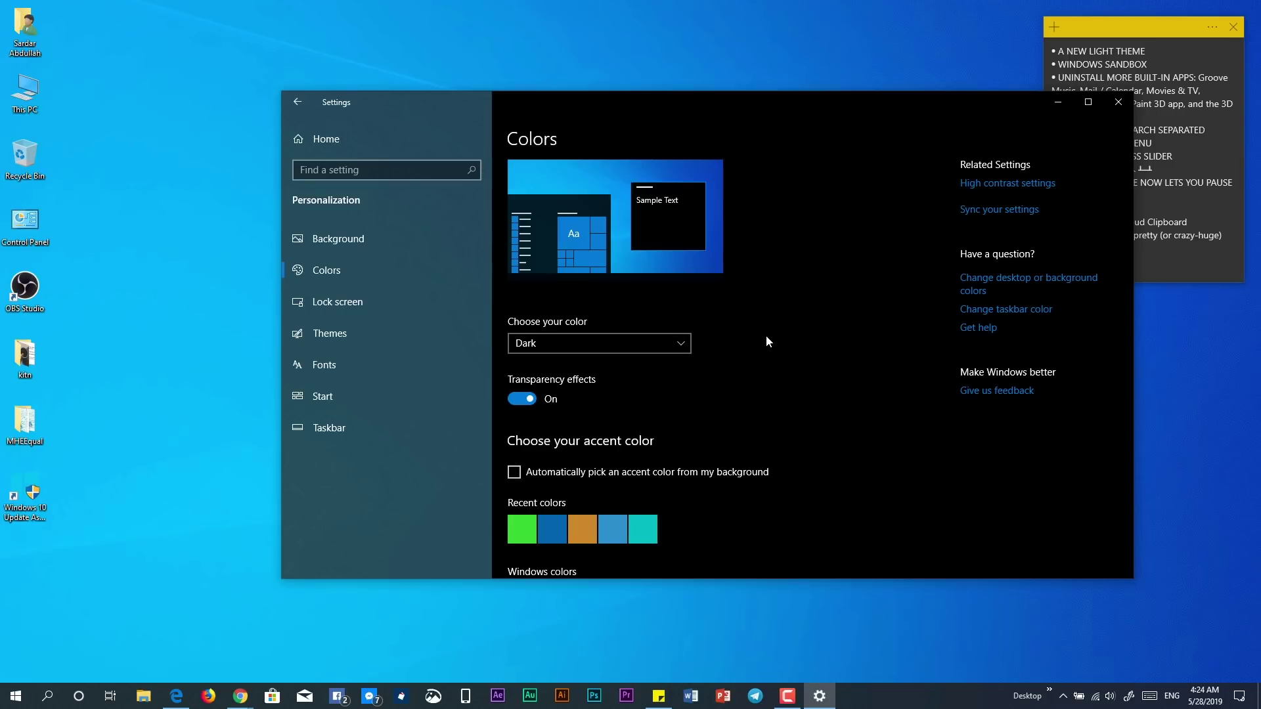
Change Choose your color to Custom so Windows and app modes can be set separately
{"action": "scroll", "coordinate": [766, 339], "scroll_direction": "down", "scroll_amount": 3}
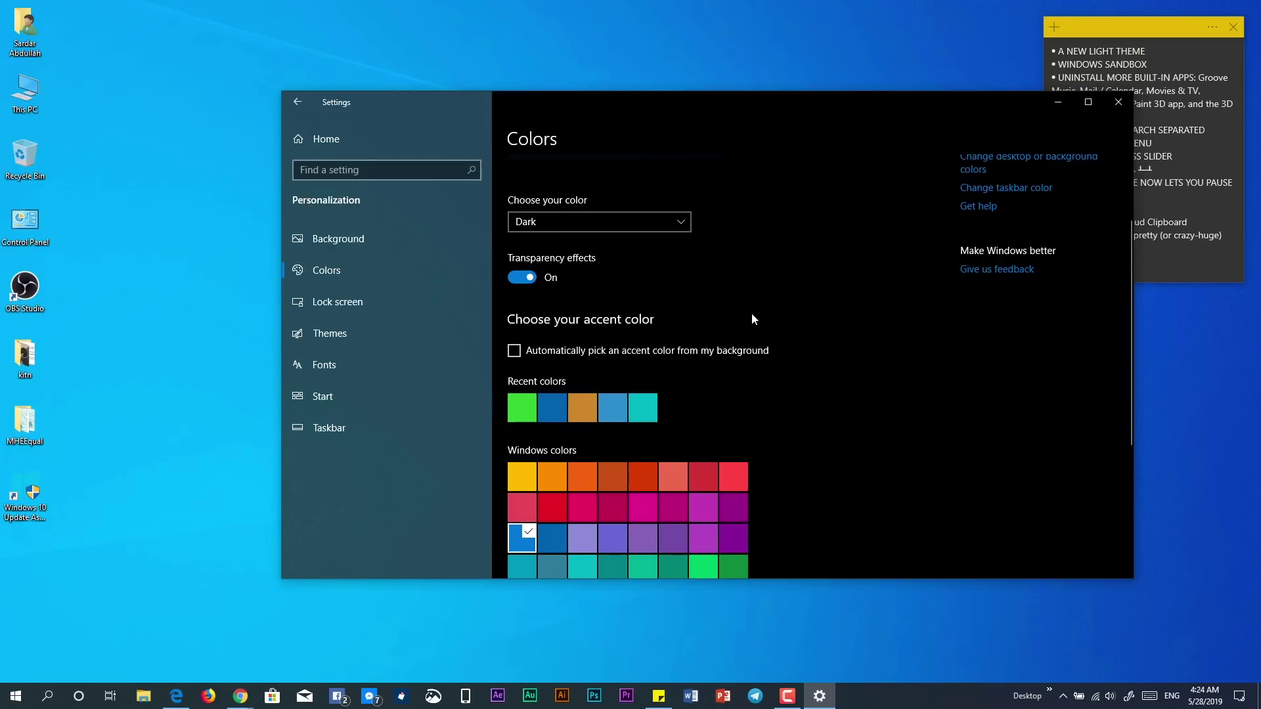
{"action": "left_click", "coordinate": [557, 222]}
{"action": "left_click", "coordinate": [549, 244]}
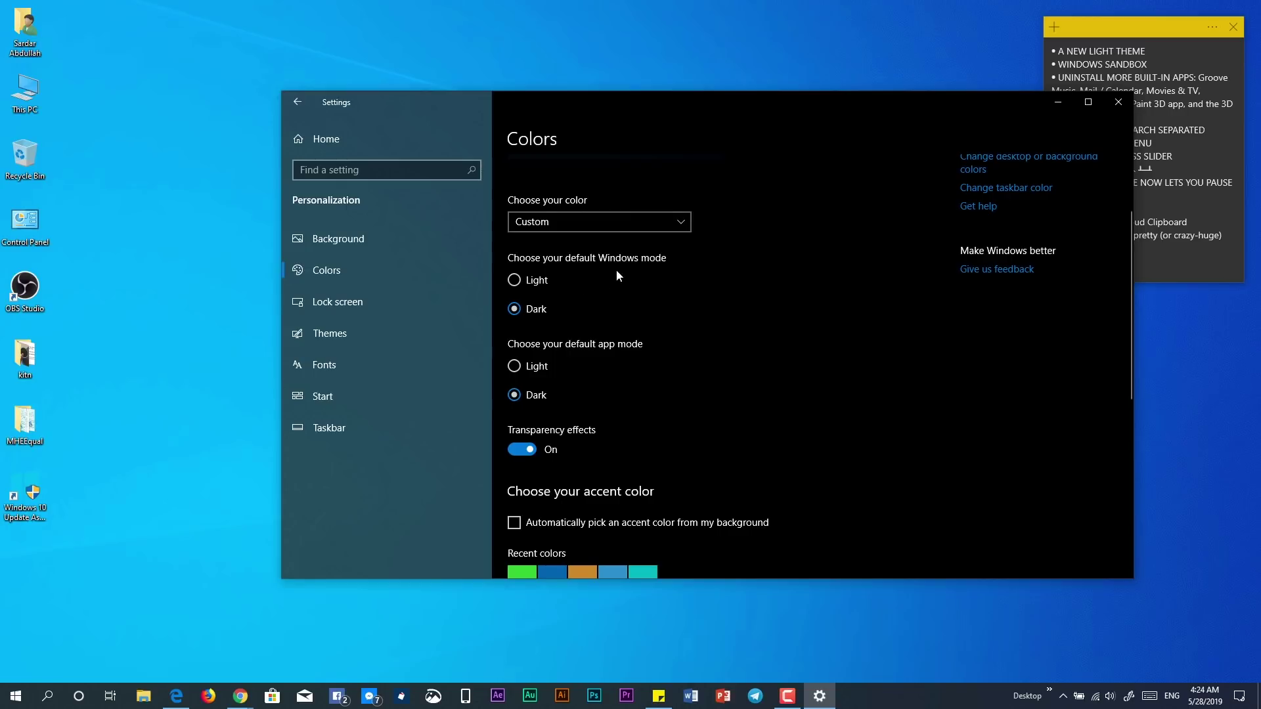
Set Windows mode to Light, app mode to Light, then Windows mode back to Dark
{"action": "left_click", "coordinate": [534, 283]}
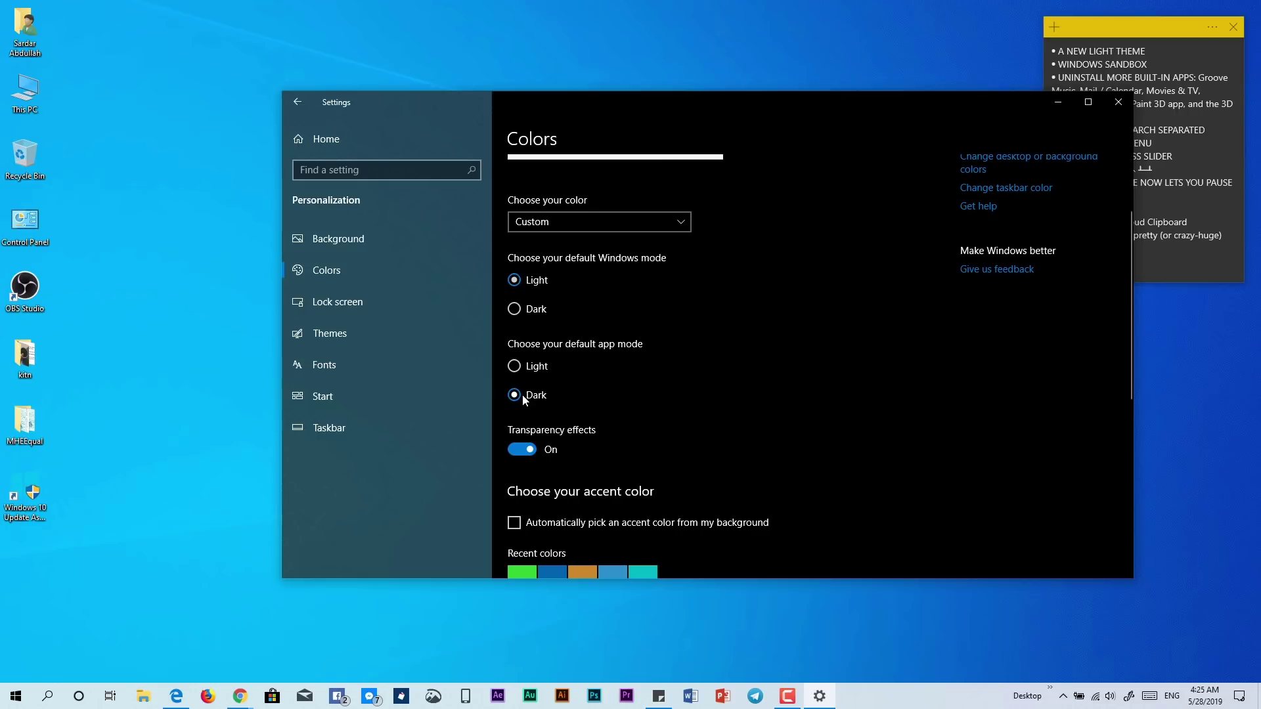
{"action": "left_click", "coordinate": [517, 368]}
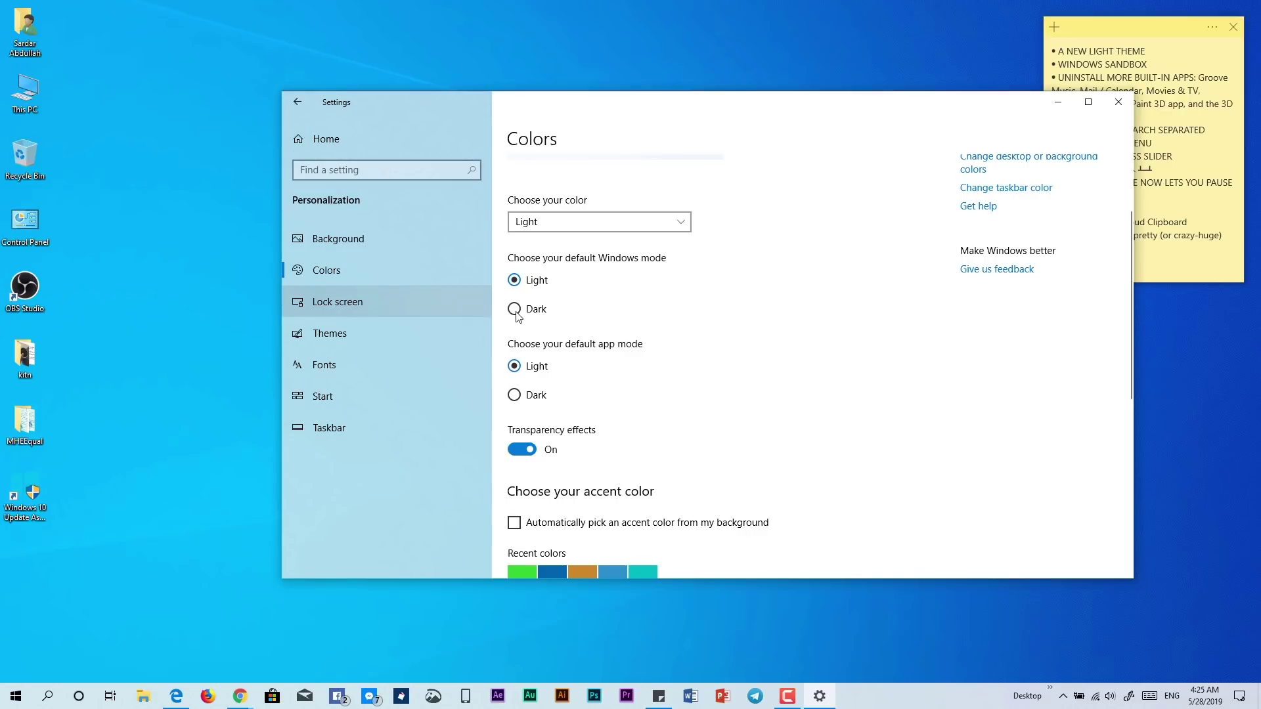
{"action": "left_click", "coordinate": [516, 313]}
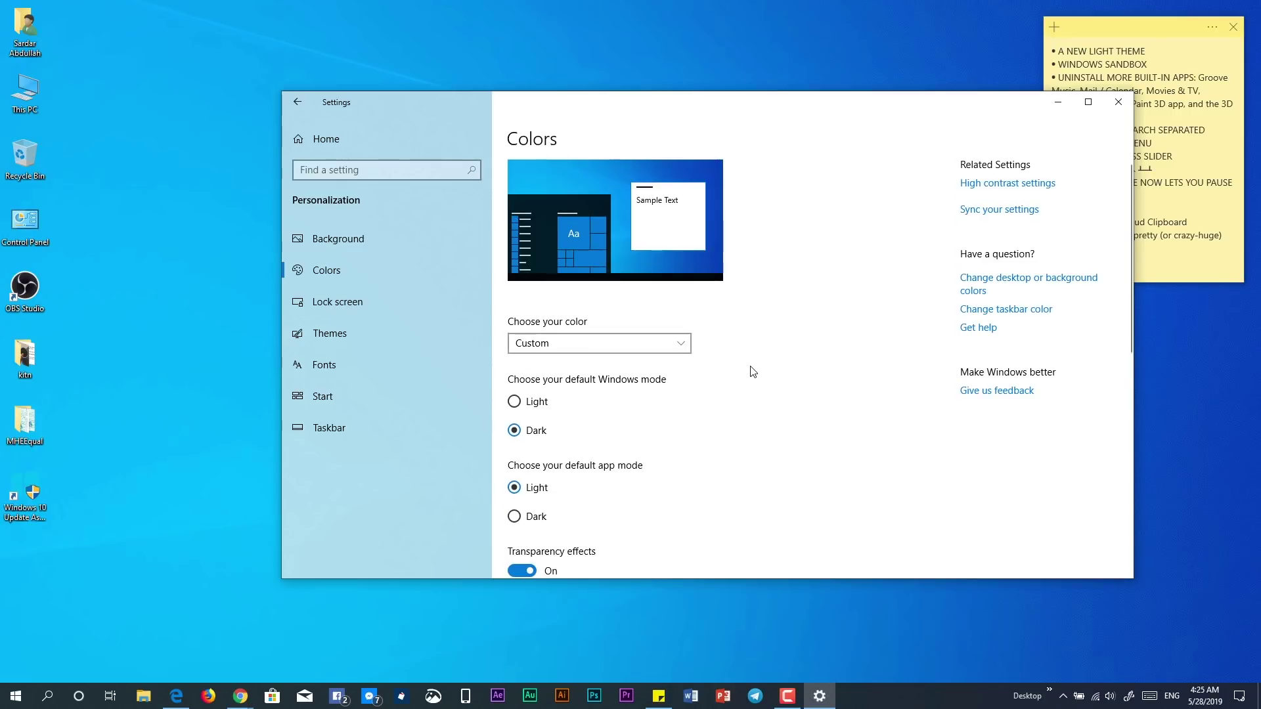
Set Choose your color to Light and move the Settings window further left
{"action": "left_click", "coordinate": [654, 345]}
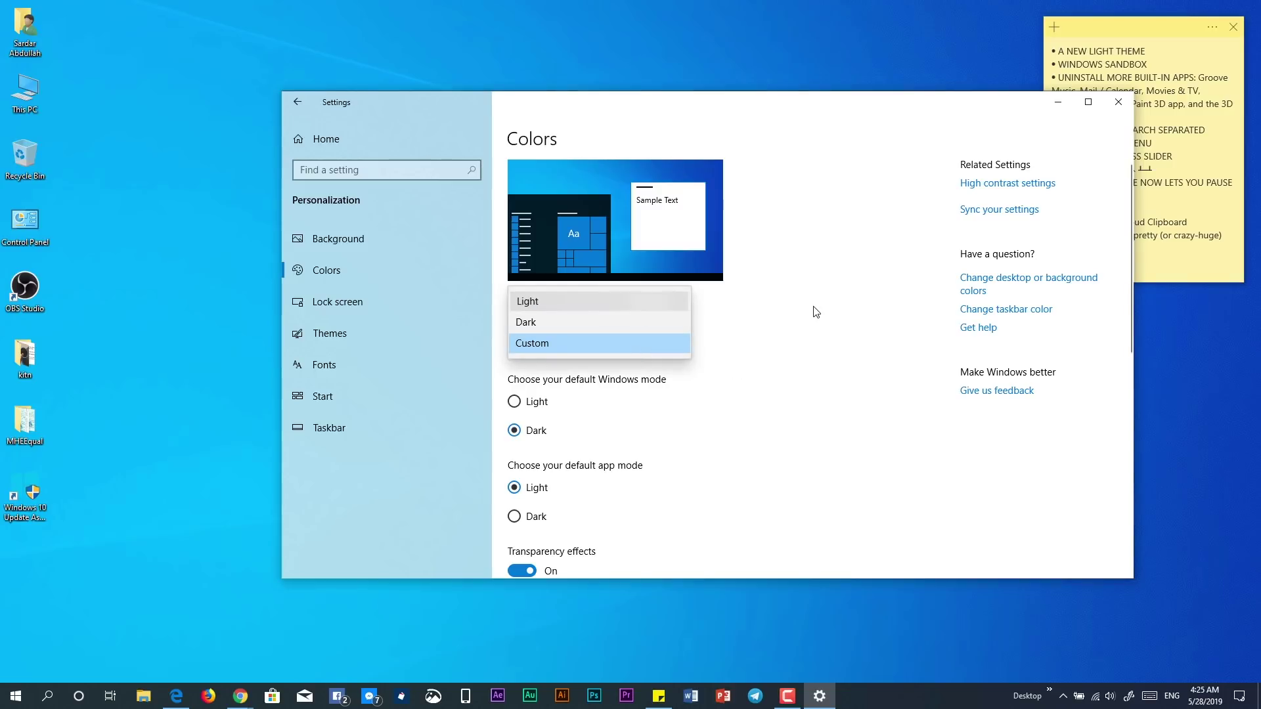
{"action": "key", "text": "Return"}
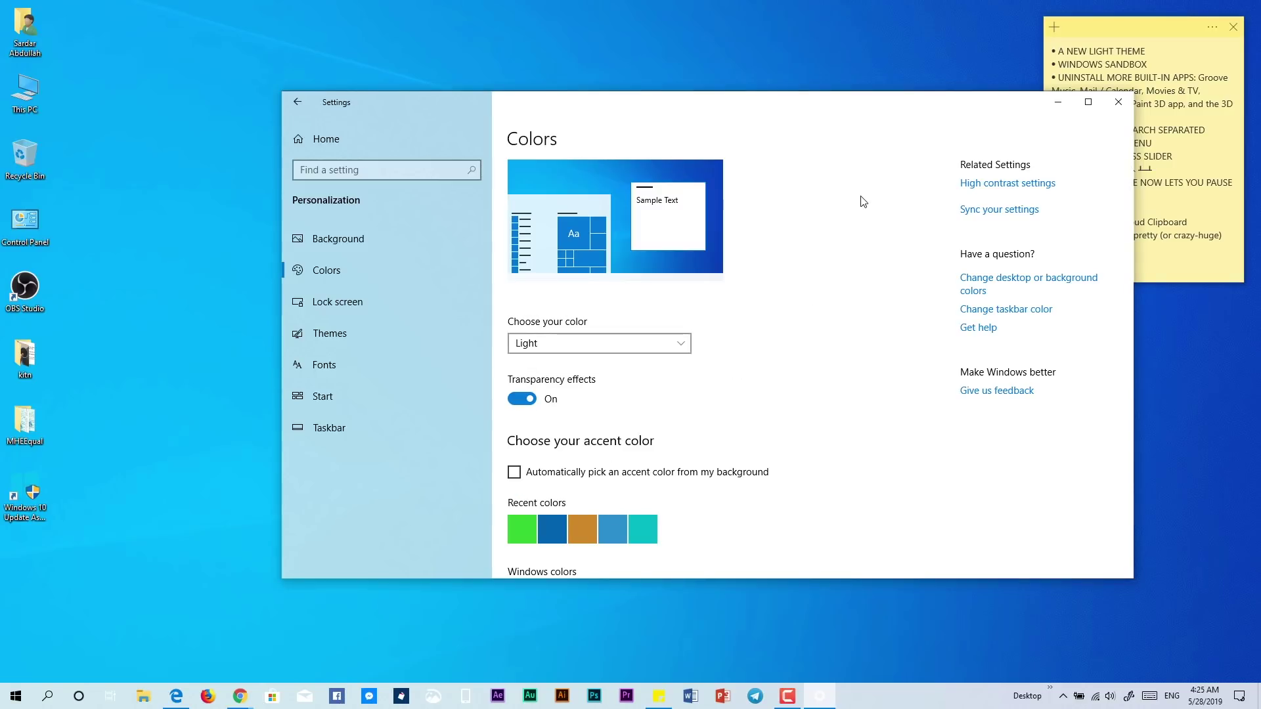
{"action": "left_click_drag", "start_coordinate": [665, 107], "coordinate": [557, 94]}
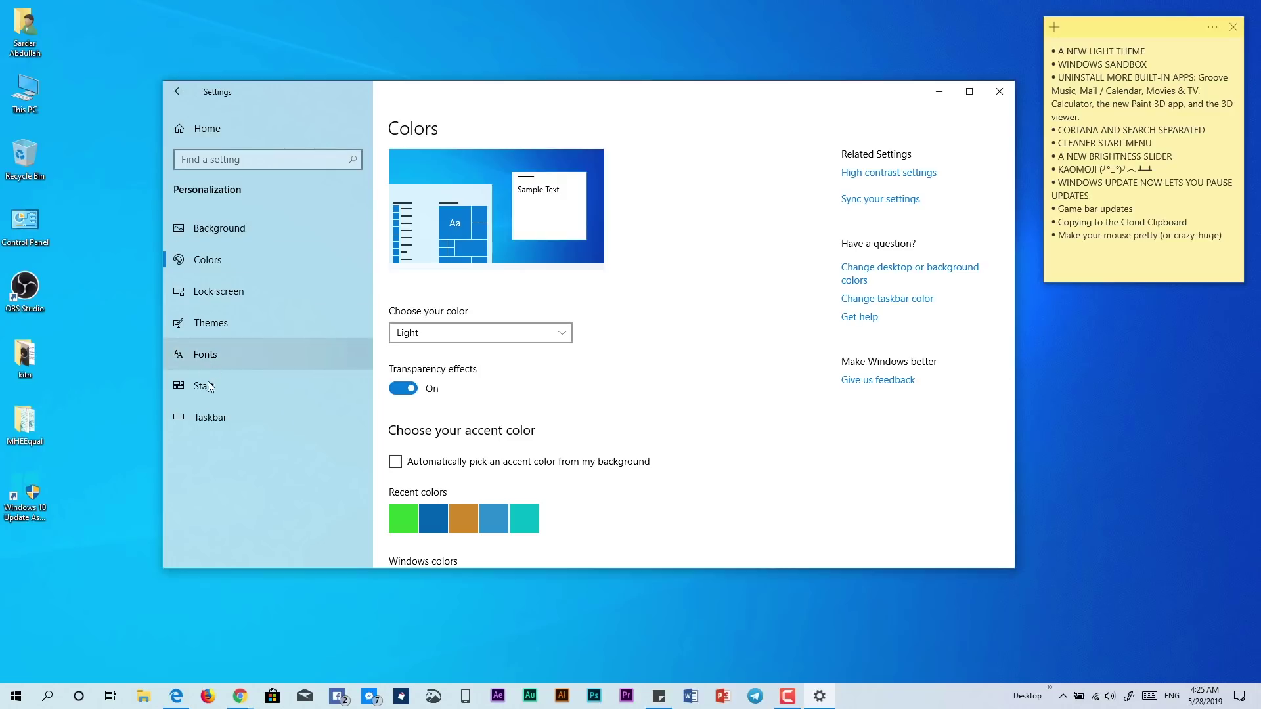
Show the light Start menu with its sleep, shut down and restart options, then close Settings
{"action": "left_click", "coordinate": [8, 697]}
{"action": "left_click", "coordinate": [17, 668]}
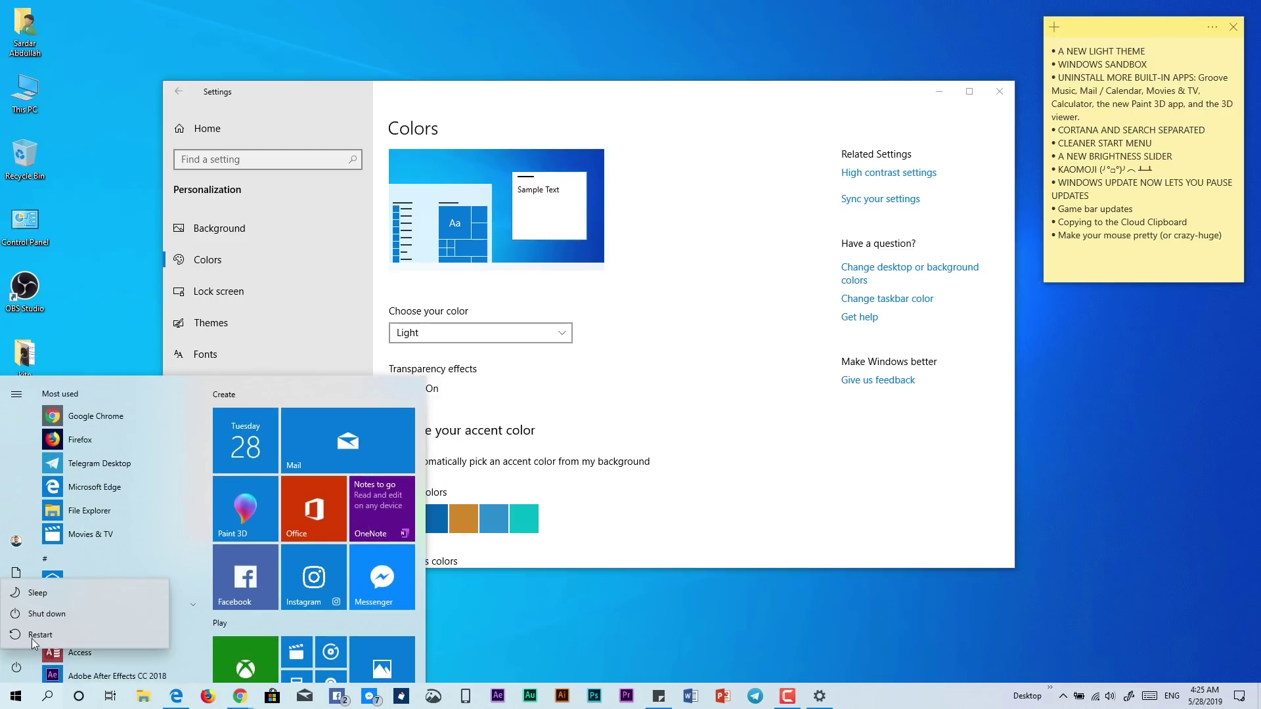
{"action": "left_click", "coordinate": [672, 356]}
{"action": "left_click", "coordinate": [718, 259]}
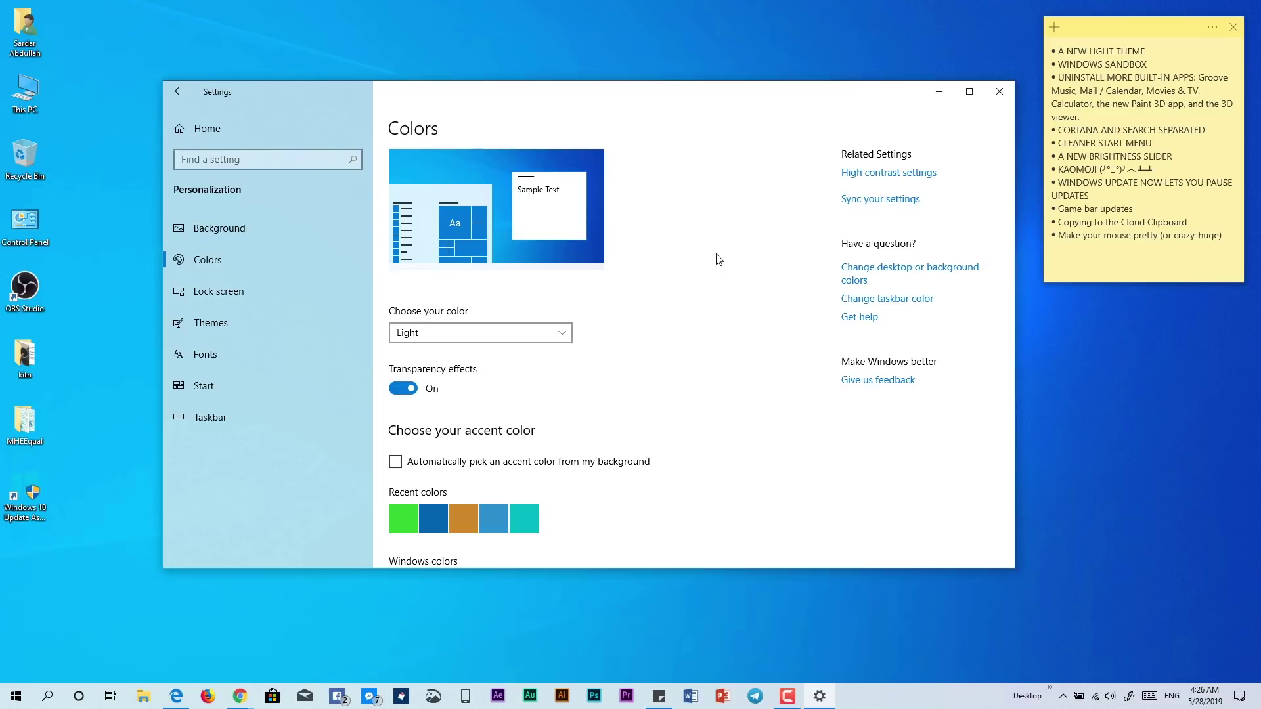
{"action": "left_click", "coordinate": [999, 91]}
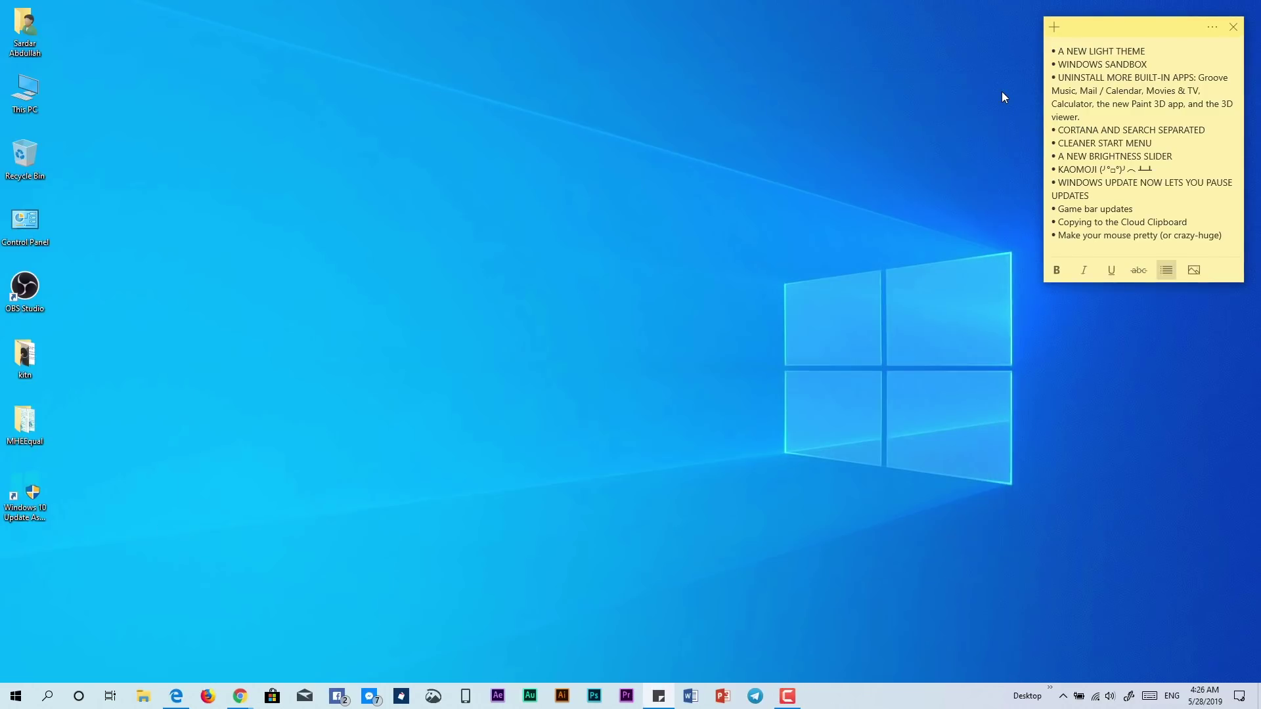
Search for Windows Sandbox from Start and launch it
{"action": "key", "text": "super"}
{"action": "type", "text": "wind"}
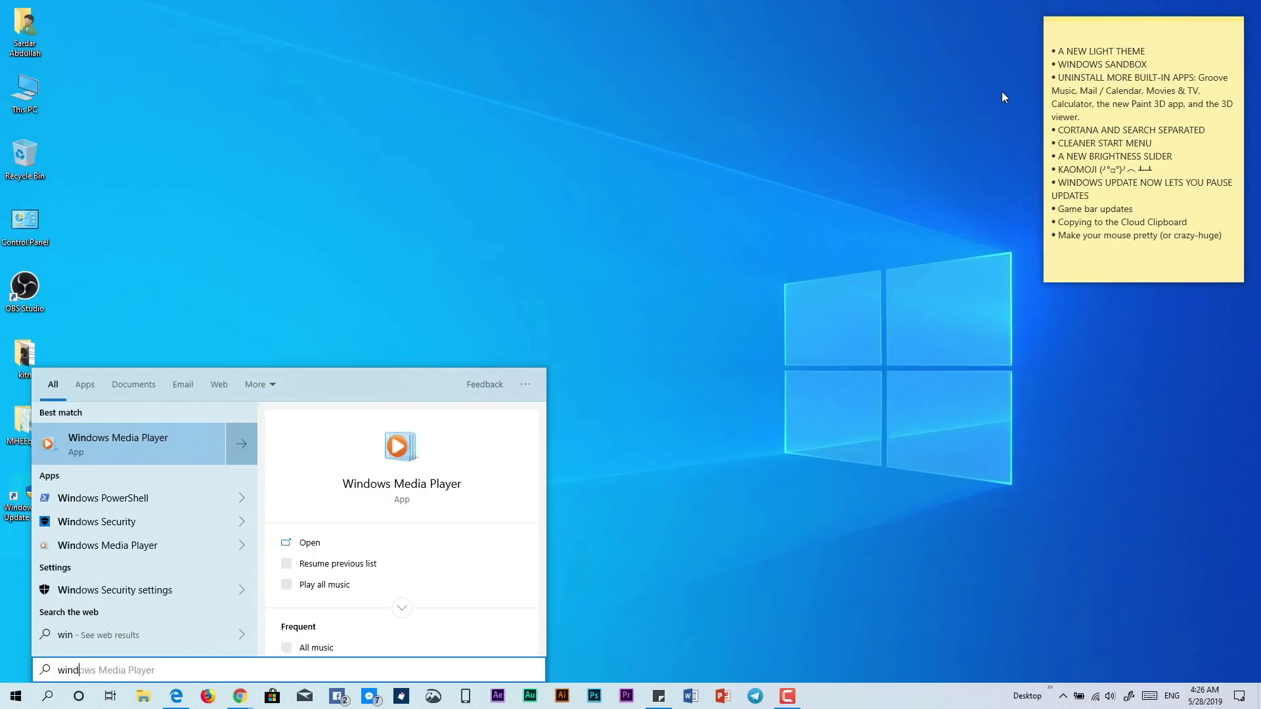
{"action": "type", "text": "ows"}
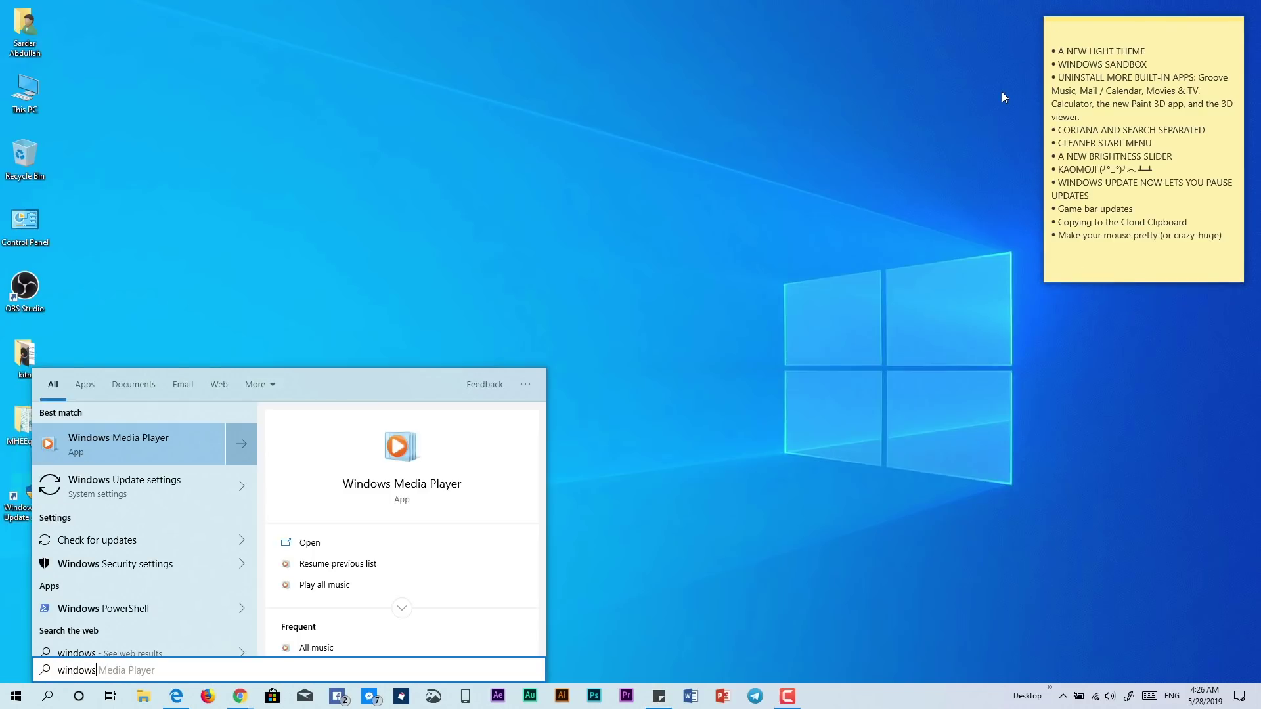
{"action": "type", "text": "s sand"}
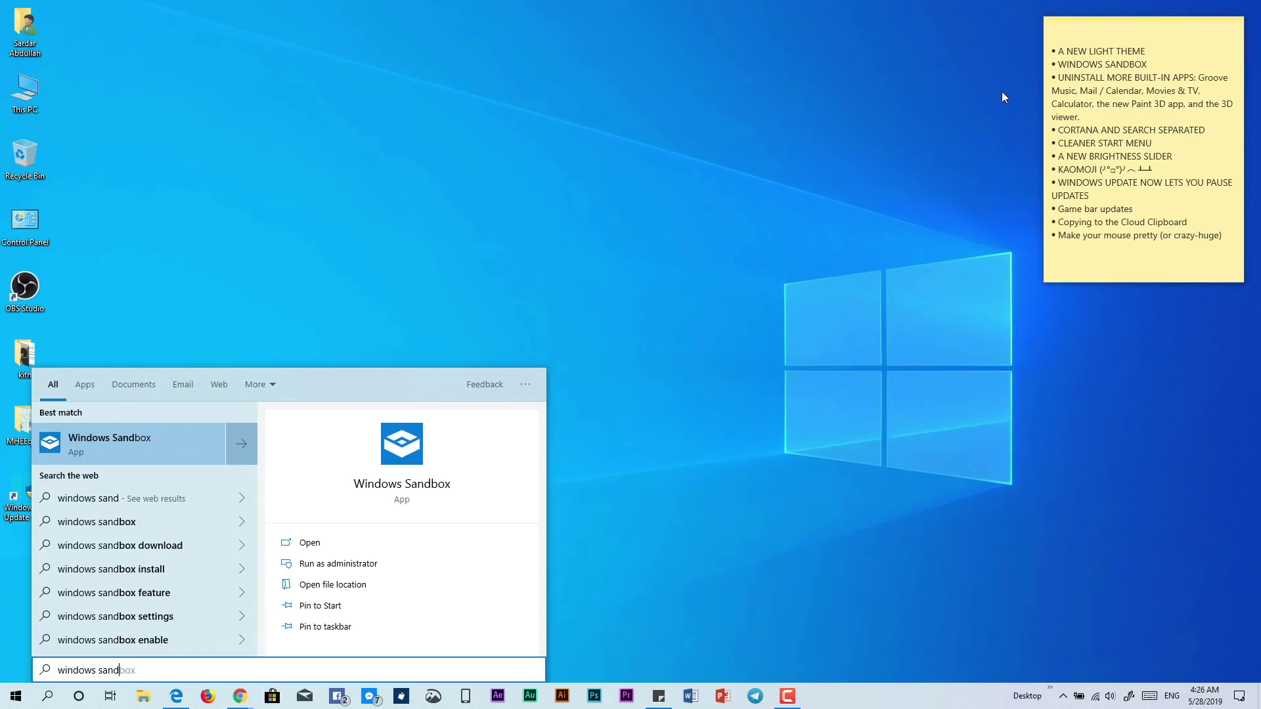
{"action": "key", "text": "Return"}
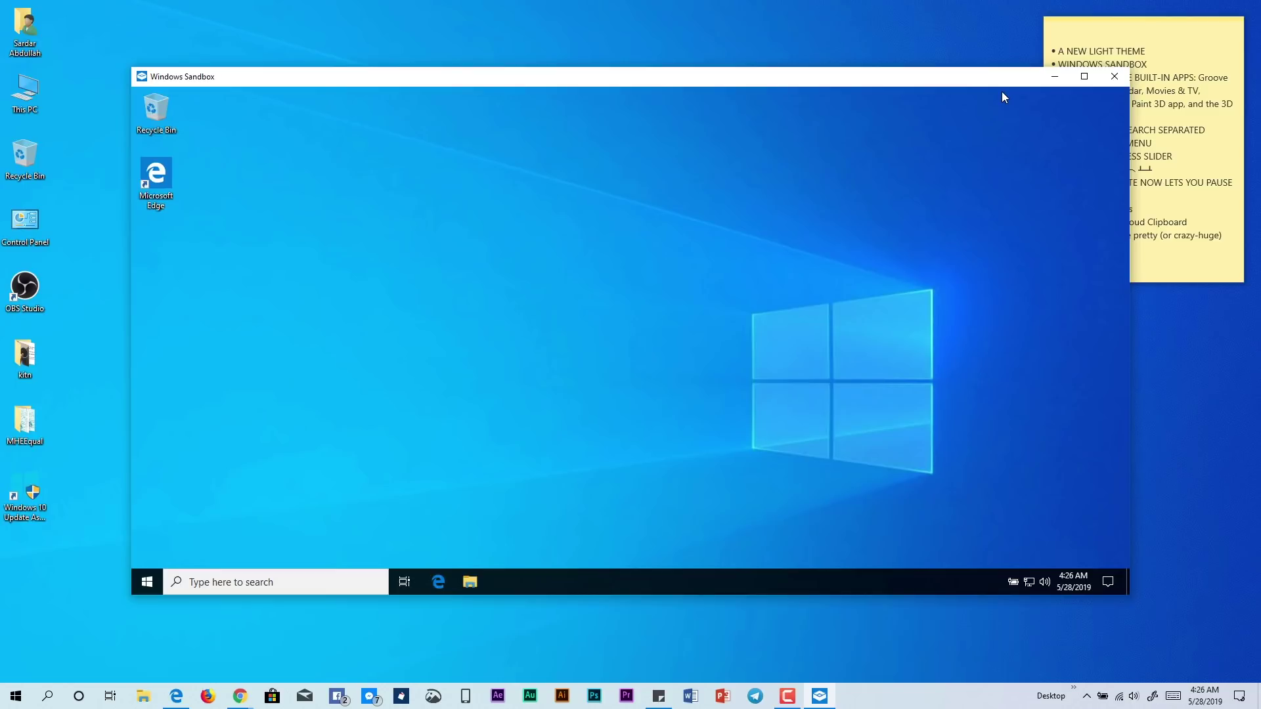
Check Windows Features via the sandbox's Control Panel Programs and Features, then close both windows
{"action": "double_click", "coordinate": [41, 242]}
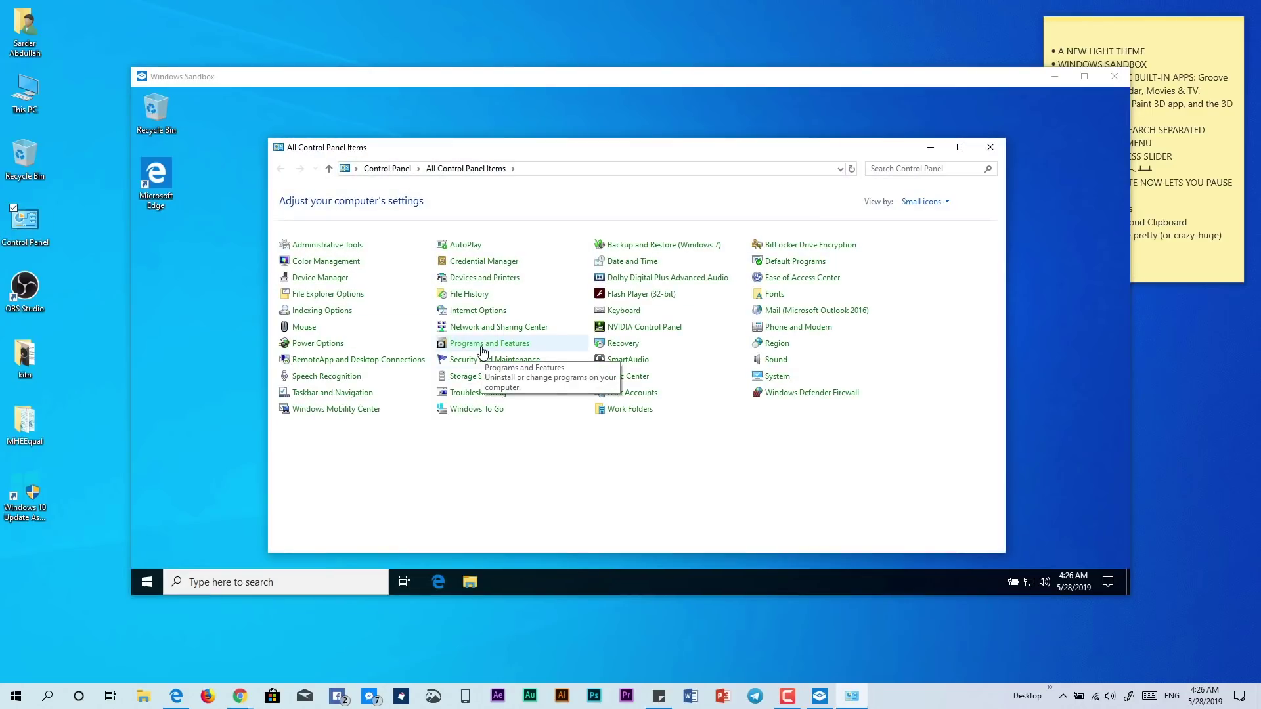
{"action": "left_click", "coordinate": [483, 348]}
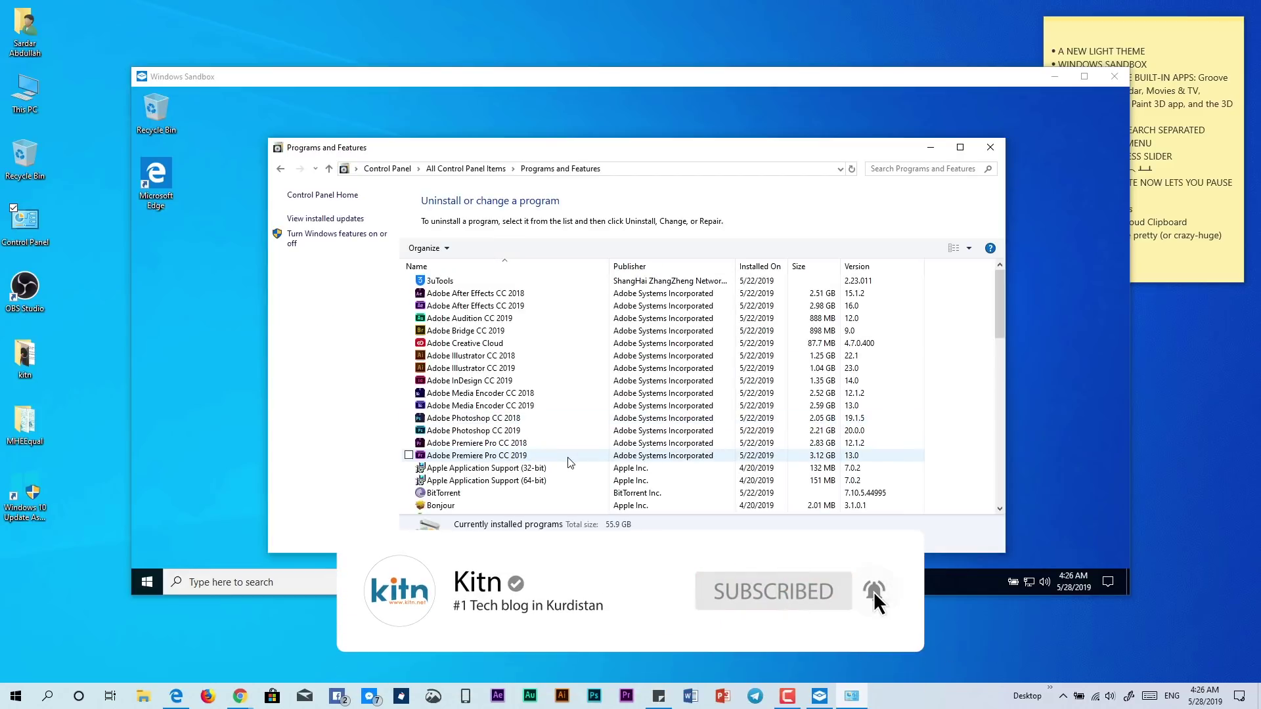
{"action": "left_click", "coordinate": [304, 242]}
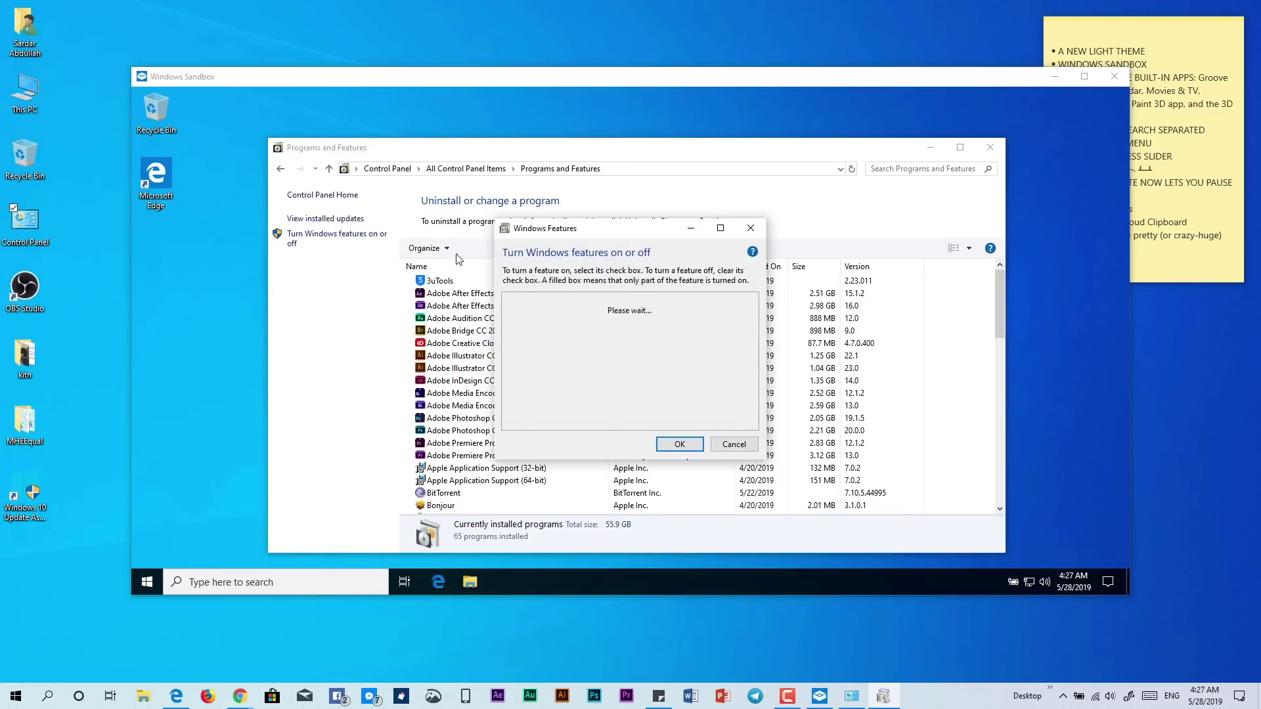
{"action": "left_click_drag", "start_coordinate": [752, 321], "coordinate": [752, 402]}
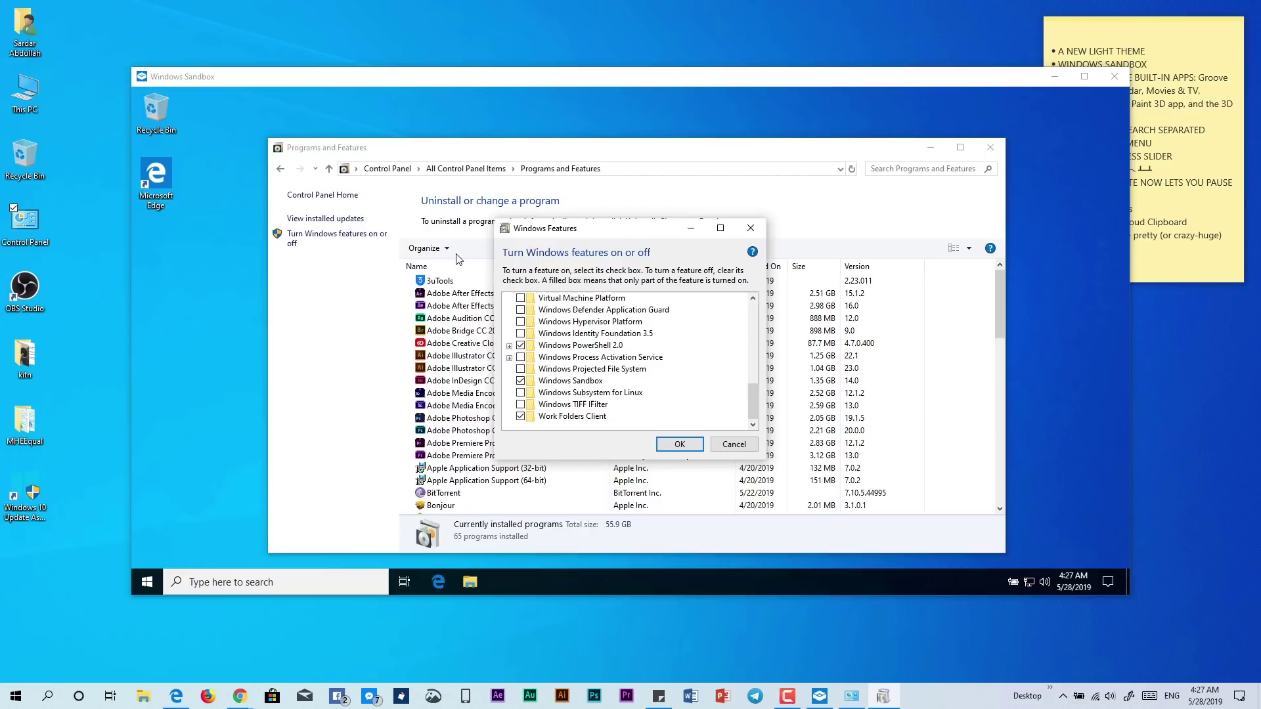
{"action": "left_click", "coordinate": [750, 228]}
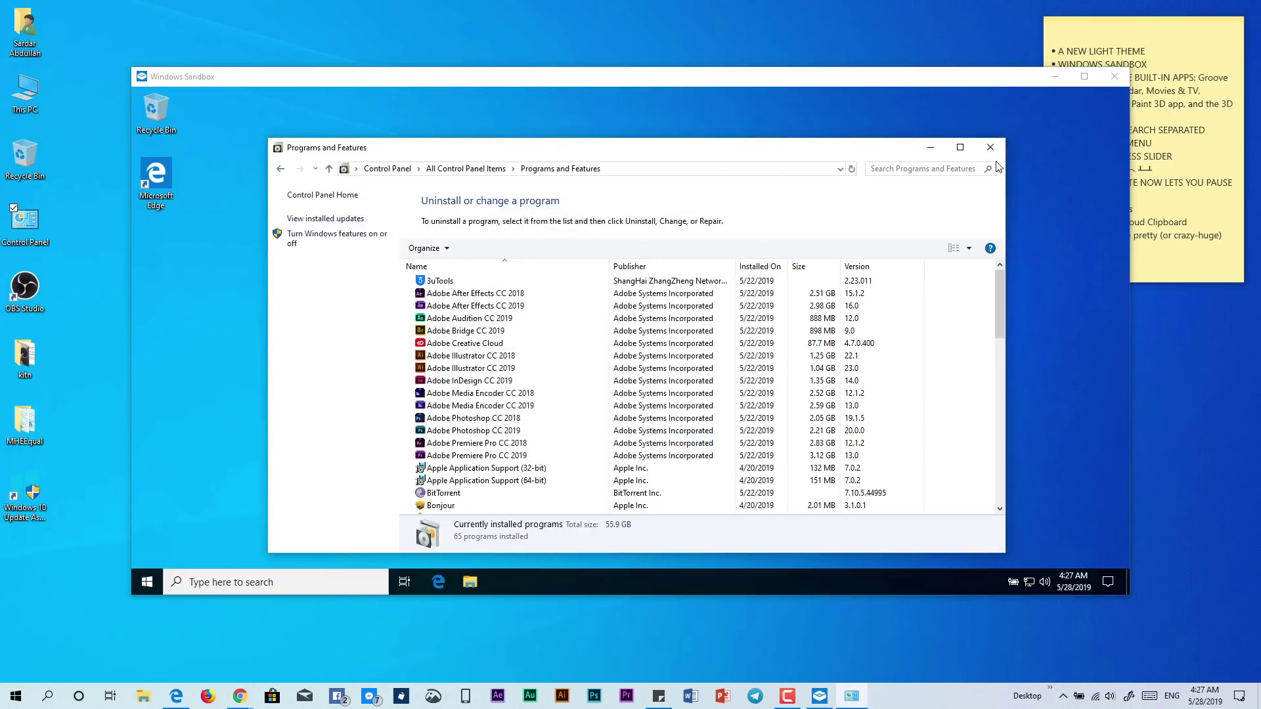
{"action": "left_click", "coordinate": [994, 150]}
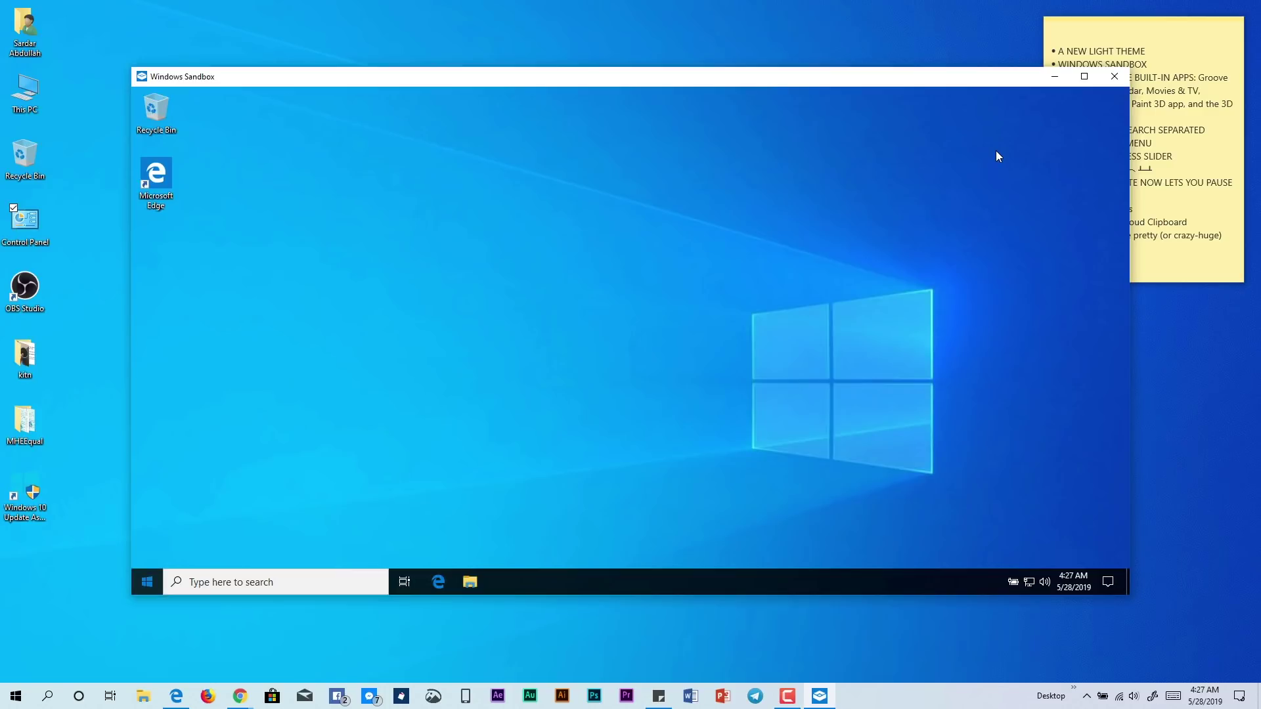
Launch Edge inside the sandbox and browse to kitn.net
{"action": "key", "text": "super"}
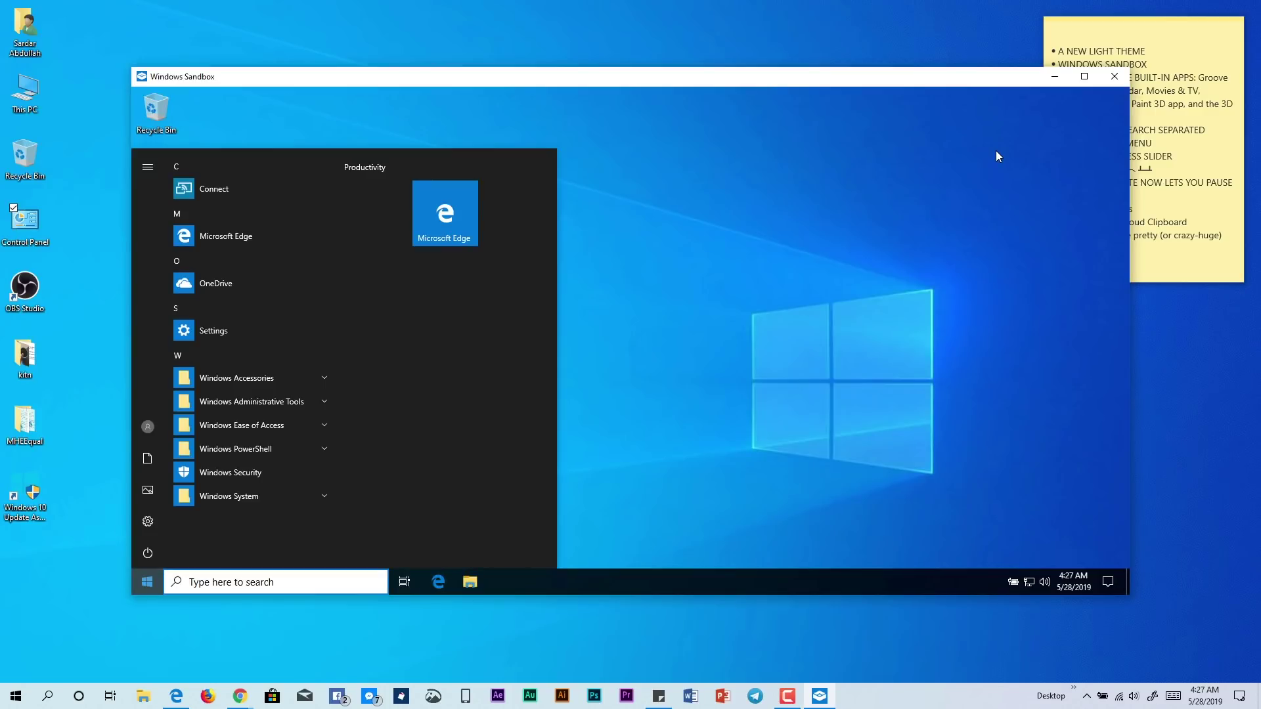
{"action": "key", "text": "super"}
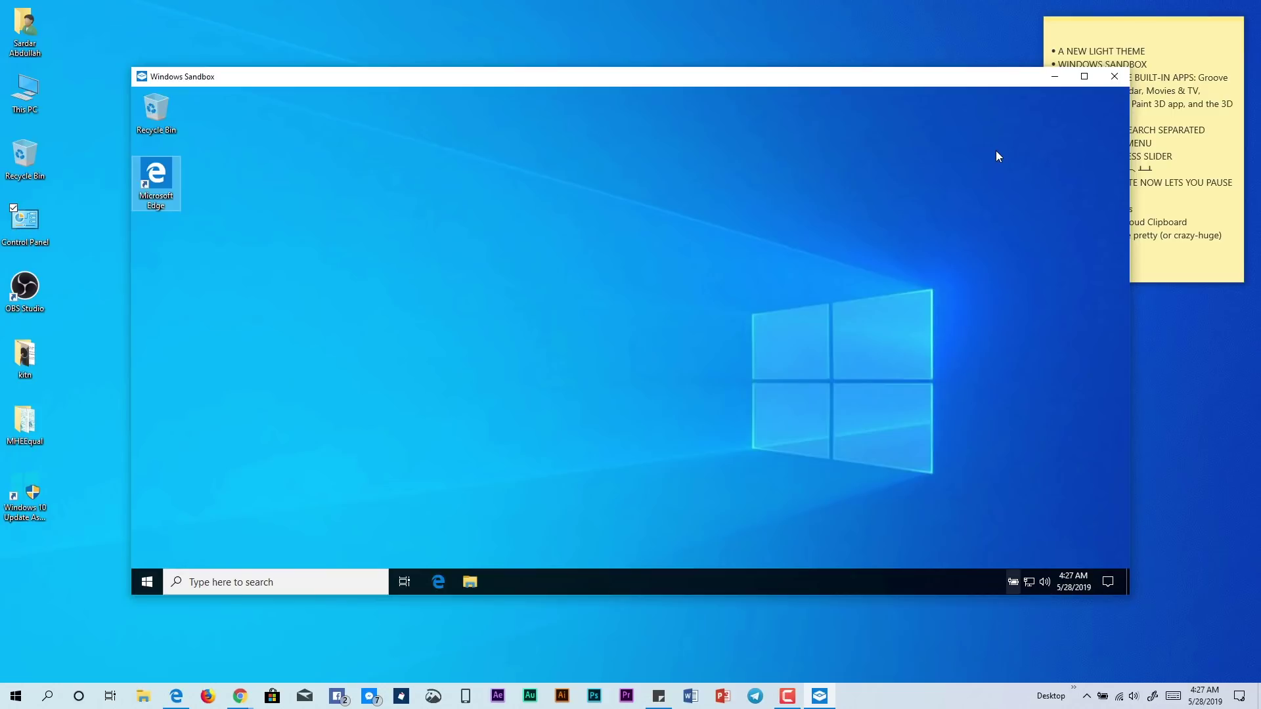
{"action": "key", "text": "Return"}
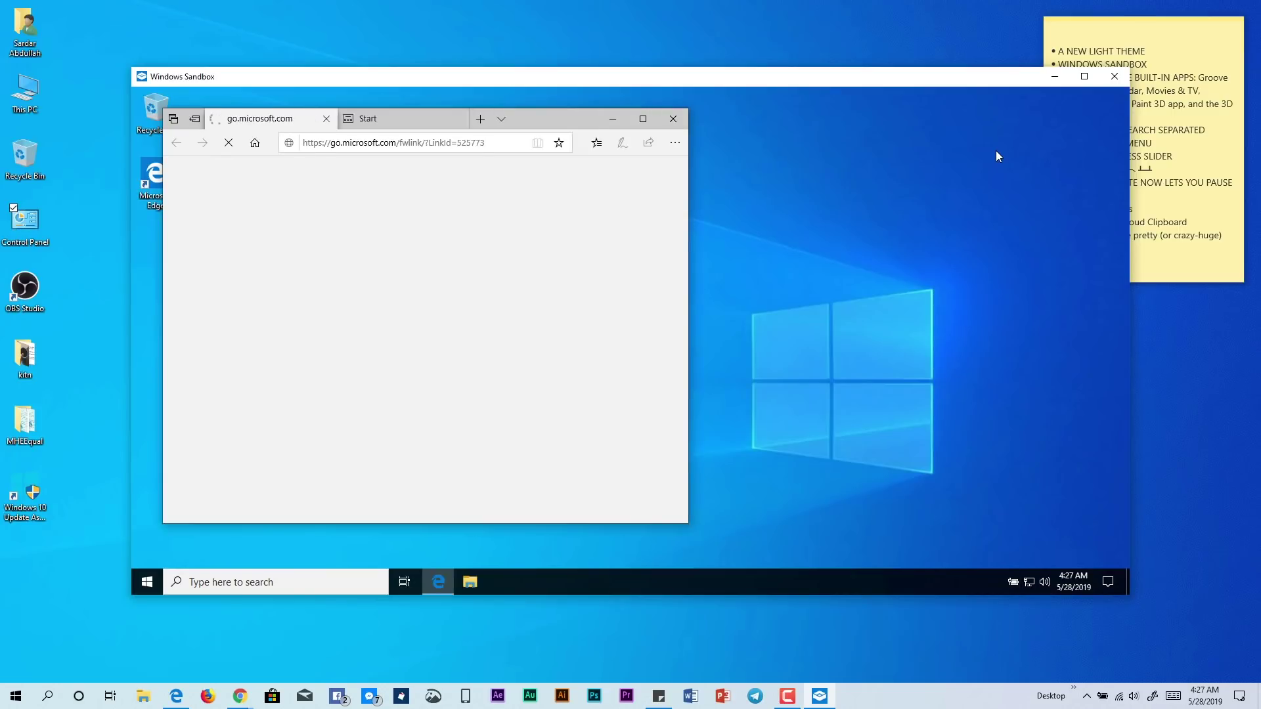
{"action": "type", "text": "k"}
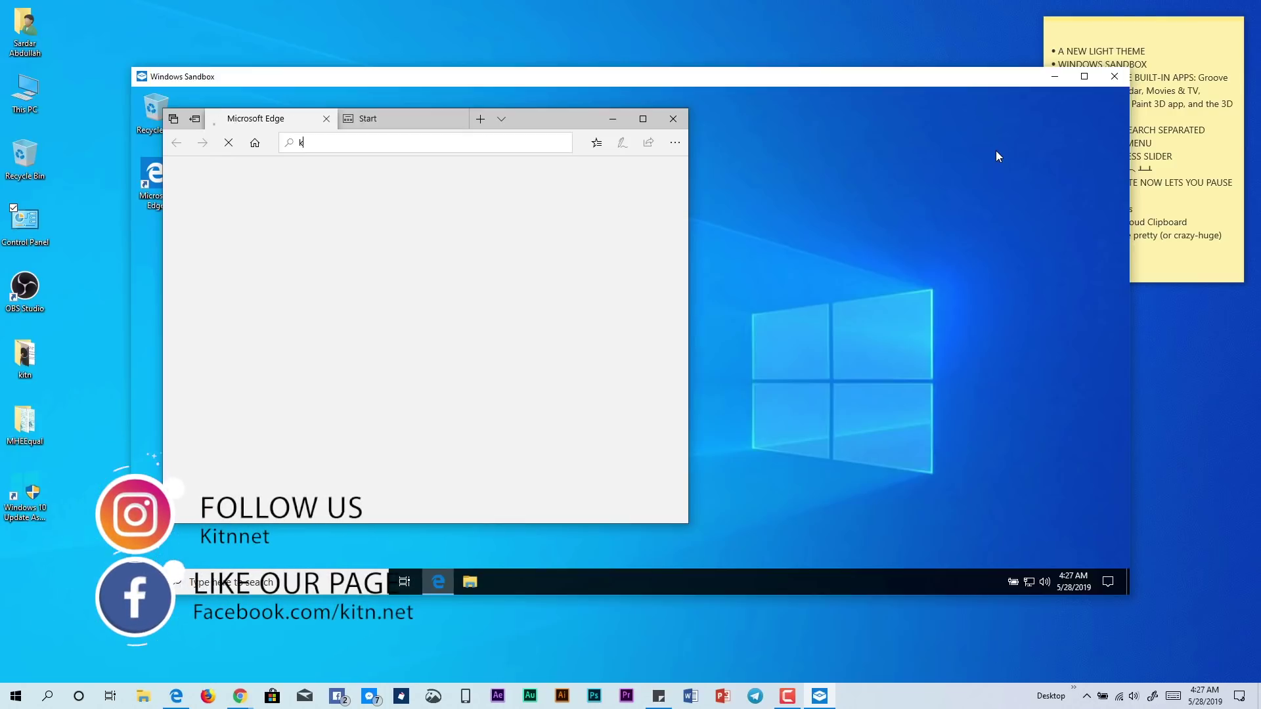
{"action": "type", "text": "itn.net"}
{"action": "key", "text": "Return"}
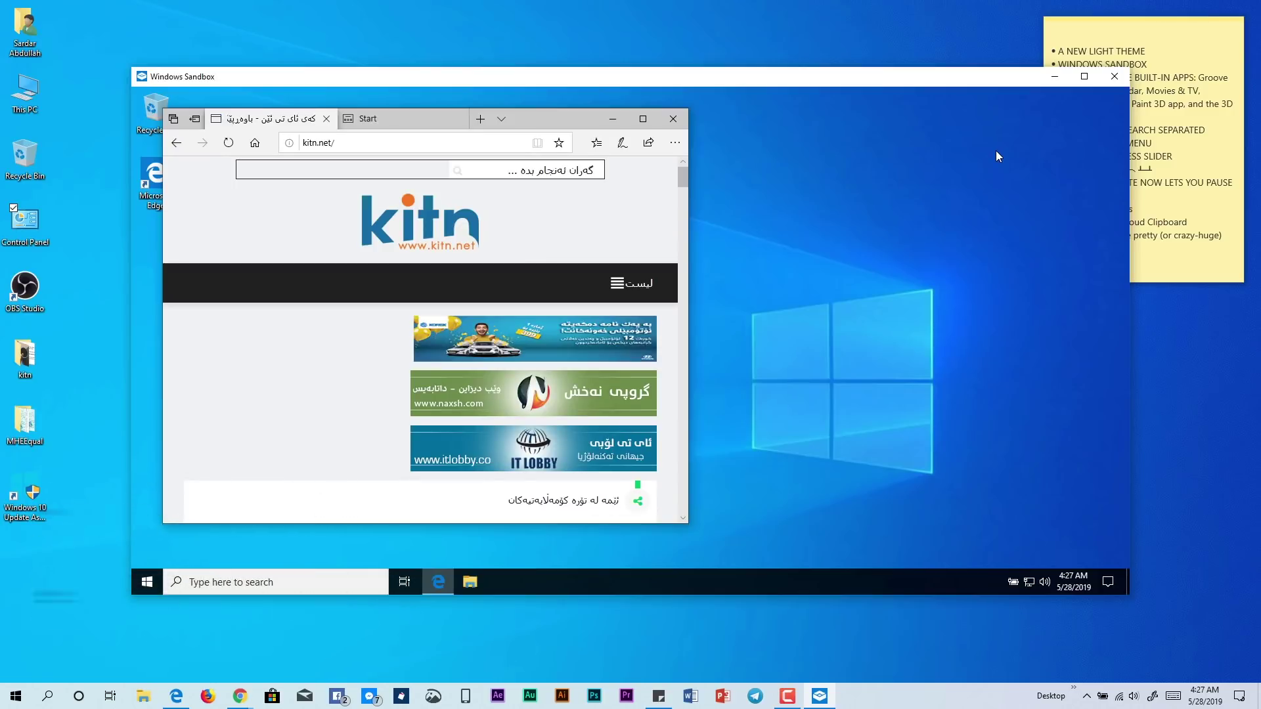
Maximize Edge, scroll through kitn.net, then close the Windows Sandbox window
{"action": "key", "text": "super+Up"}
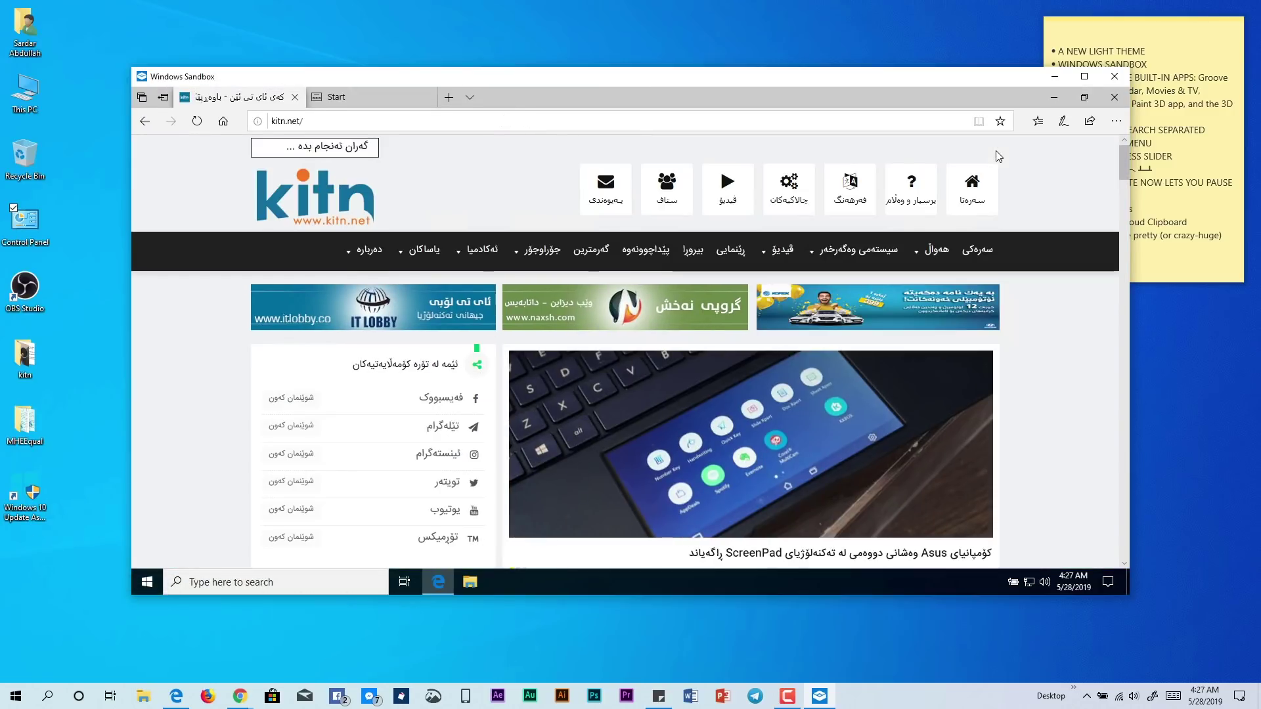
{"action": "scroll", "coordinate": [996, 156], "scroll_direction": "down", "scroll_amount": 4}
{"action": "scroll", "coordinate": [997, 157], "scroll_direction": "down", "scroll_amount": 3}
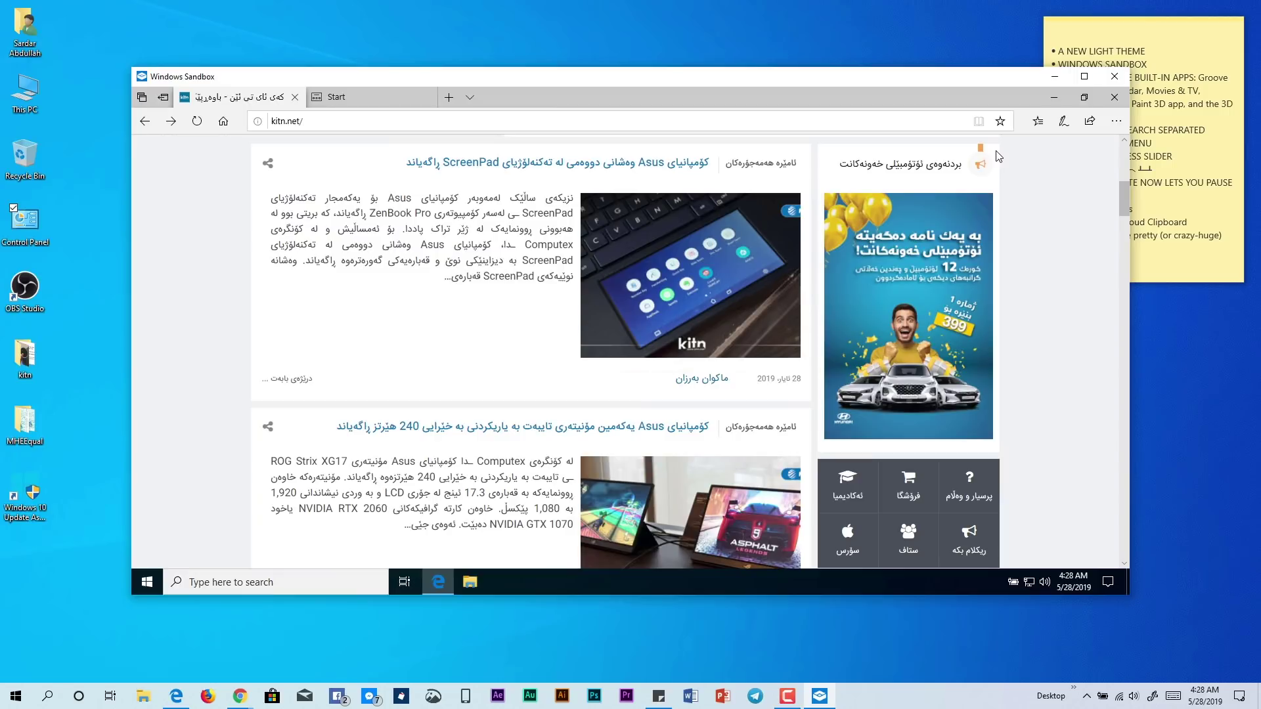
{"action": "left_click", "coordinate": [97, 314]}
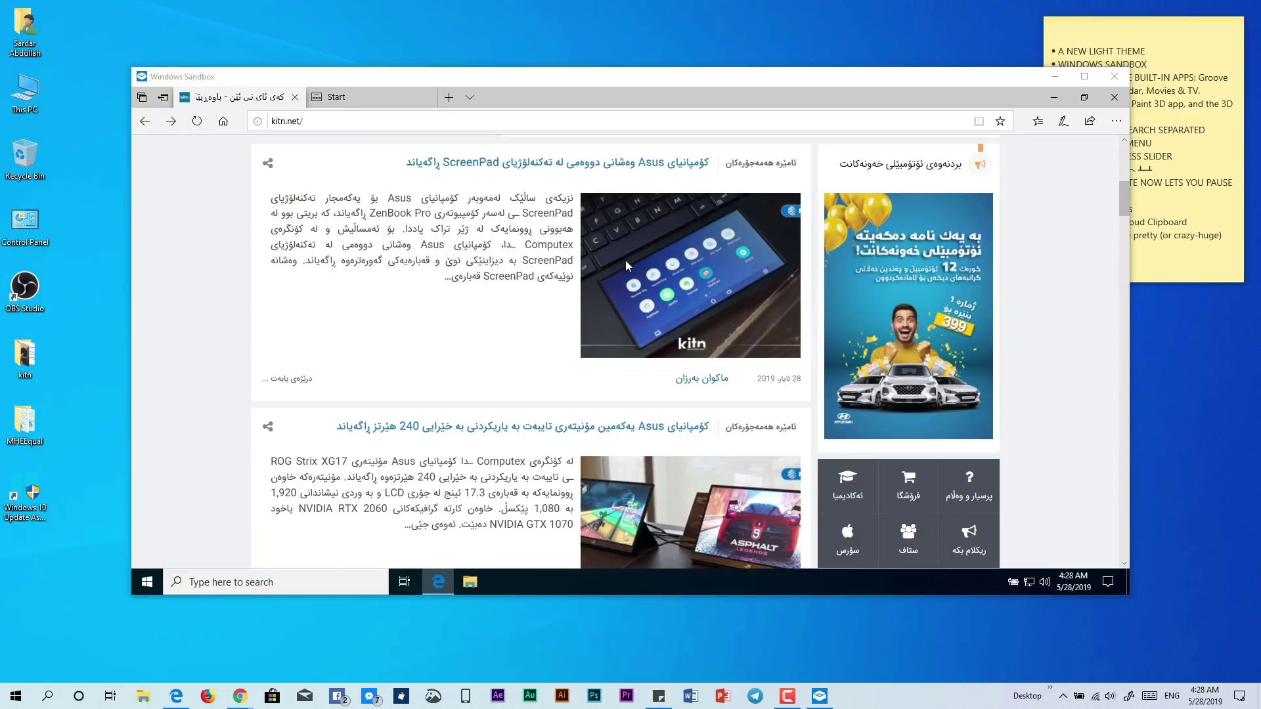
{"action": "left_click", "coordinate": [179, 278]}
{"action": "scroll", "coordinate": [180, 279], "scroll_direction": "up", "scroll_amount": 5}
{"action": "scroll", "coordinate": [179, 284], "scroll_direction": "up", "scroll_amount": 1}
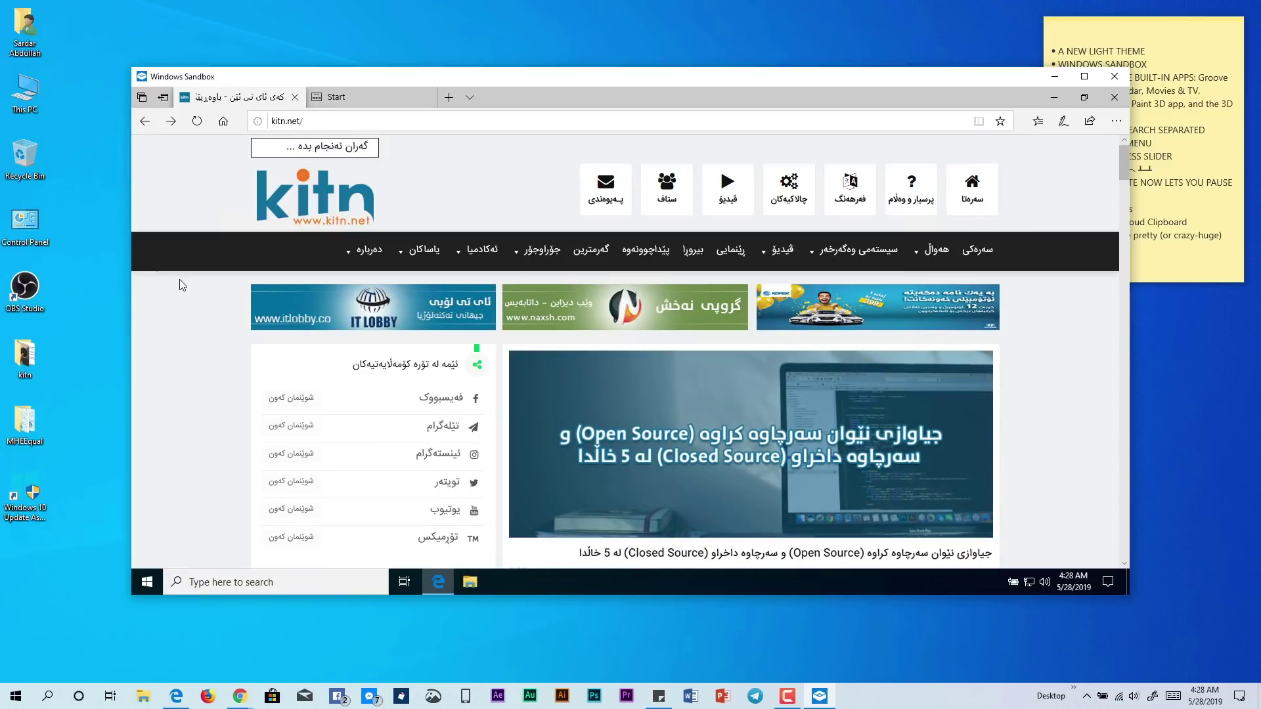
{"action": "left_click", "coordinate": [77, 273]}
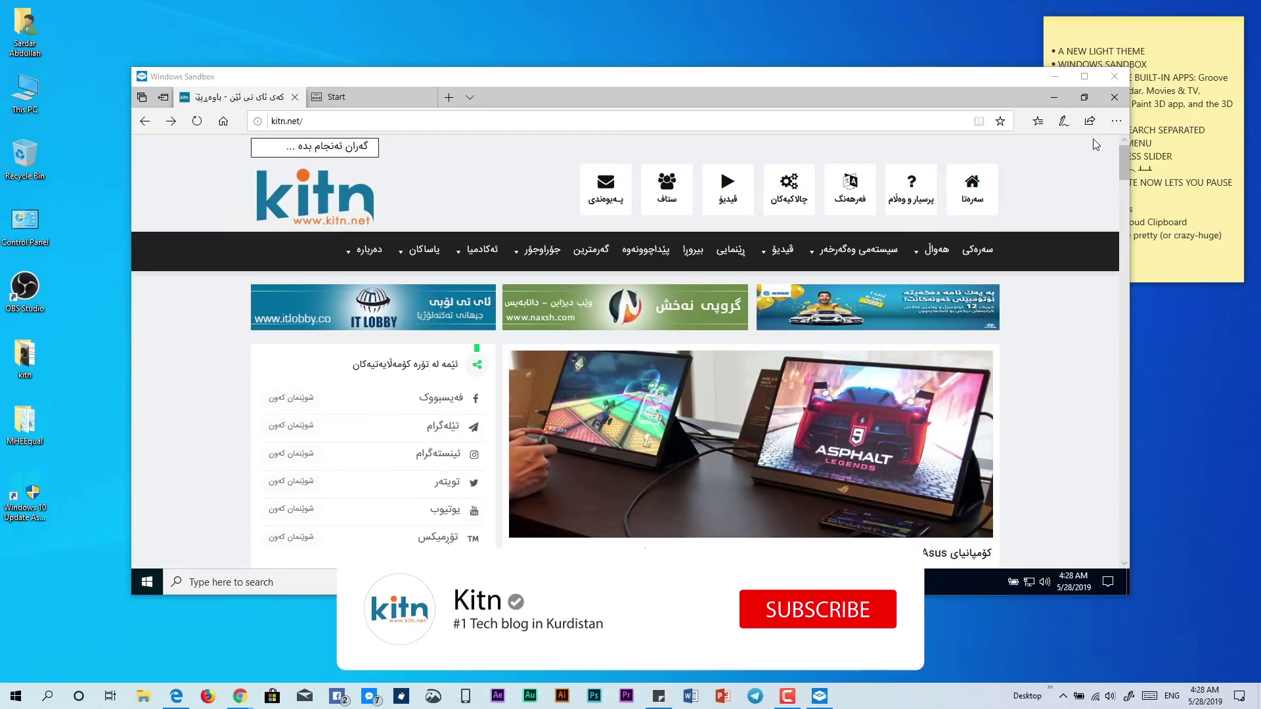
{"action": "left_click", "coordinate": [1114, 76]}
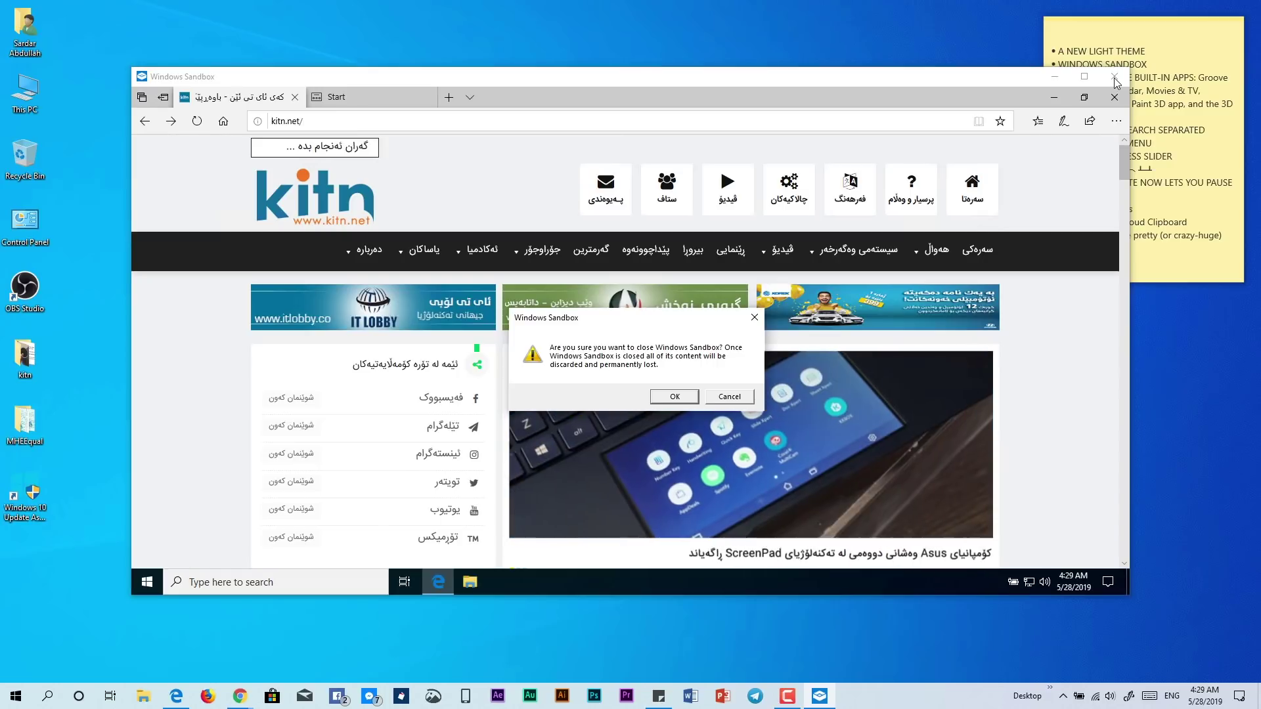
Confirm closing Windows Sandbox and discarding its contents
{"action": "key", "text": "Return"}
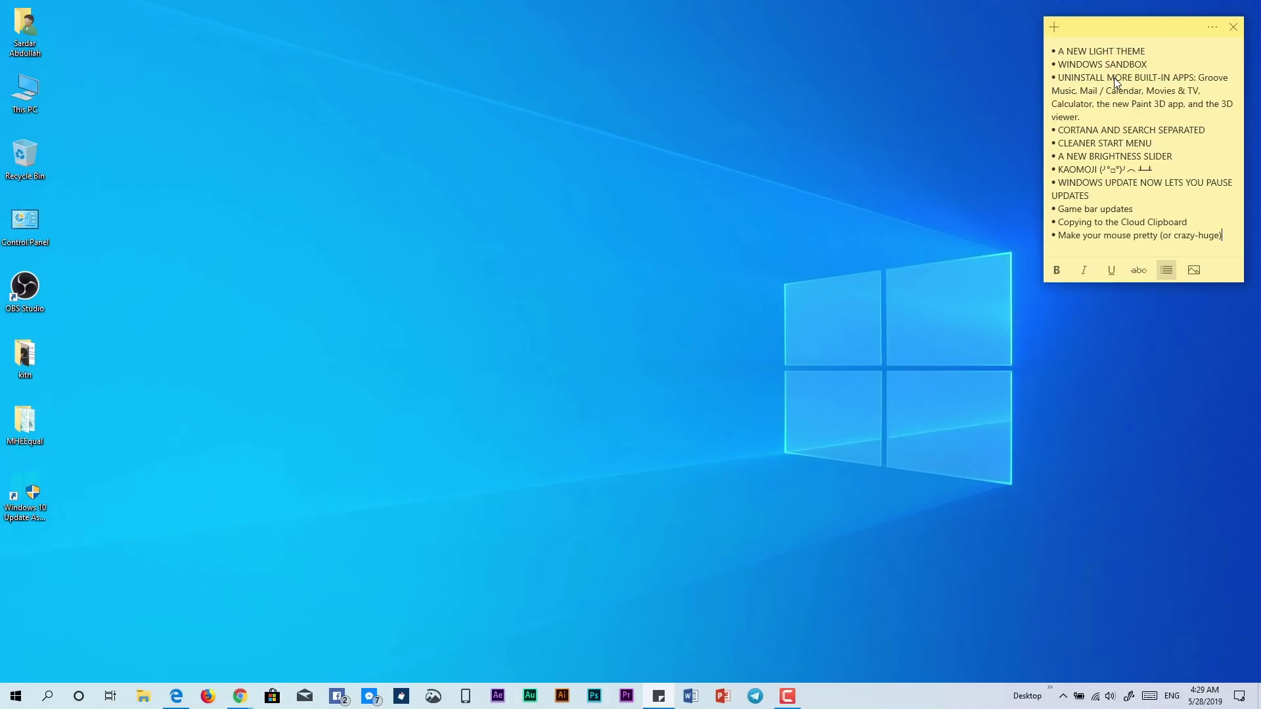
{"action": "left_click", "coordinate": [15, 696]}
{"action": "scroll", "coordinate": [257, 480], "scroll_direction": "down", "scroll_amount": 5}
{"action": "scroll", "coordinate": [266, 491], "scroll_direction": "up", "scroll_amount": 5}
{"action": "scroll", "coordinate": [101, 533], "scroll_direction": "down", "scroll_amount": 8}
{"action": "scroll", "coordinate": [101, 533], "scroll_direction": "down", "scroll_amount": 8}
{"action": "scroll", "coordinate": [101, 532], "scroll_direction": "up", "scroll_amount": 7}
{"action": "scroll", "coordinate": [101, 531], "scroll_direction": "up", "scroll_amount": 10}
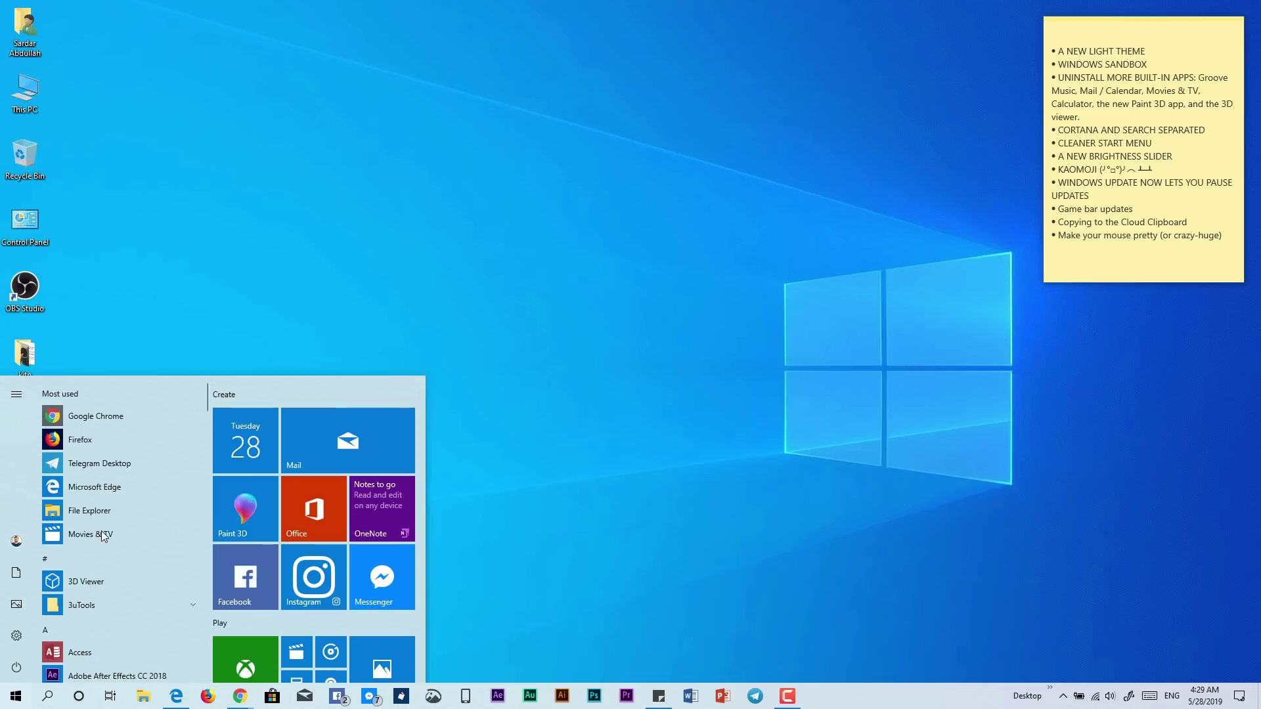
{"action": "left_click", "coordinate": [310, 271]}
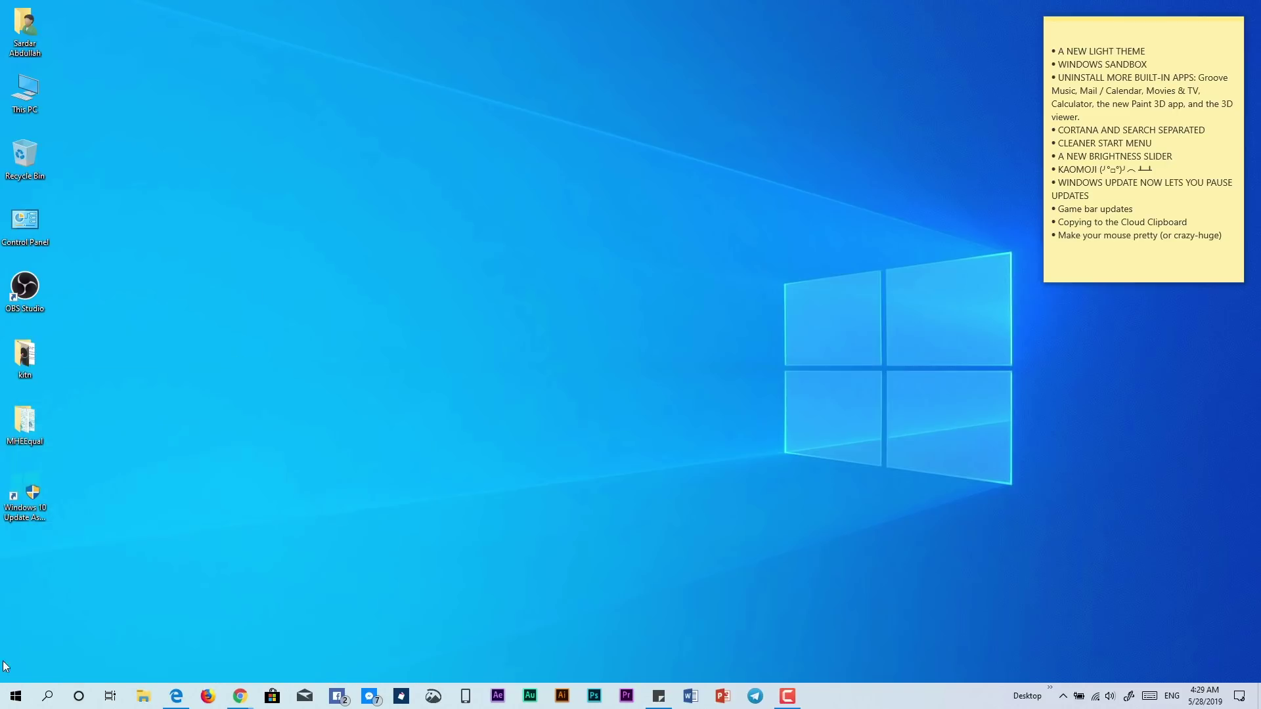
{"action": "left_click", "coordinate": [16, 696]}
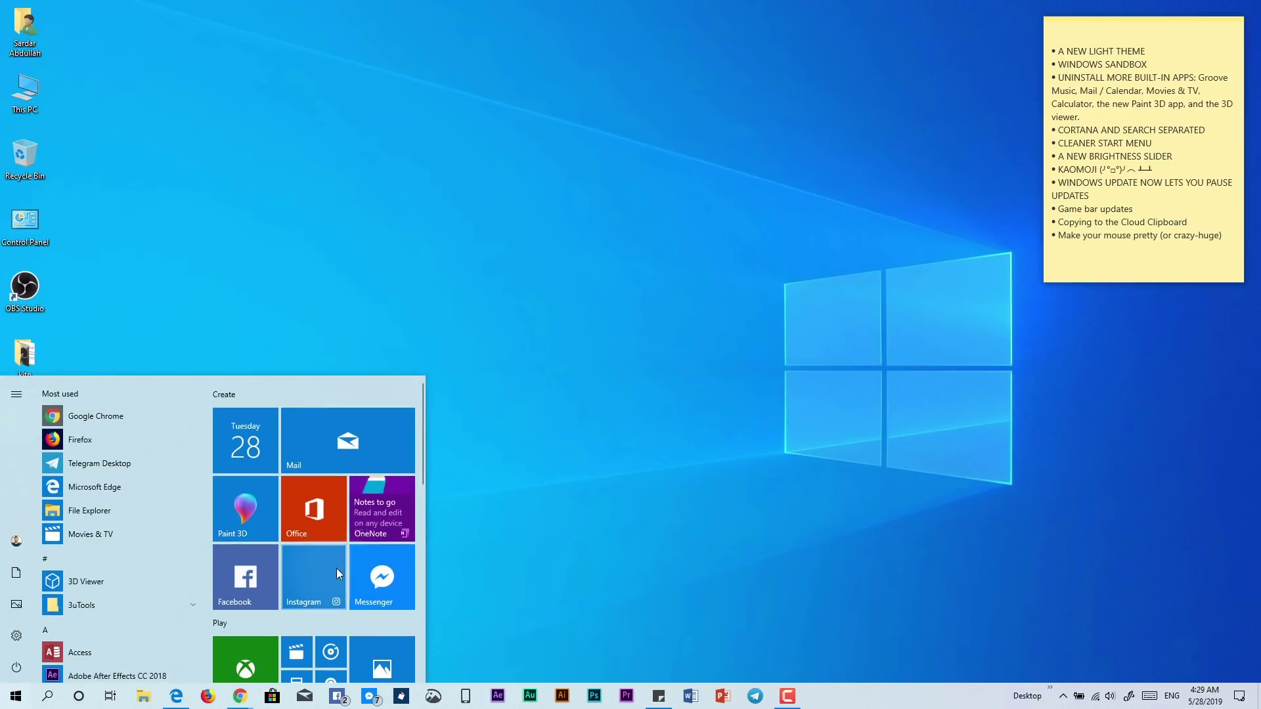
{"action": "left_click", "coordinate": [1205, 72]}
{"action": "left_click_drag", "start_coordinate": [1199, 77], "coordinate": [1243, 107]}
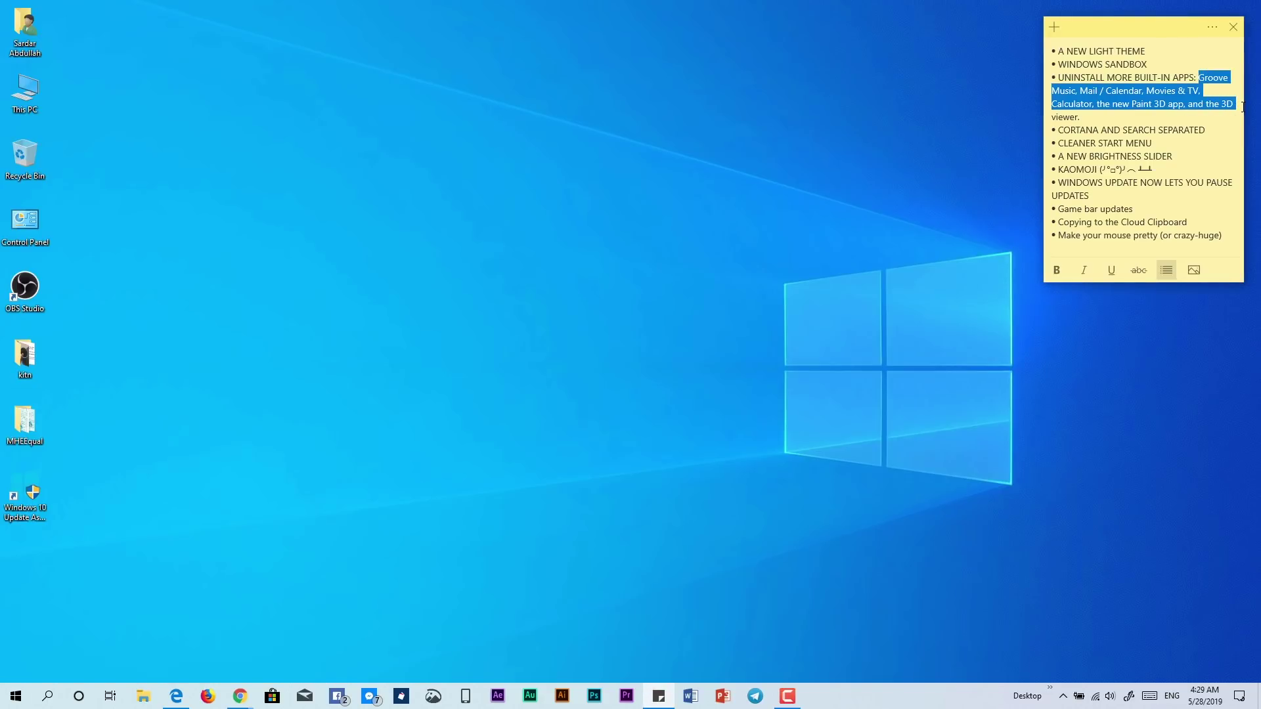
{"action": "left_click_drag", "start_coordinate": [1098, 118], "coordinate": [1201, 71]}
{"action": "left_click", "coordinate": [272, 696]}
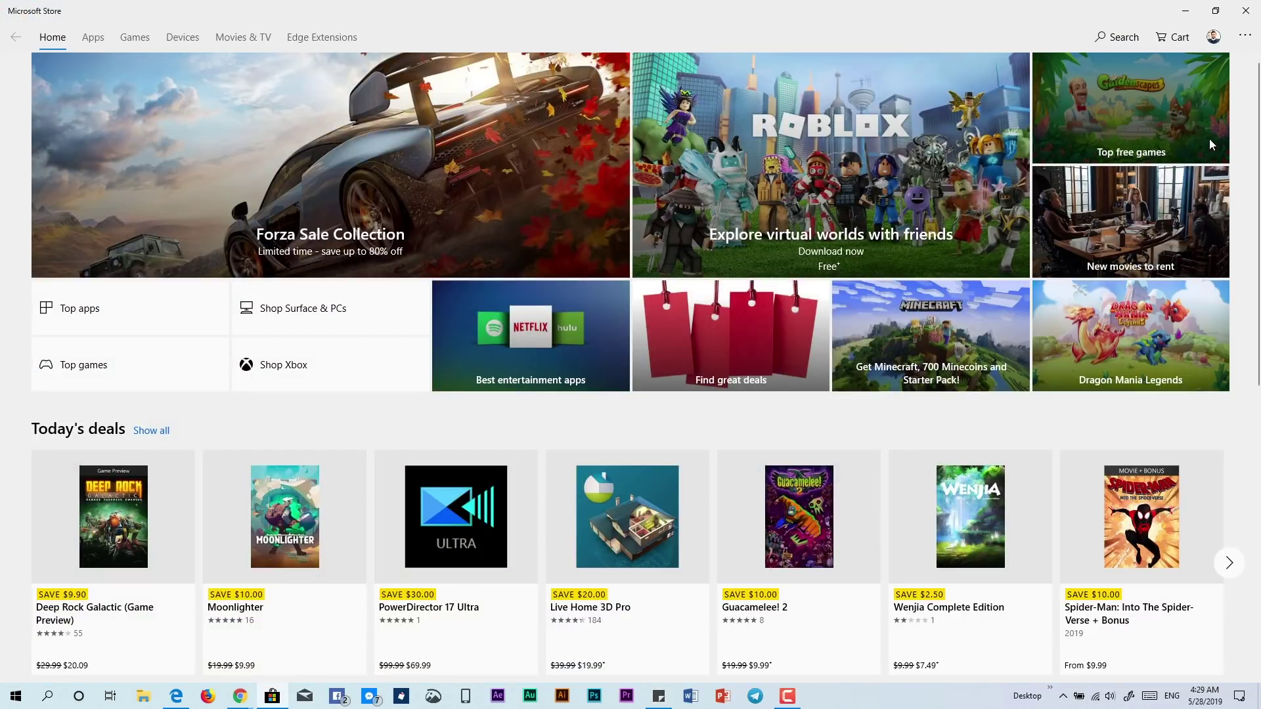
{"action": "left_click", "coordinate": [1185, 10]}
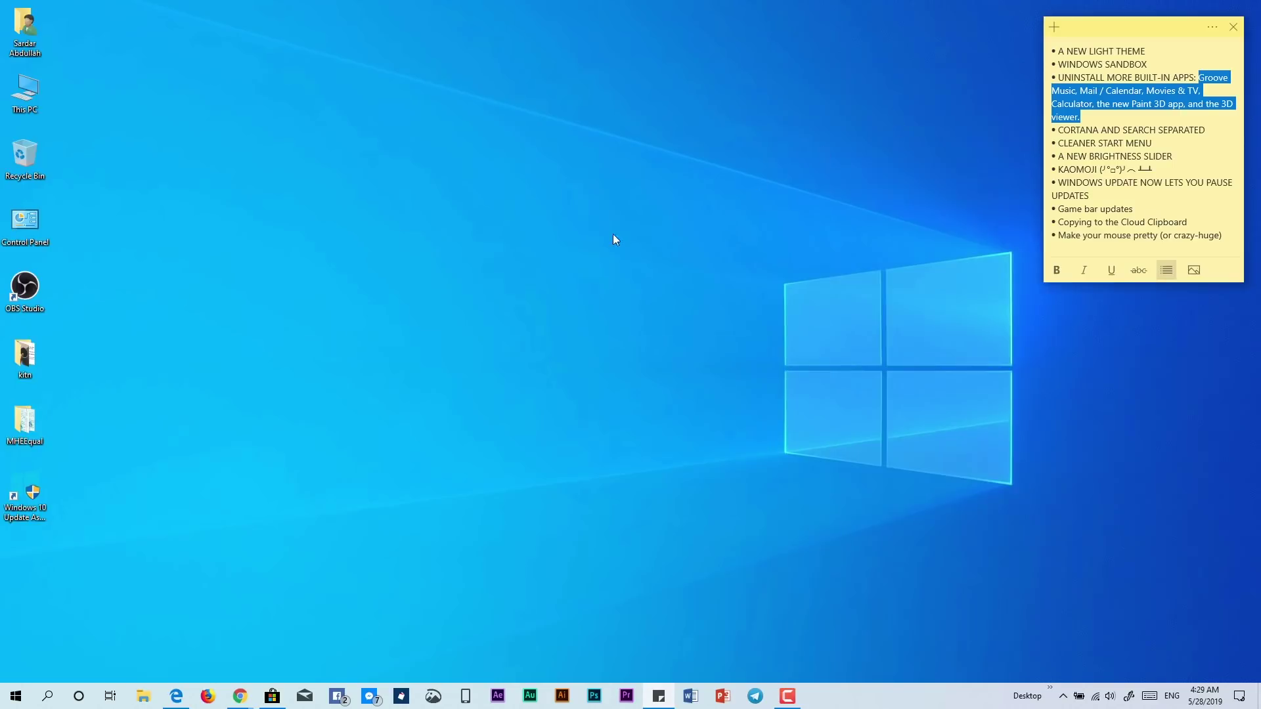
{"action": "left_click", "coordinate": [1195, 92]}
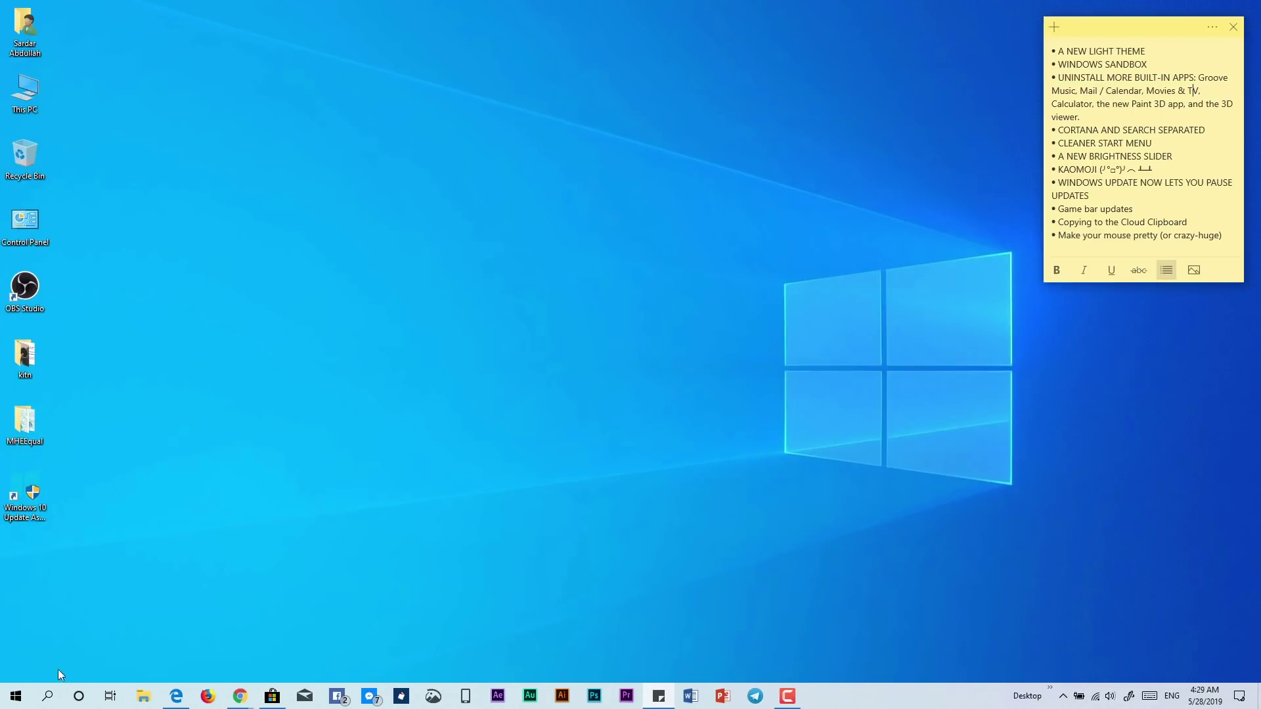
{"action": "left_click", "coordinate": [16, 696]}
{"action": "right_click", "coordinate": [316, 457]}
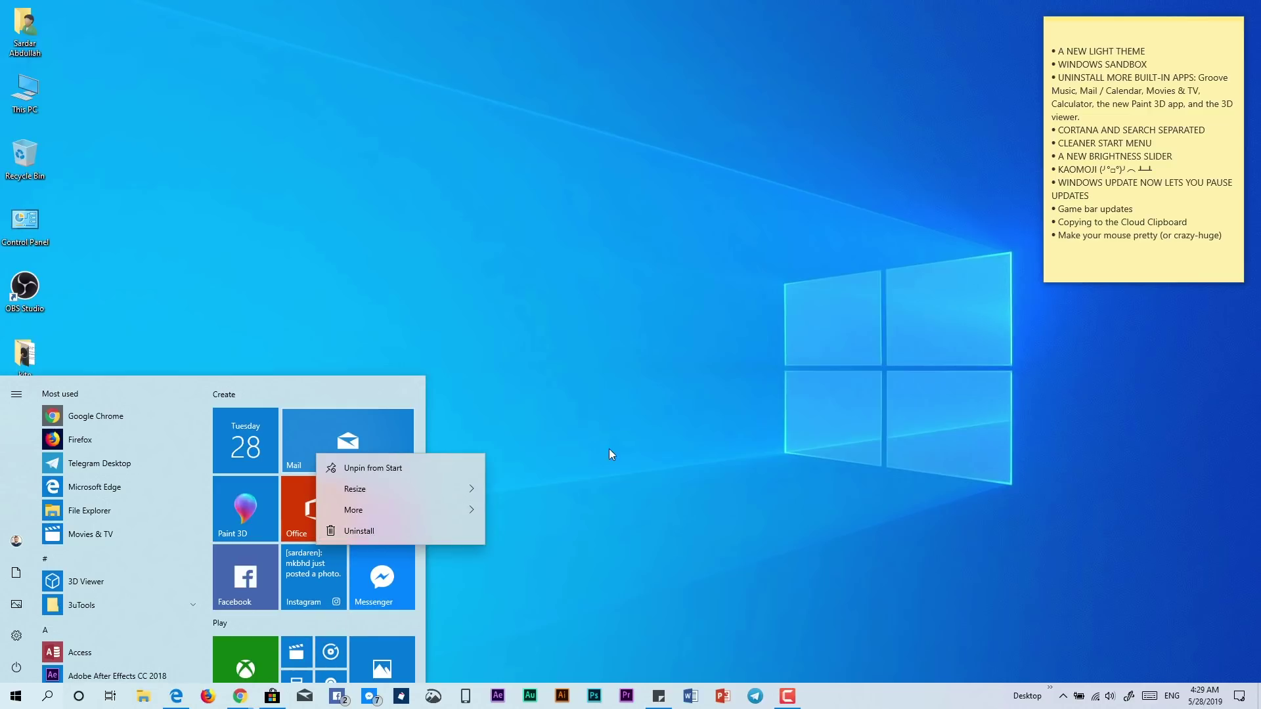
{"action": "key", "text": "Escape"}
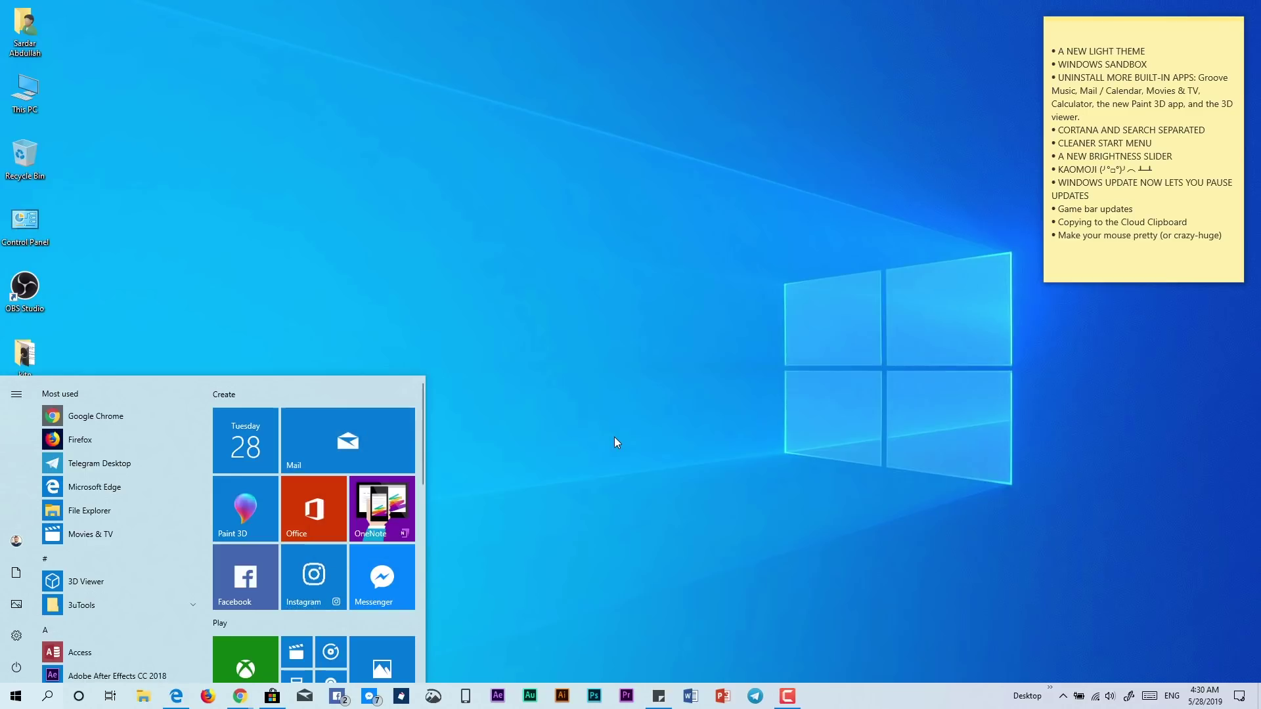
{"action": "key", "text": "Escape"}
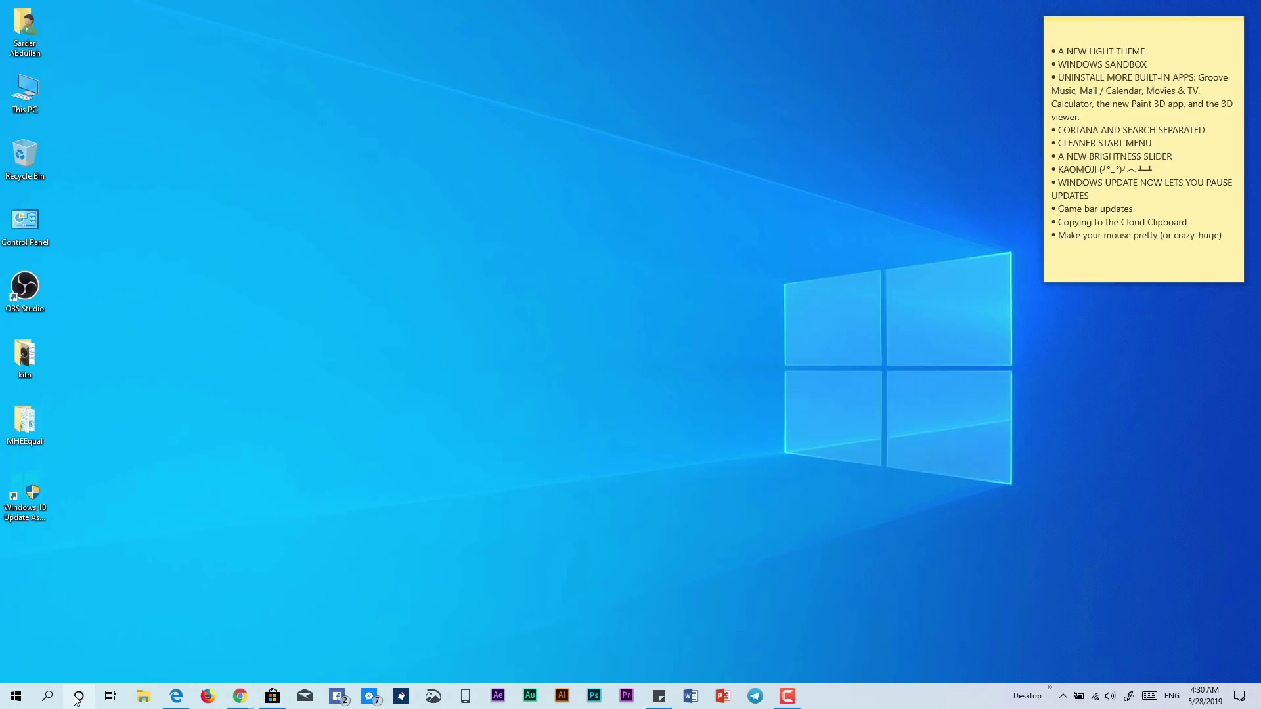
Untick and re-tick Show Cortana button on the taskbar, then open the separate search panel
{"action": "right_click", "coordinate": [864, 703]}
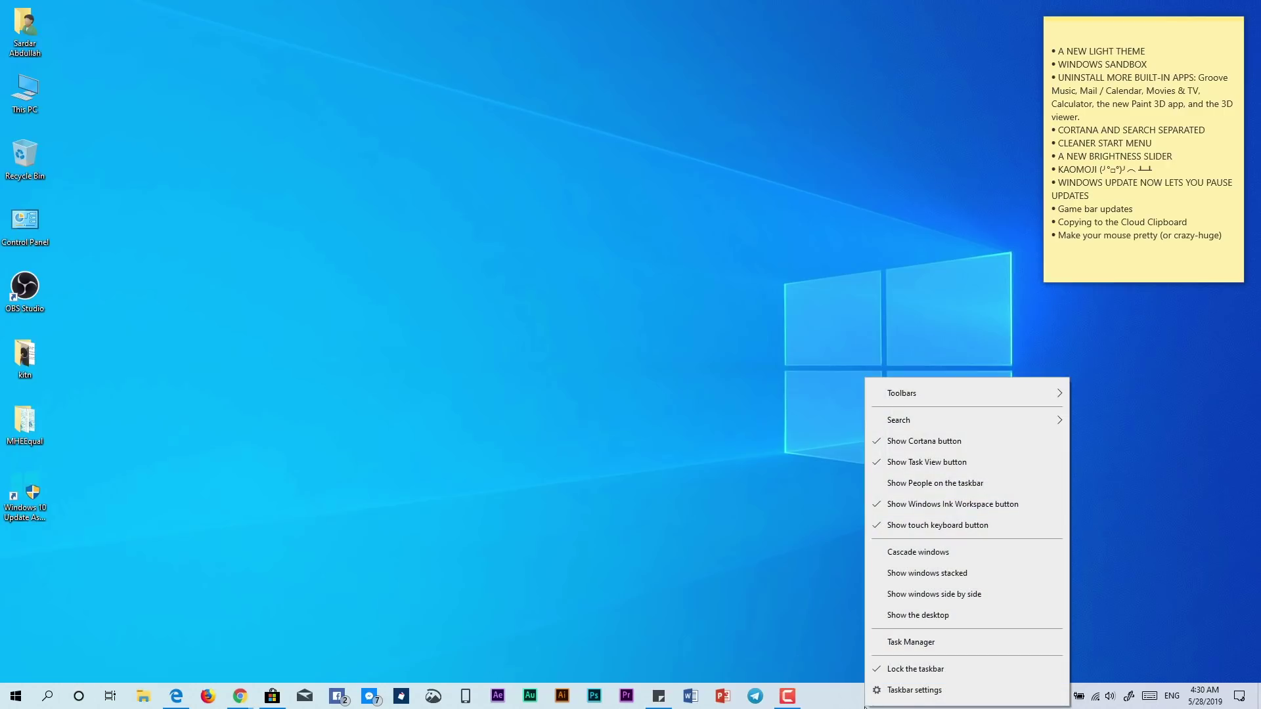
{"action": "left_click", "coordinate": [925, 448]}
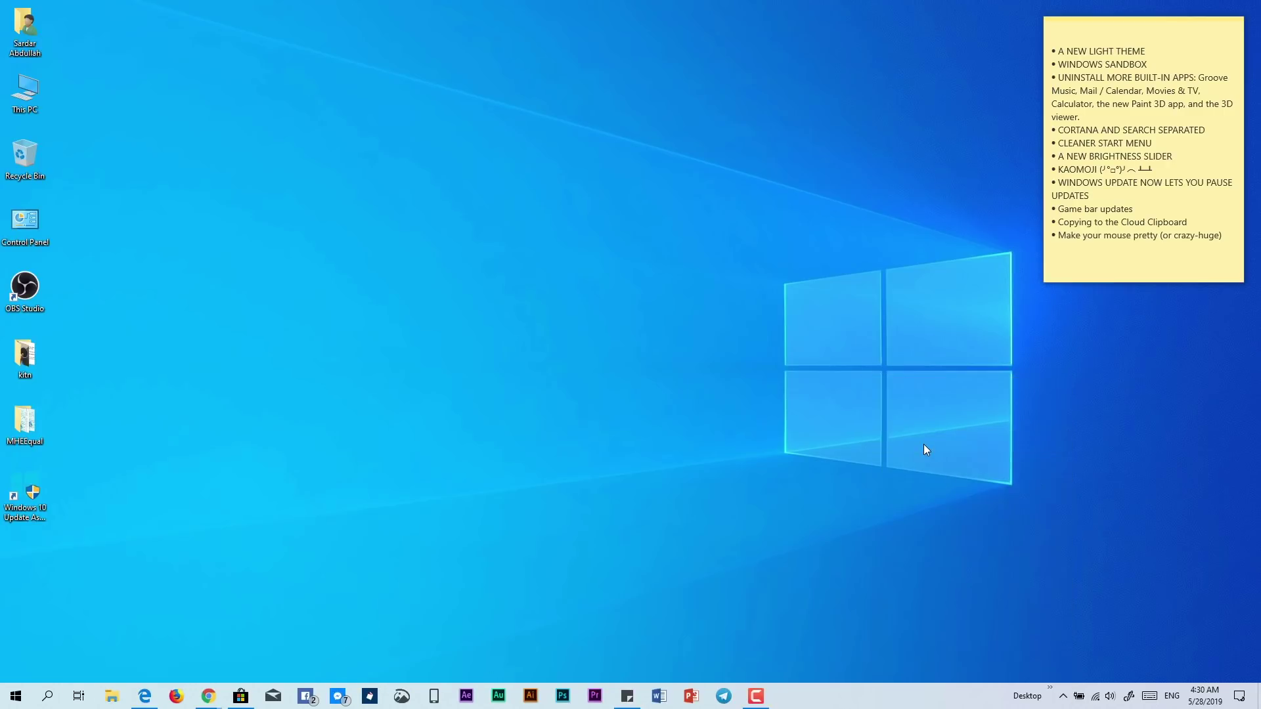
{"action": "right_click", "coordinate": [854, 693]}
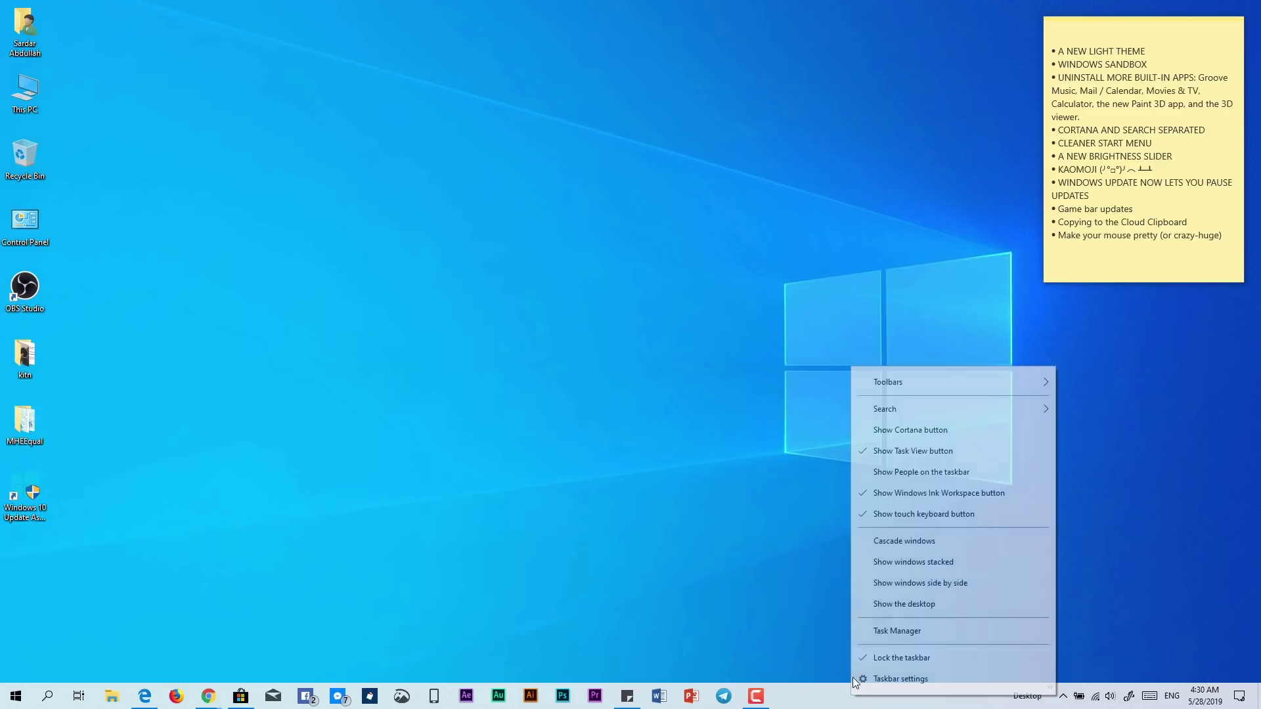
{"action": "left_click", "coordinate": [897, 432]}
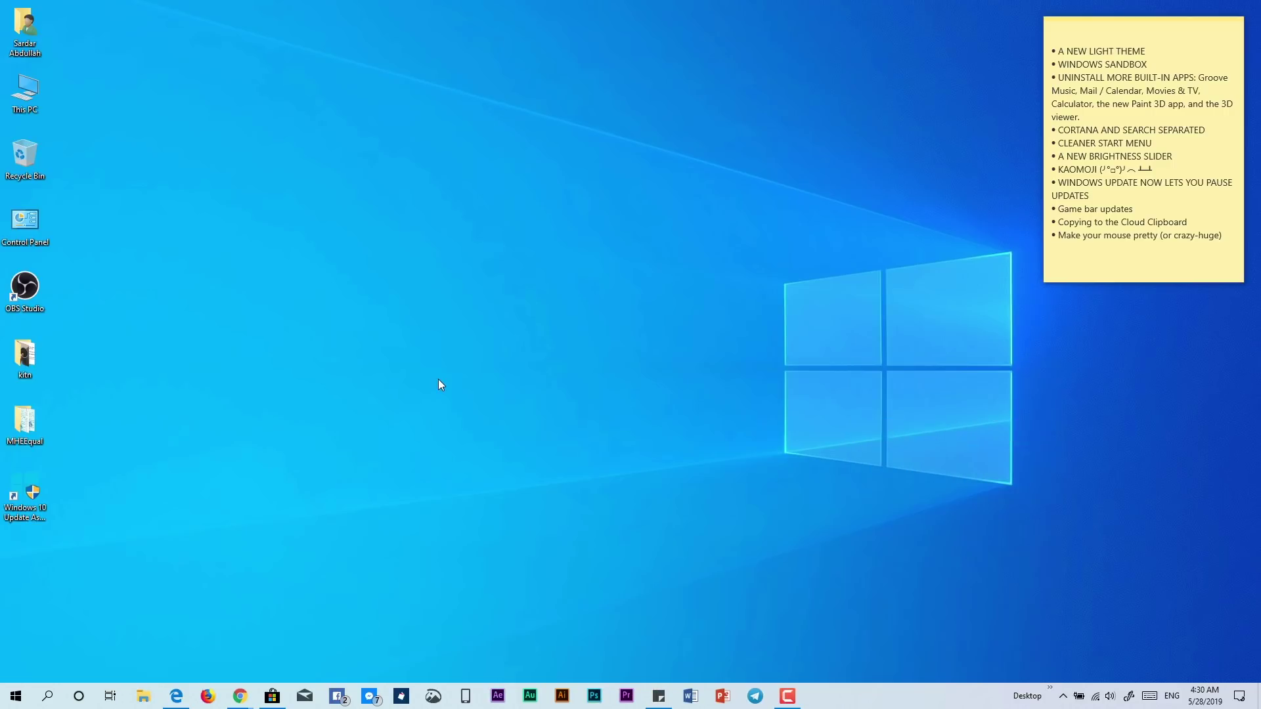
{"action": "left_click", "coordinate": [49, 695]}
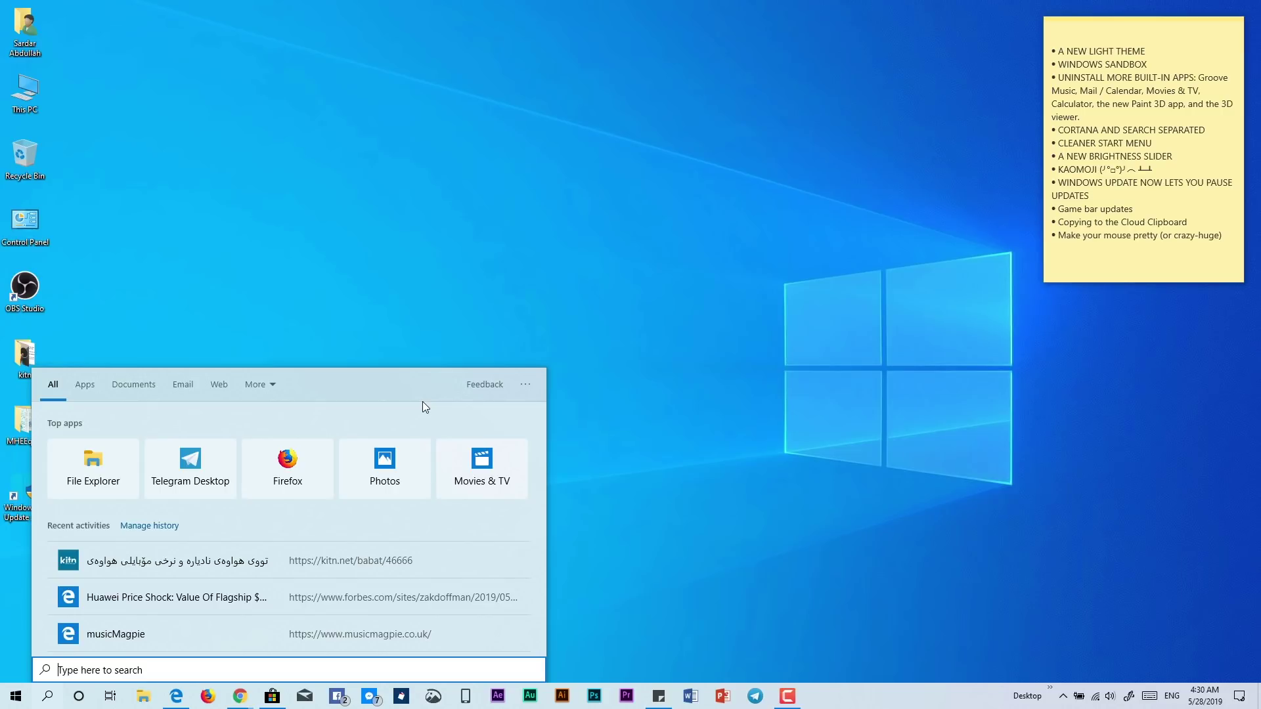
Show and hide the search panel's extra categories, then close the search panel
{"action": "left_click", "coordinate": [264, 385]}
{"action": "left_click", "coordinate": [353, 396]}
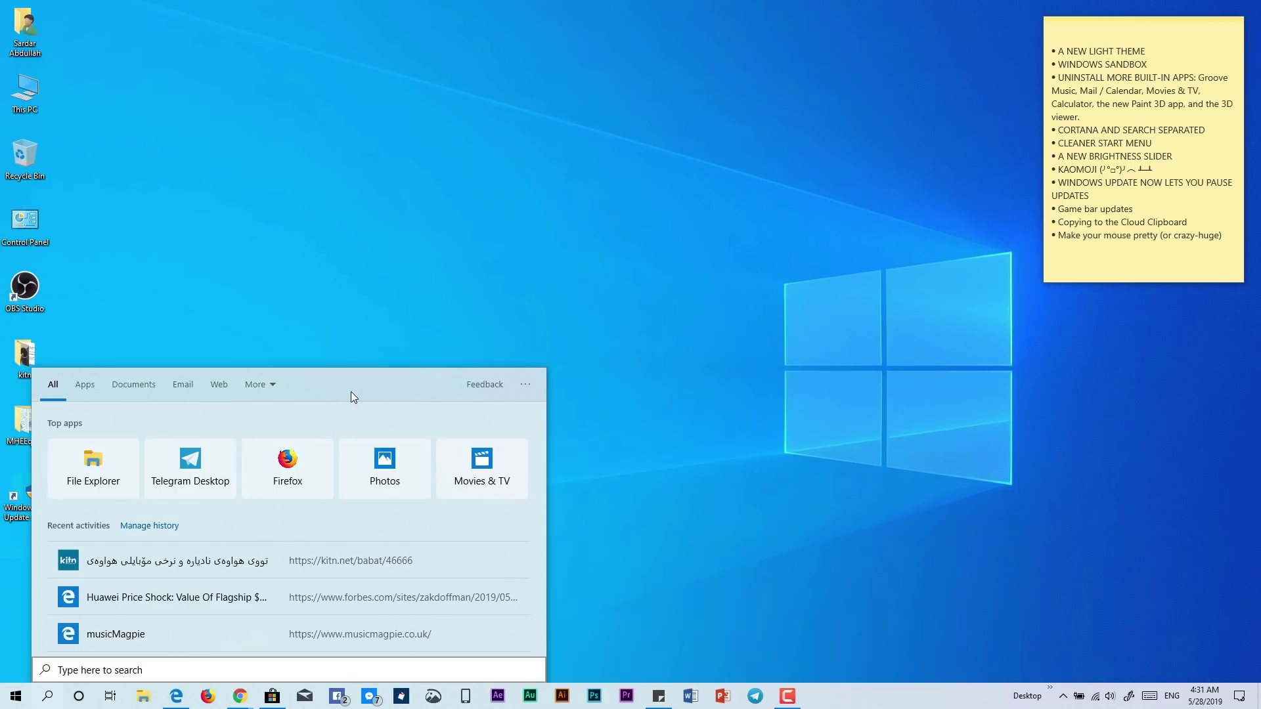
{"action": "left_click", "coordinate": [459, 315]}
Open Cortana, mute the speakers from the tray volume control, and close Cortana
{"action": "left_click", "coordinate": [78, 696]}
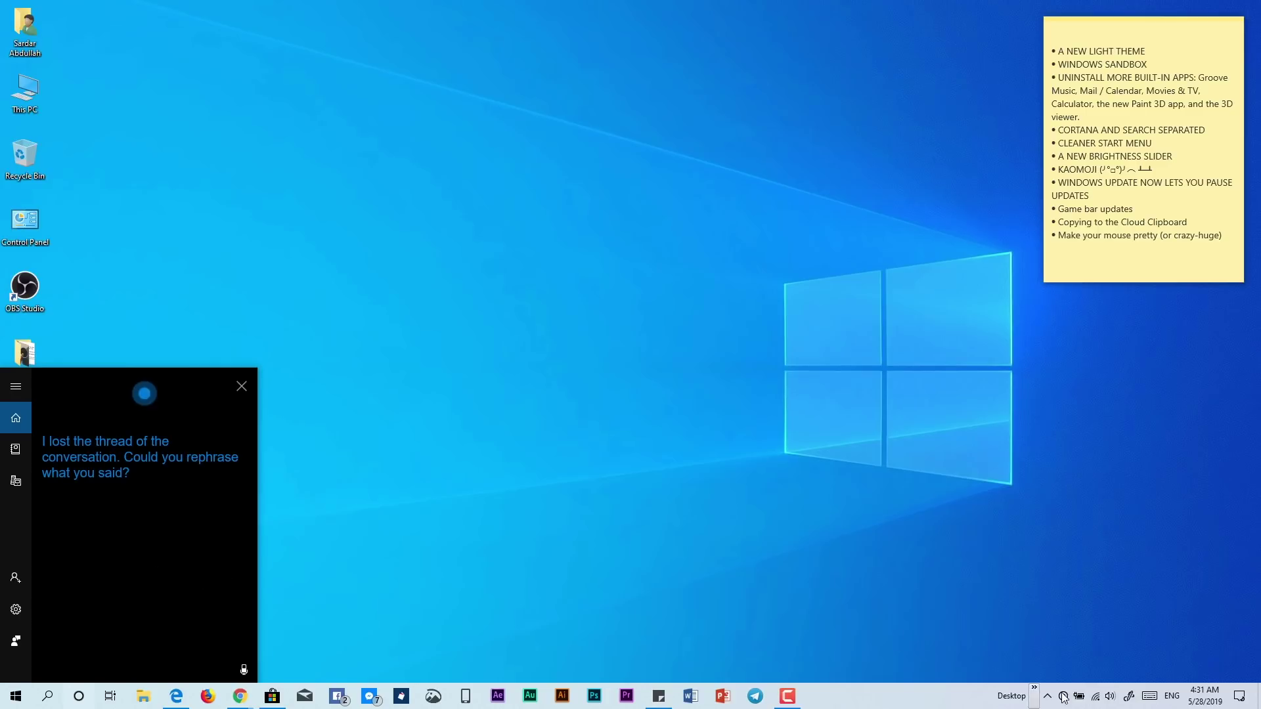
{"action": "left_click", "coordinate": [1110, 696]}
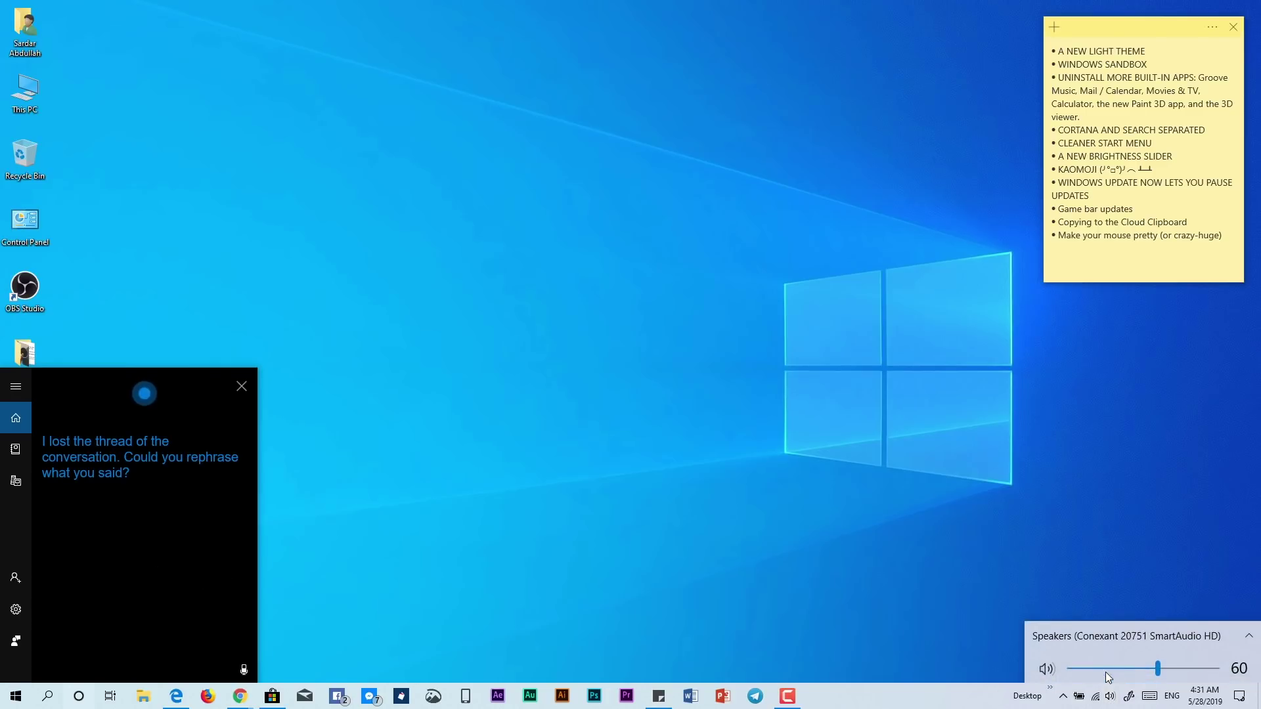
{"action": "left_click", "coordinate": [1052, 667]}
{"action": "left_click", "coordinate": [916, 555]}
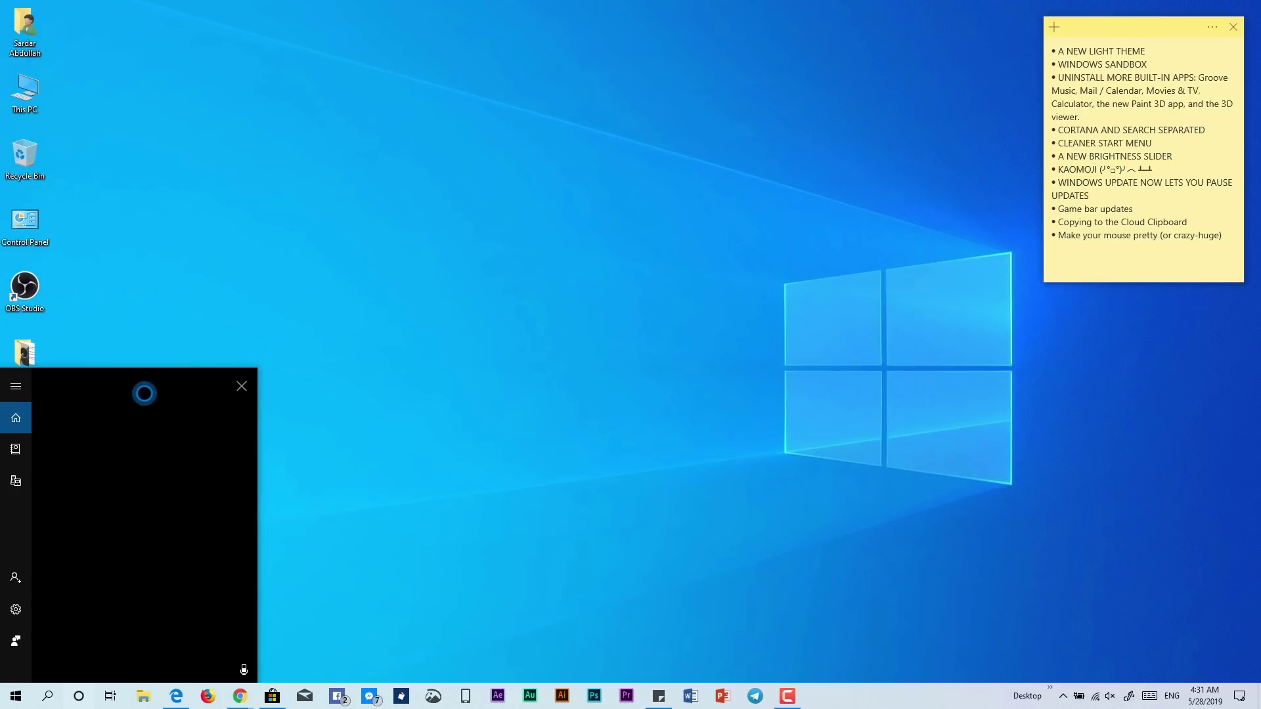
{"action": "left_click", "coordinate": [258, 438]}
Reopen Cortana, close its weather forecast, then open and dismiss the taskbar menu
{"action": "left_click", "coordinate": [79, 697]}
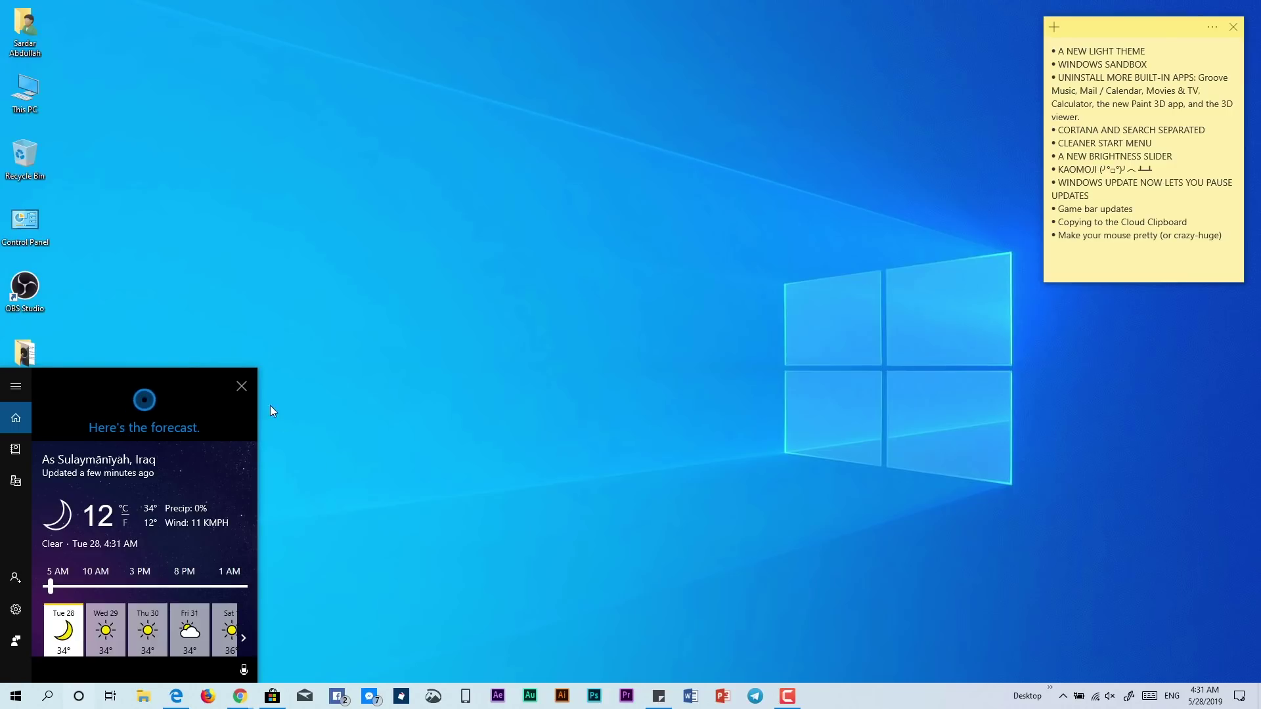
{"action": "left_click", "coordinate": [241, 386]}
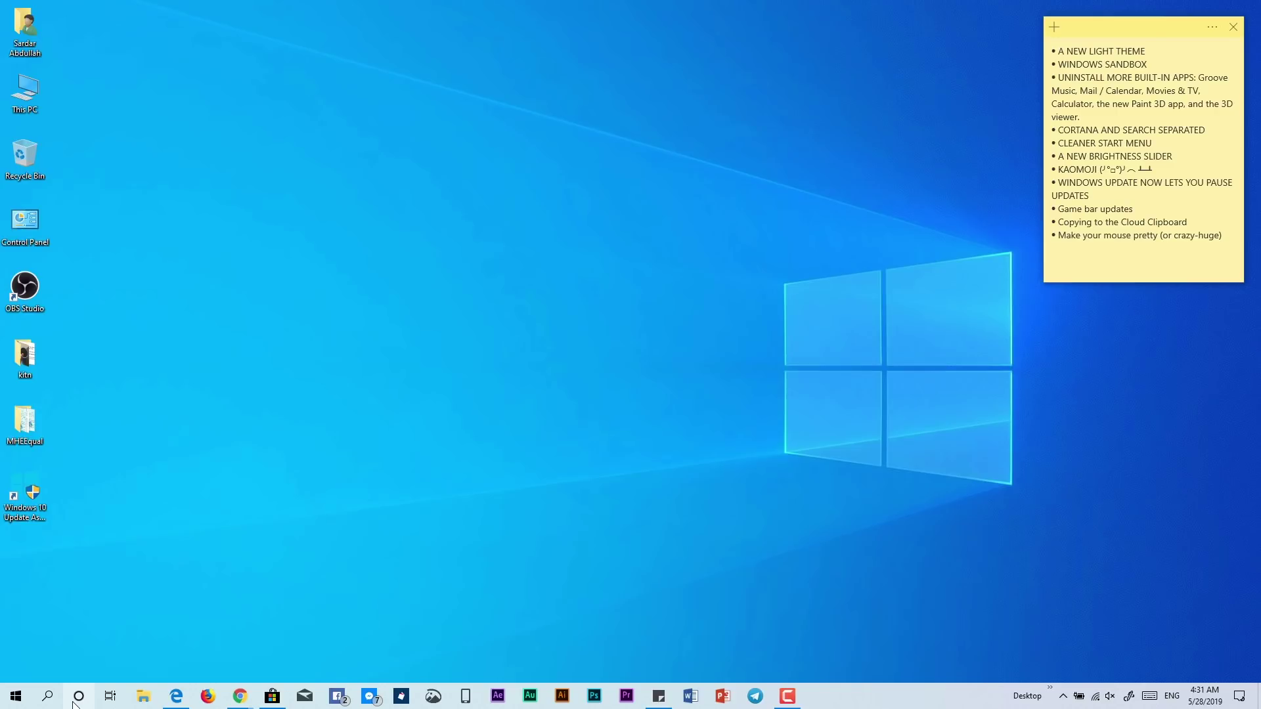
{"action": "right_click", "coordinate": [50, 700]}
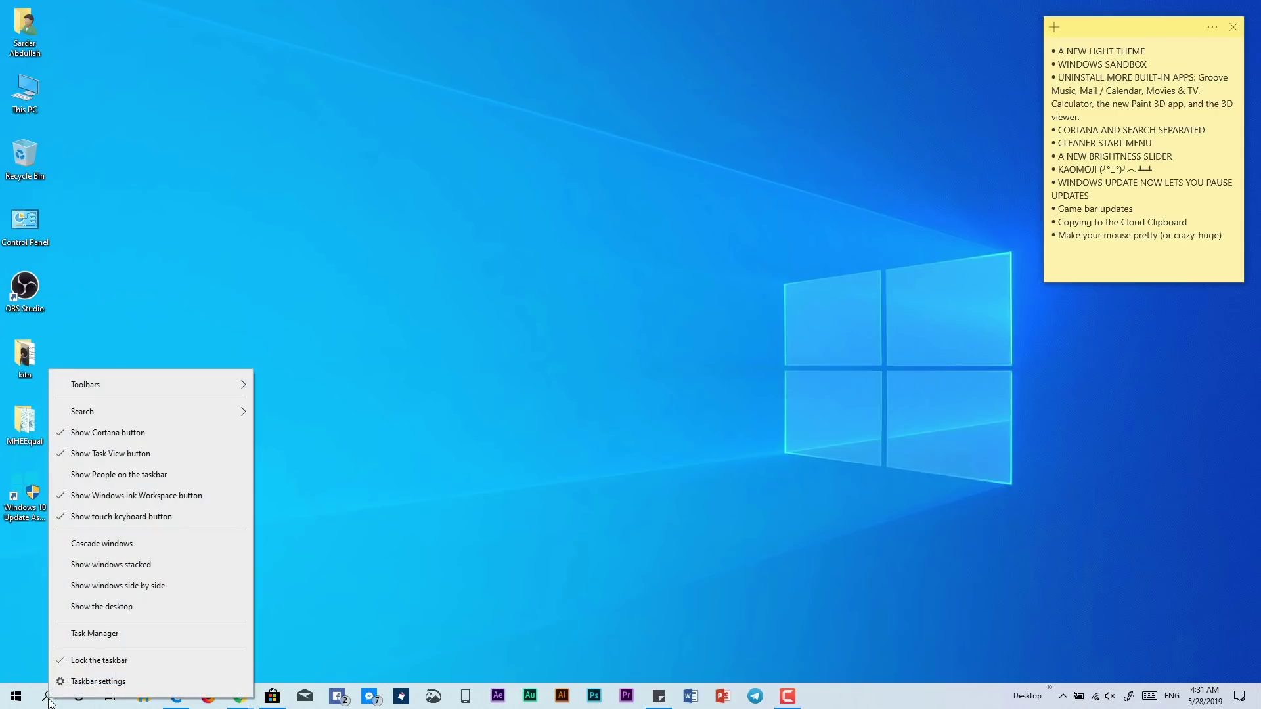
{"action": "left_click", "coordinate": [482, 493]}
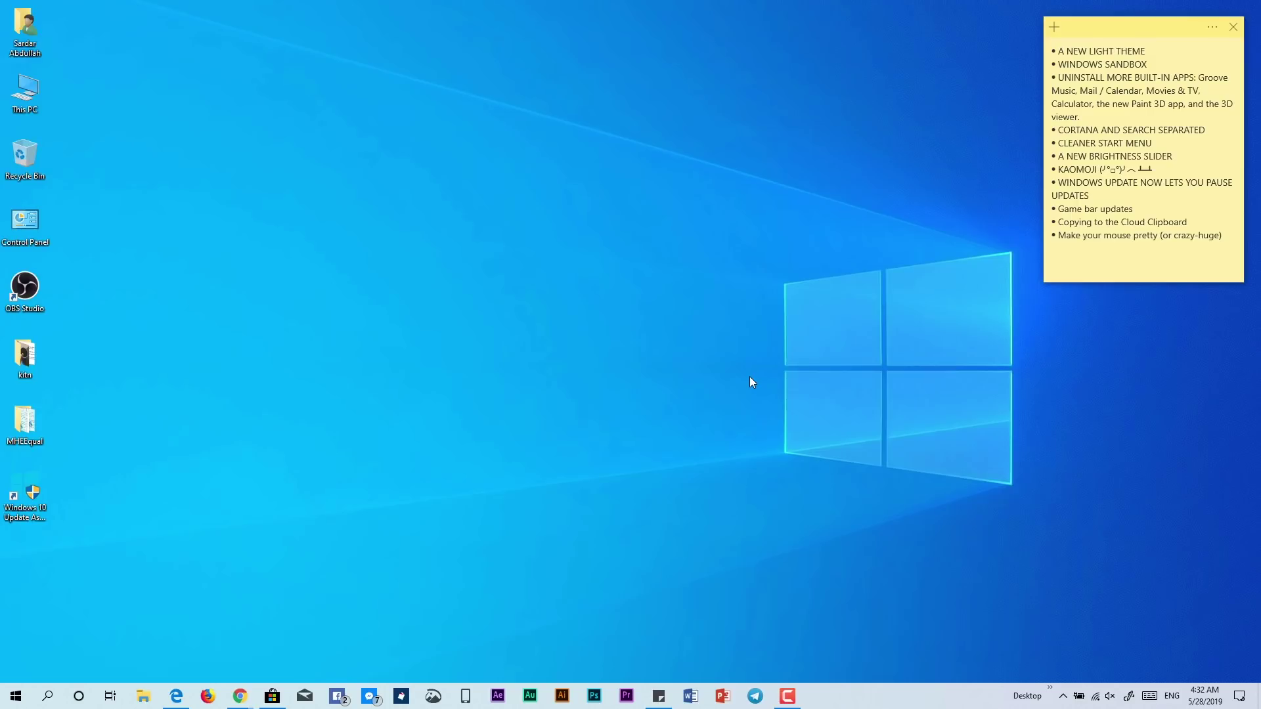
Open the Start menu and view, then dismiss, the Mail tile's context options
{"action": "left_click", "coordinate": [16, 696]}
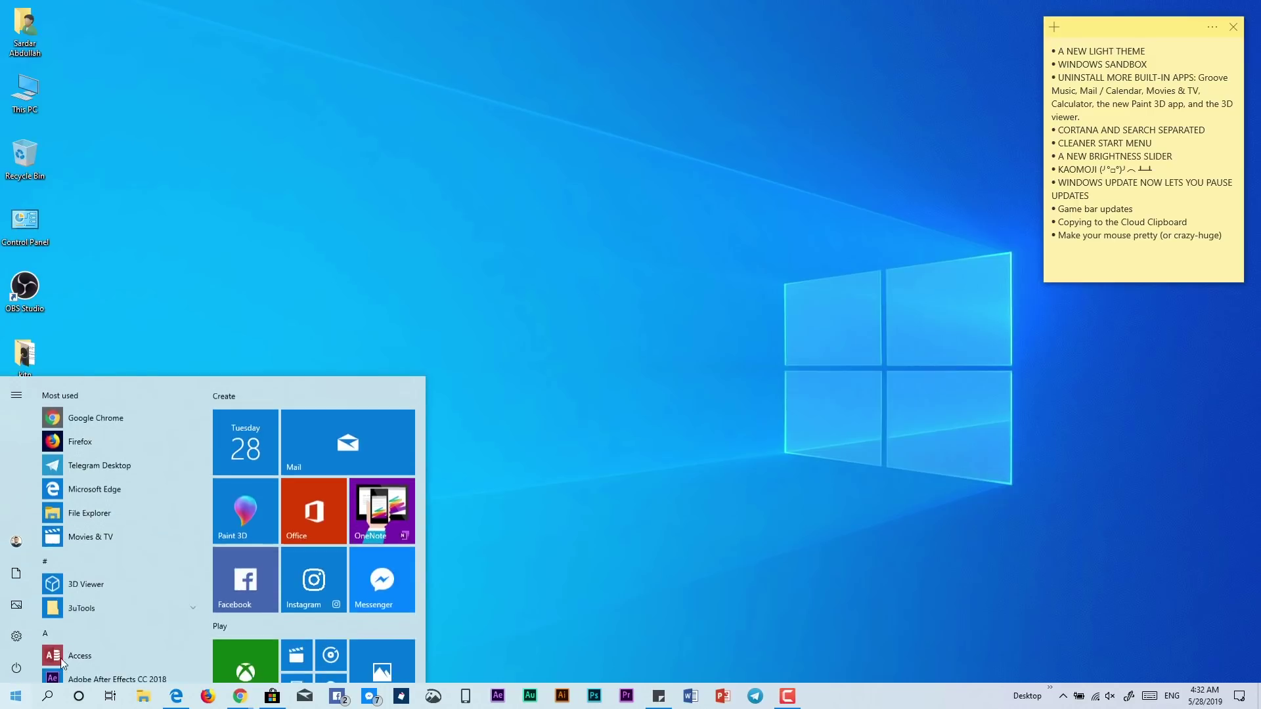
{"action": "key", "text": "Tab"}
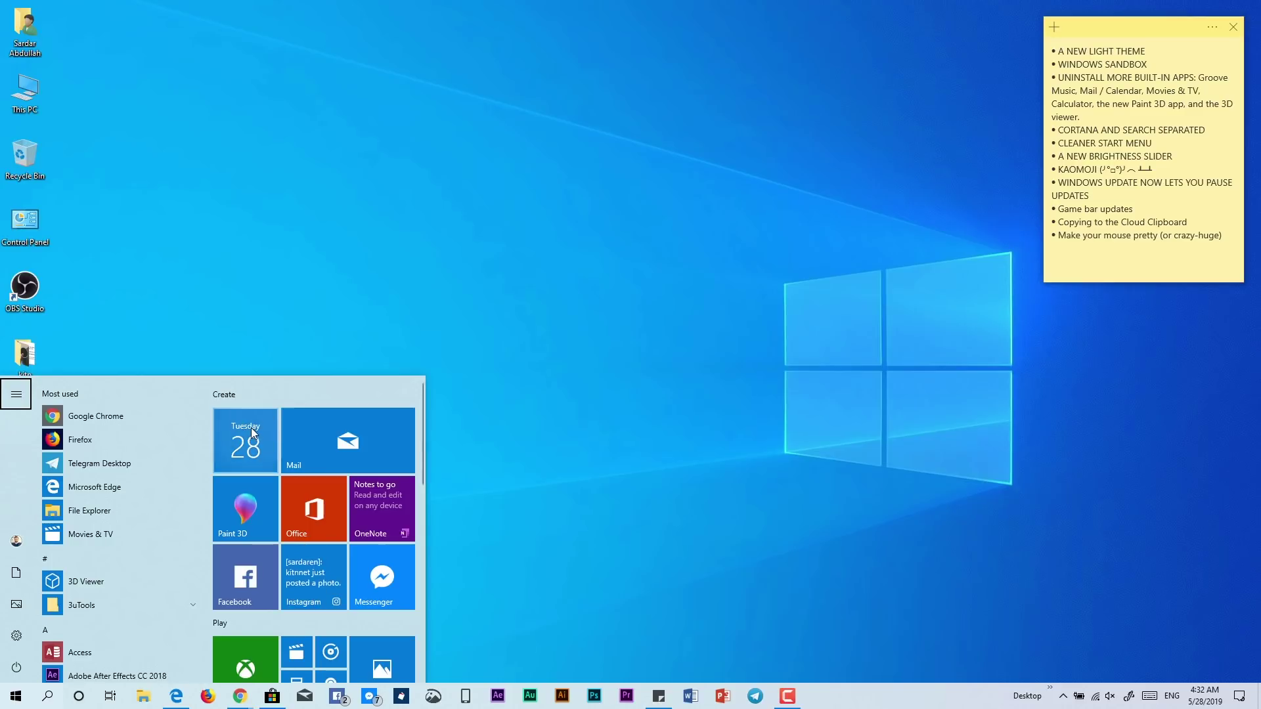
{"action": "scroll", "coordinate": [269, 517], "scroll_direction": "down", "scroll_amount": 10}
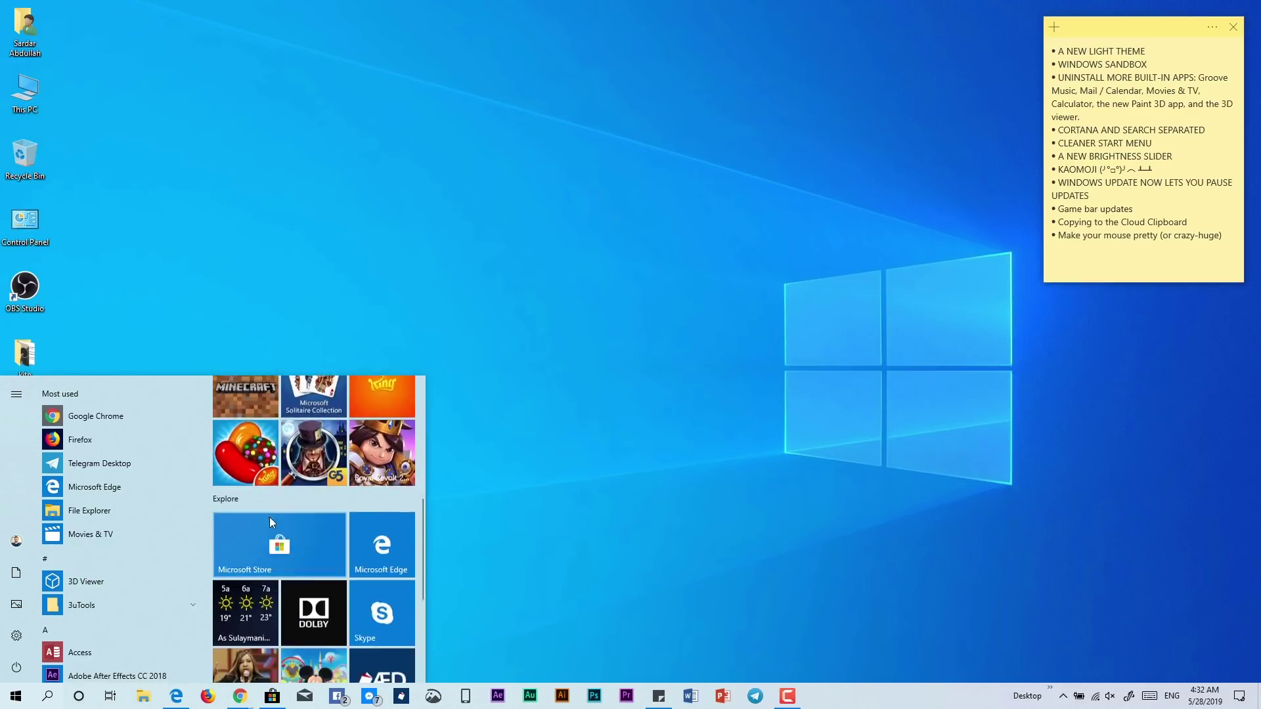
{"action": "scroll", "coordinate": [276, 519], "scroll_direction": "up", "scroll_amount": 10}
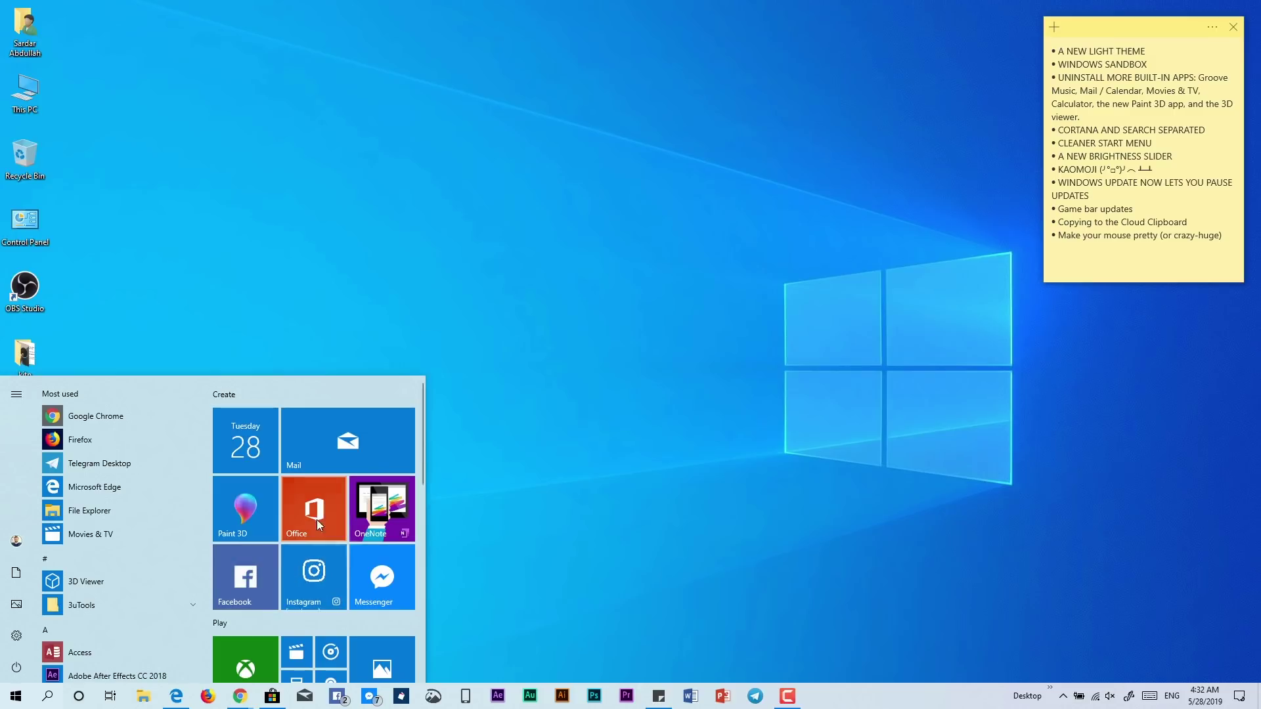
{"action": "right_click", "coordinate": [298, 447]}
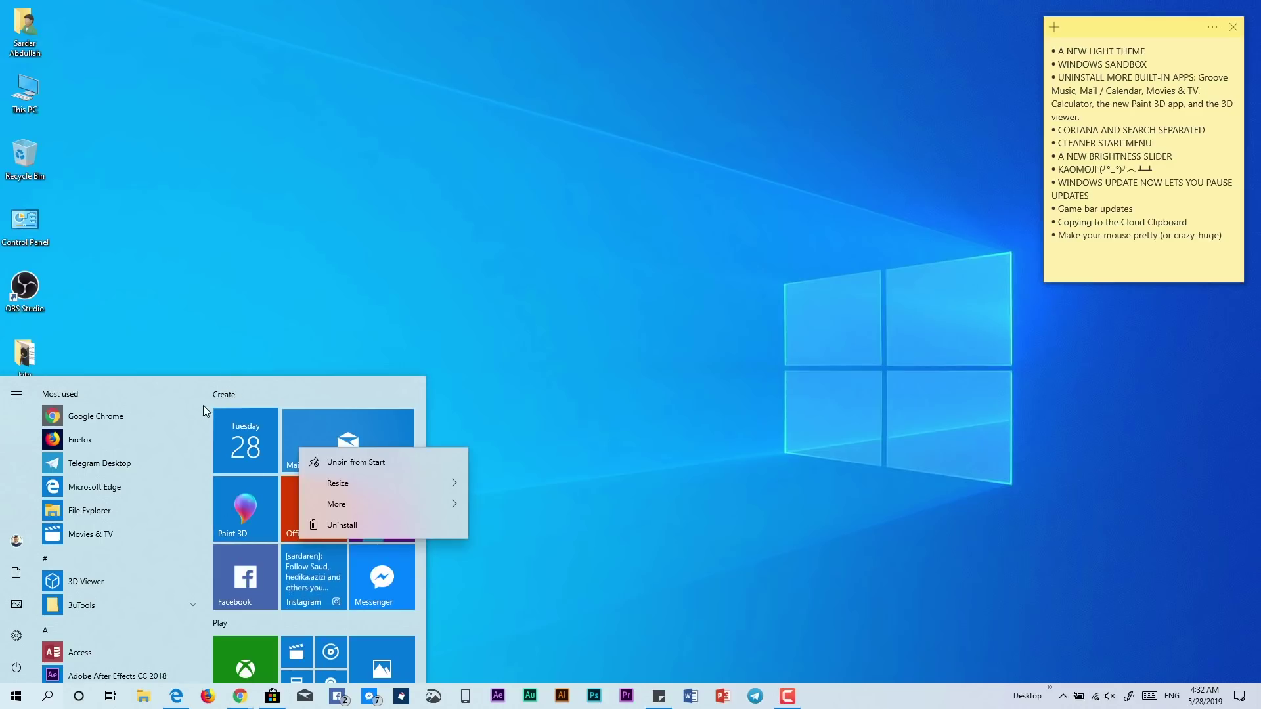
{"action": "left_click", "coordinate": [201, 389]}
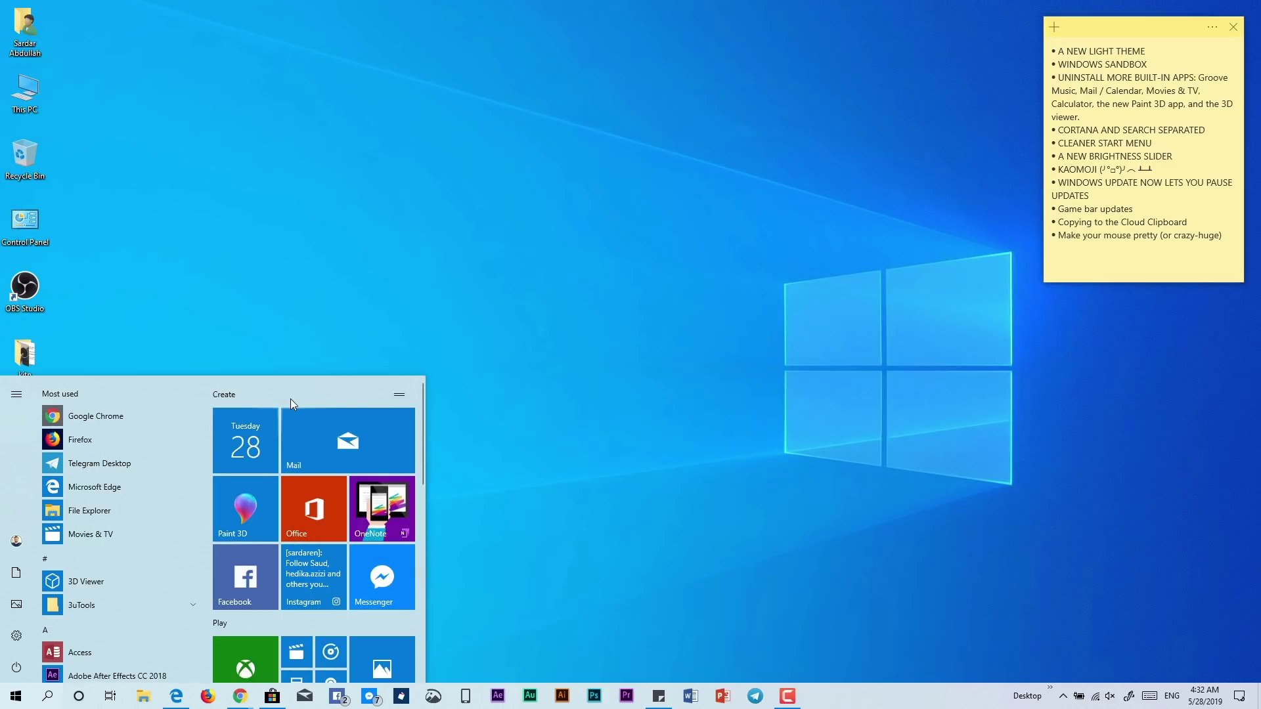
Try moving the Create tile group and select its name for renaming
{"action": "mouse_move", "coordinate": [400, 396]}
{"action": "left_mouse_down"}
{"action": "mouse_move", "coordinate": [399, 418]}
{"action": "mouse_move", "coordinate": [397, 397]}
{"action": "left_mouse_up"}
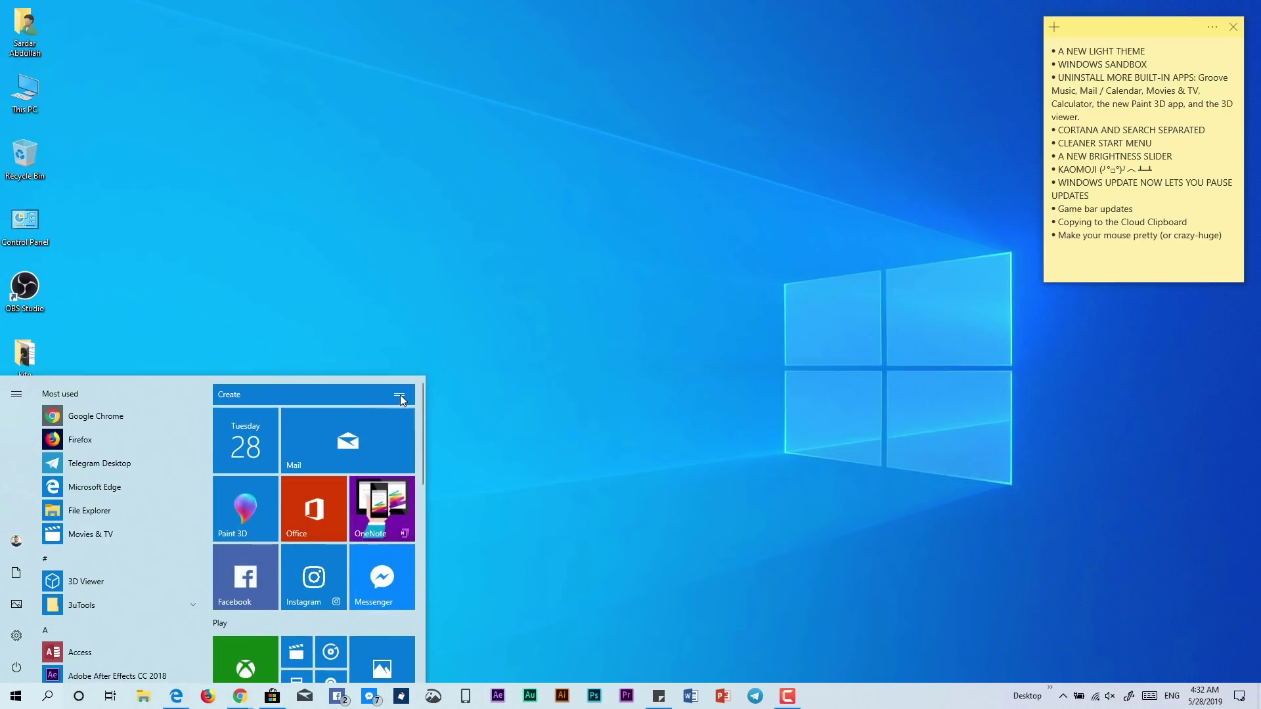
{"action": "left_click", "coordinate": [399, 396]}
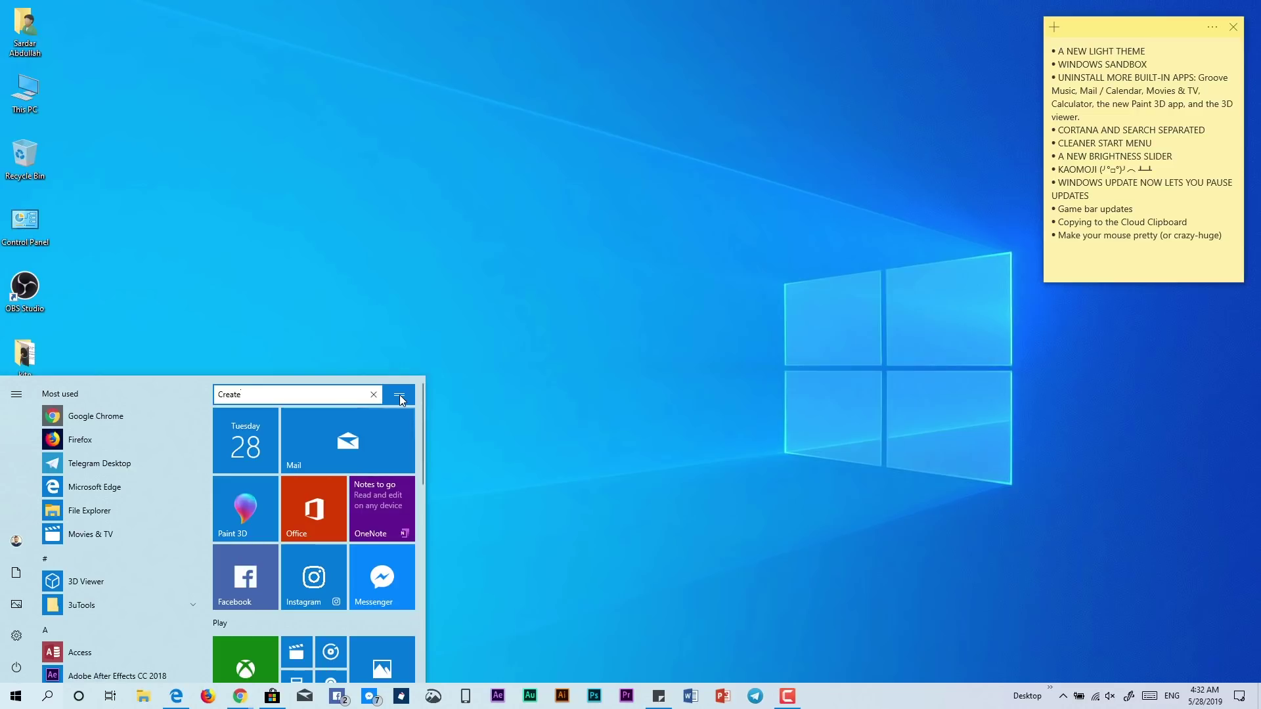
{"action": "double_click", "coordinate": [226, 395]}
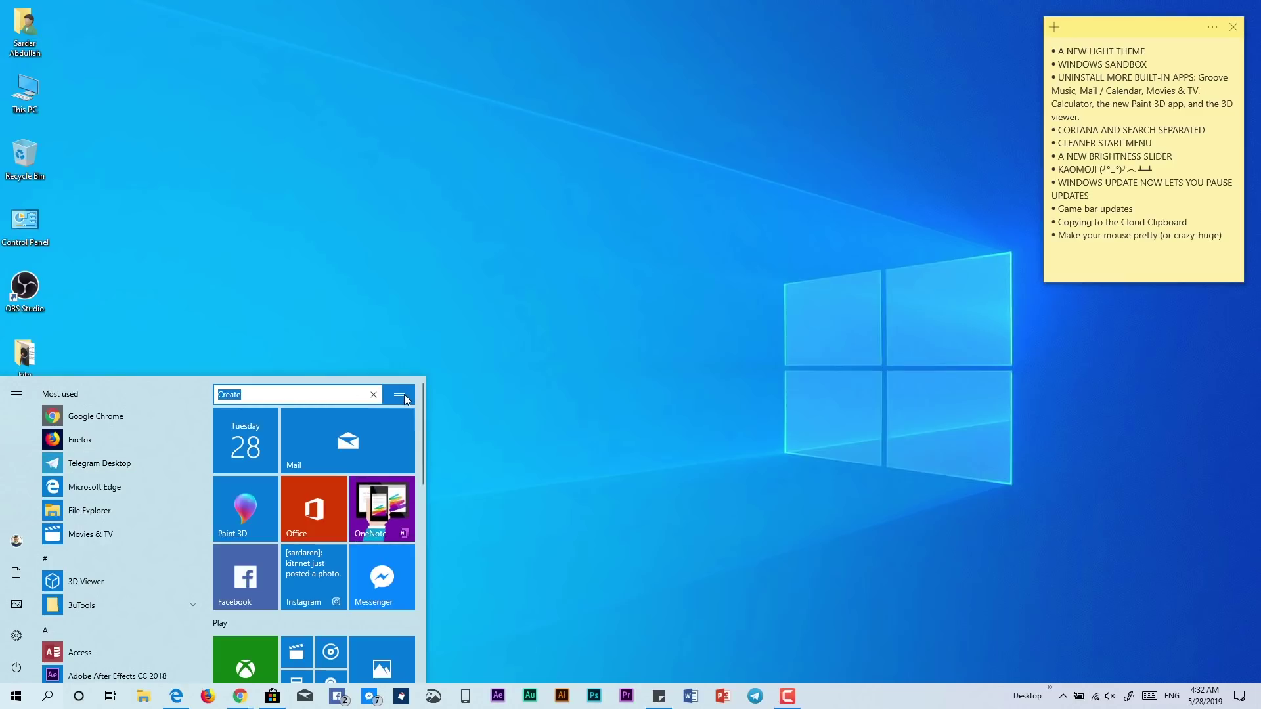
View the Play group's unpin options twice without changing anything, then close Start
{"action": "right_click", "coordinate": [254, 621]}
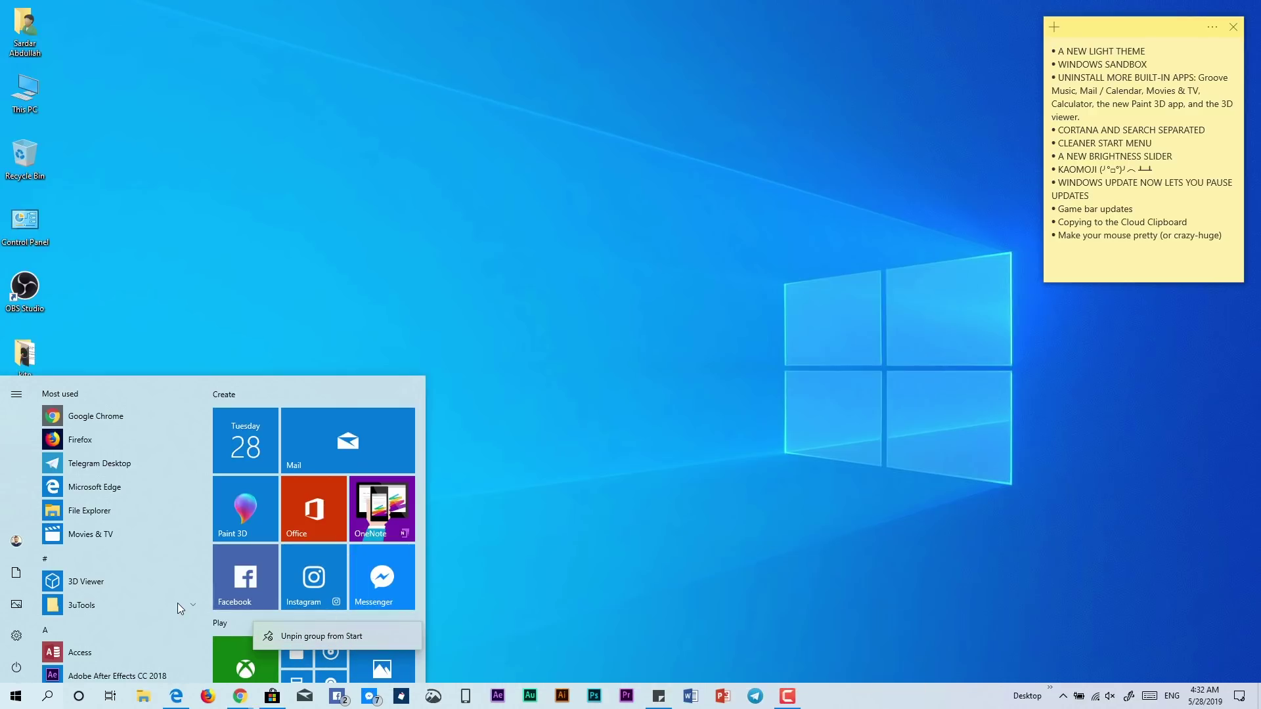
{"action": "left_click", "coordinate": [193, 603]}
{"action": "scroll", "coordinate": [207, 604], "scroll_direction": "down", "scroll_amount": 3}
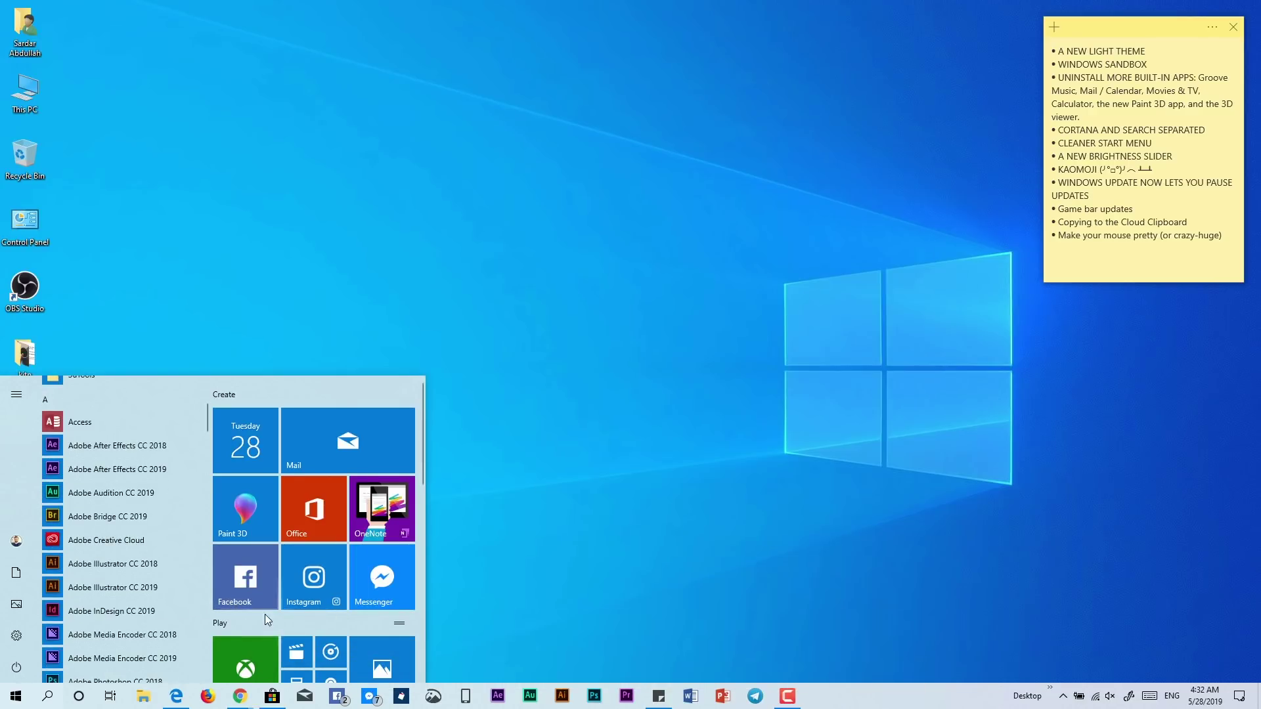
{"action": "scroll", "coordinate": [265, 614], "scroll_direction": "down", "scroll_amount": 4}
{"action": "scroll", "coordinate": [274, 530], "scroll_direction": "up", "scroll_amount": 2}
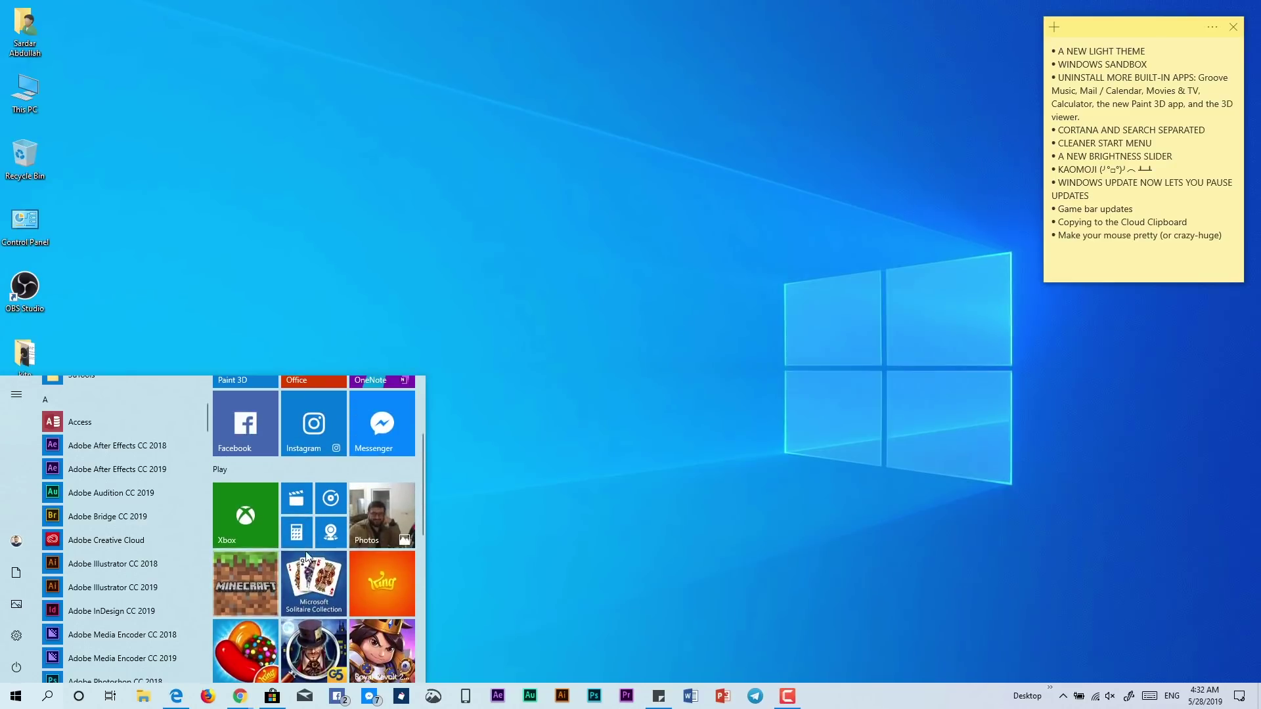
{"action": "scroll", "coordinate": [337, 581], "scroll_direction": "up", "scroll_amount": 2}
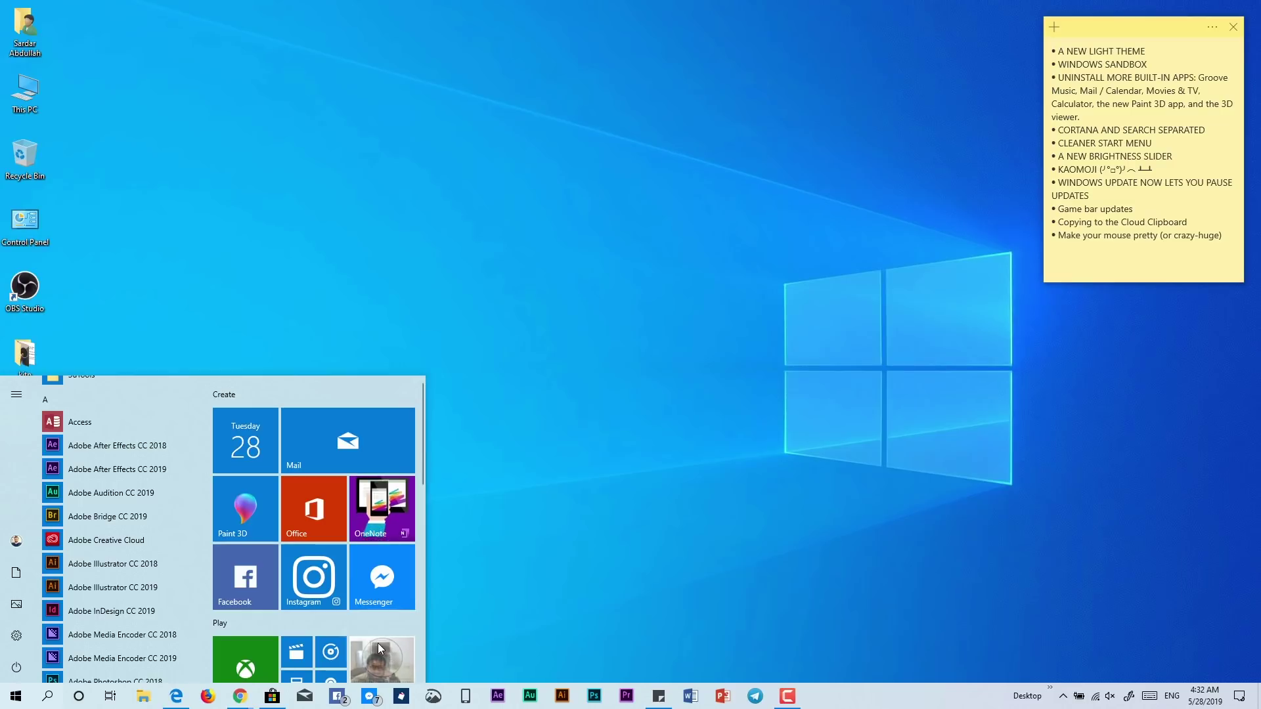
{"action": "right_click", "coordinate": [310, 625]}
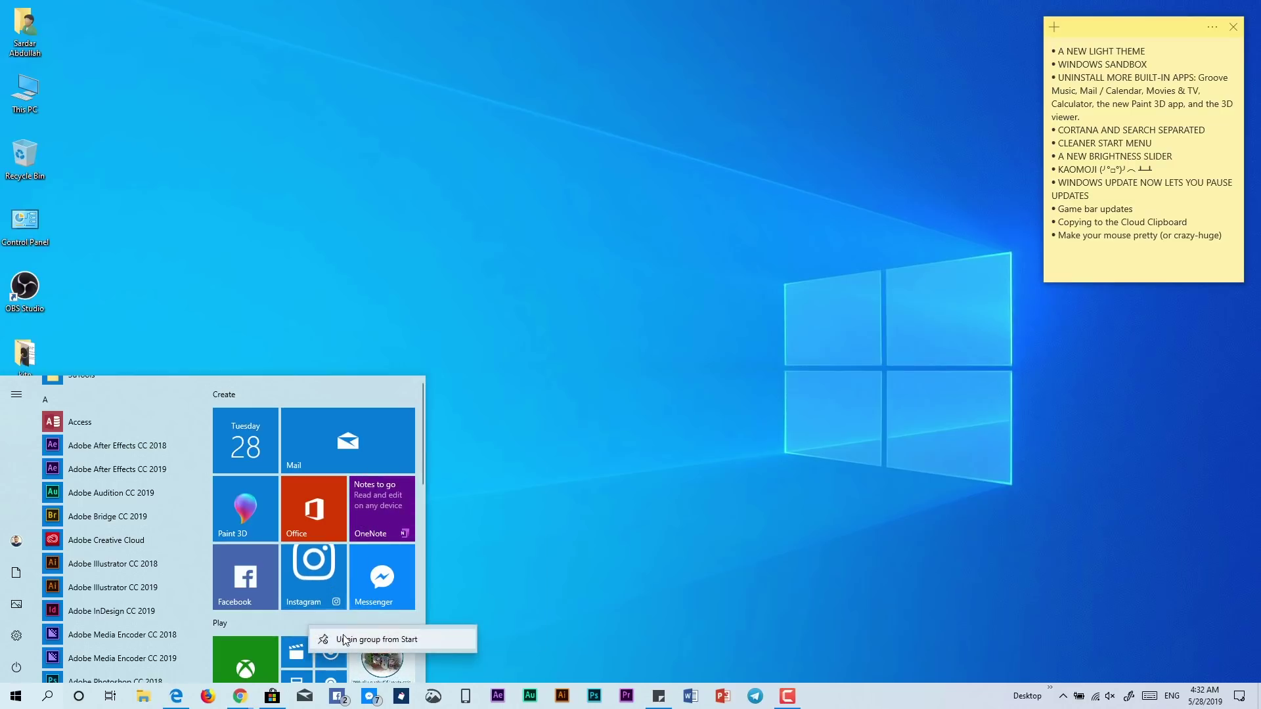
{"action": "left_click", "coordinate": [578, 553]}
{"action": "left_click", "coordinate": [516, 521]}
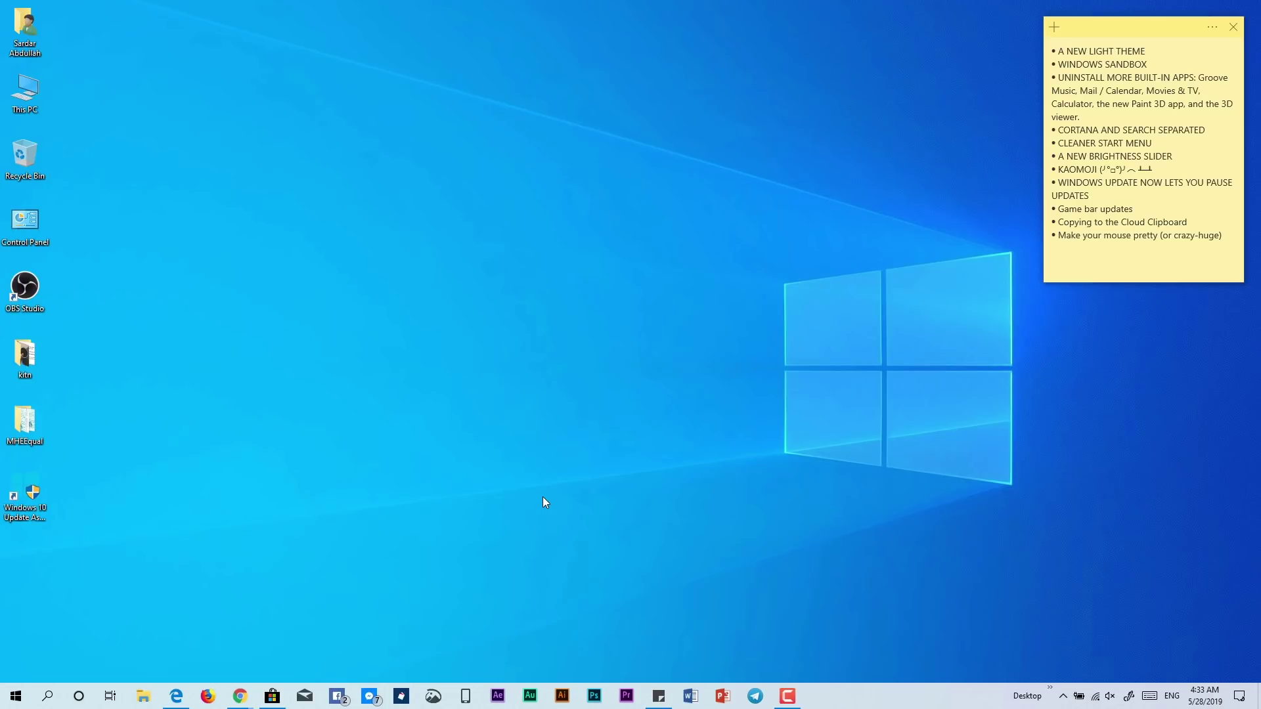
Clear the Instagram and focus-assist notifications from the Action Center
{"action": "left_click", "coordinate": [1239, 696]}
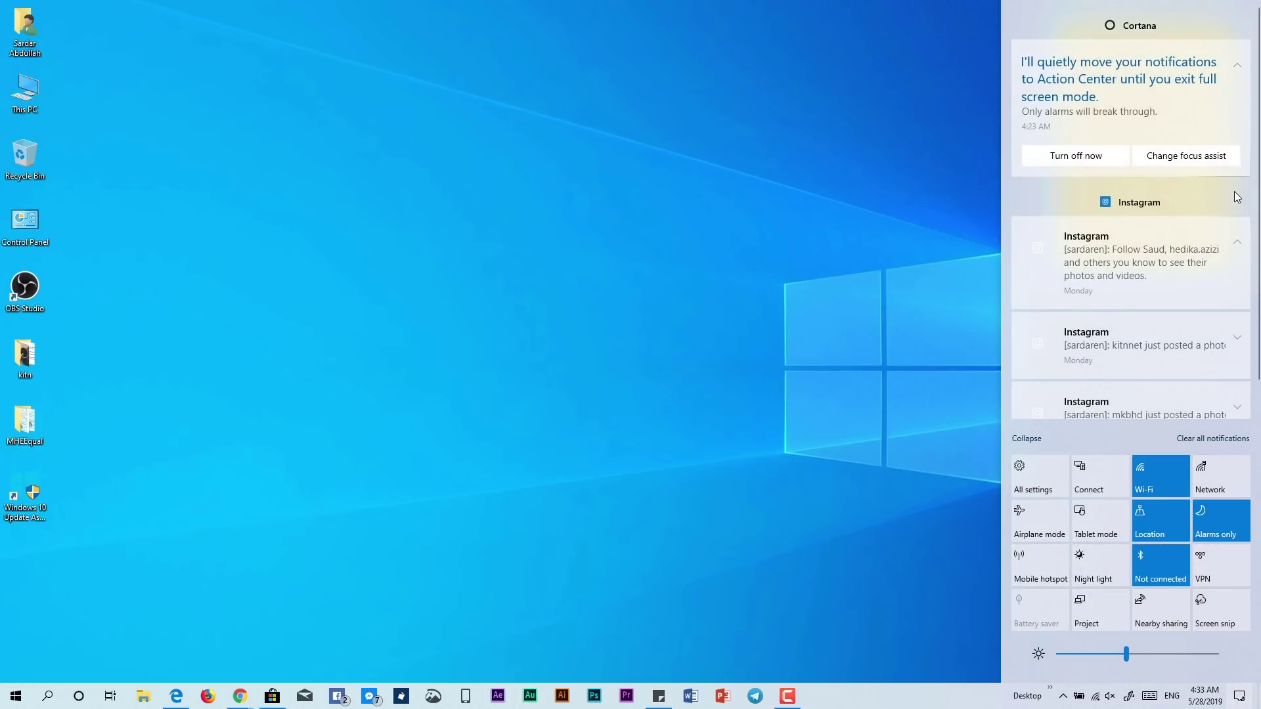
{"action": "left_click", "coordinate": [1236, 201]}
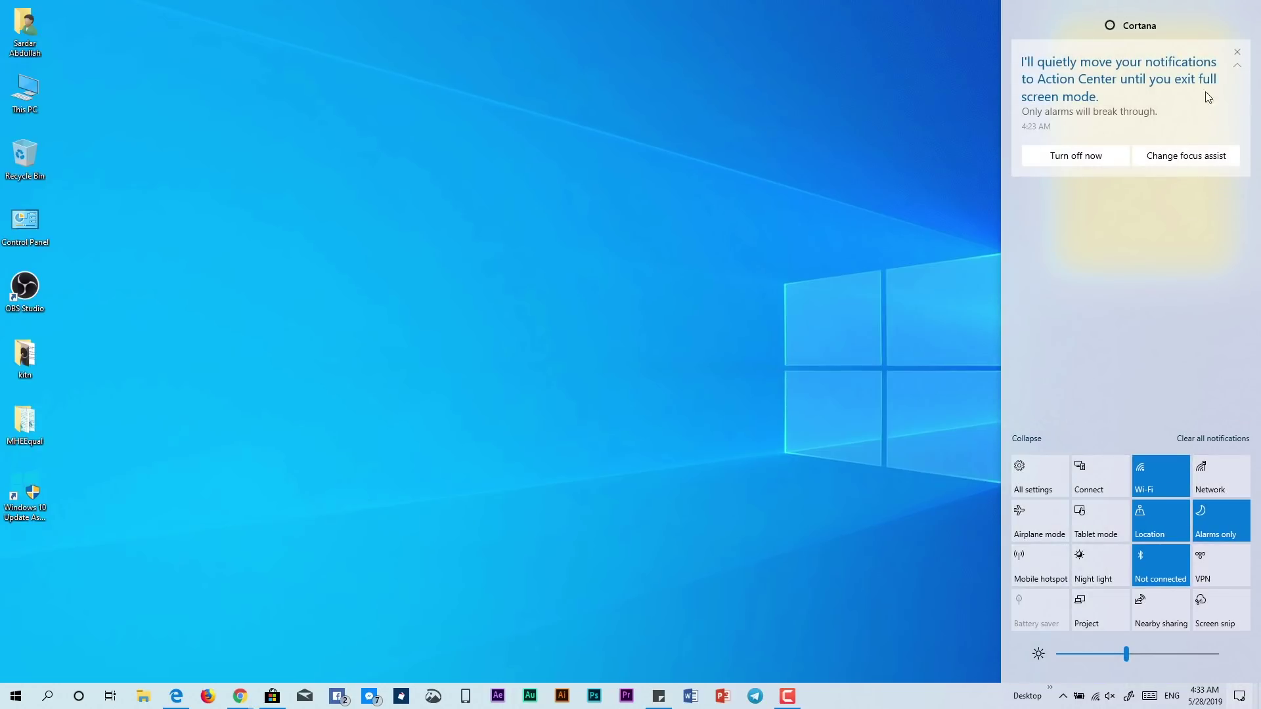
{"action": "left_click", "coordinate": [1236, 52]}
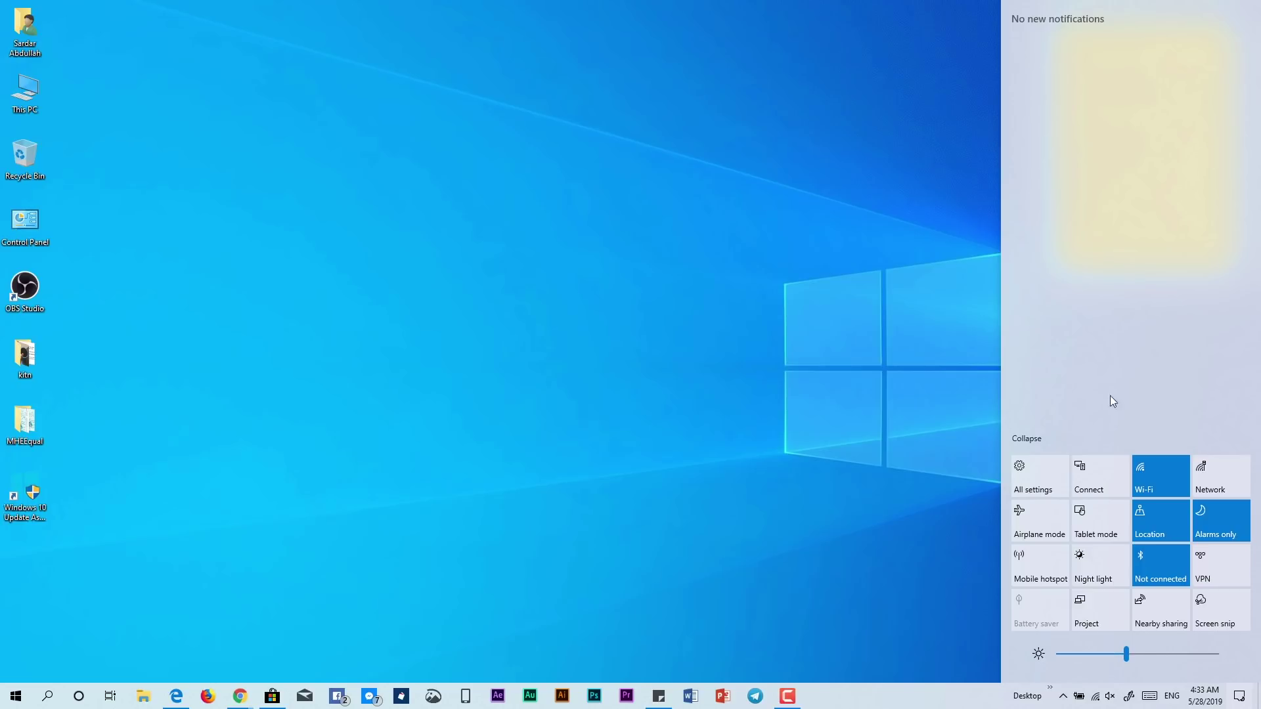
{"action": "scroll", "coordinate": [1131, 654], "scroll_direction": "down", "scroll_amount": 5}
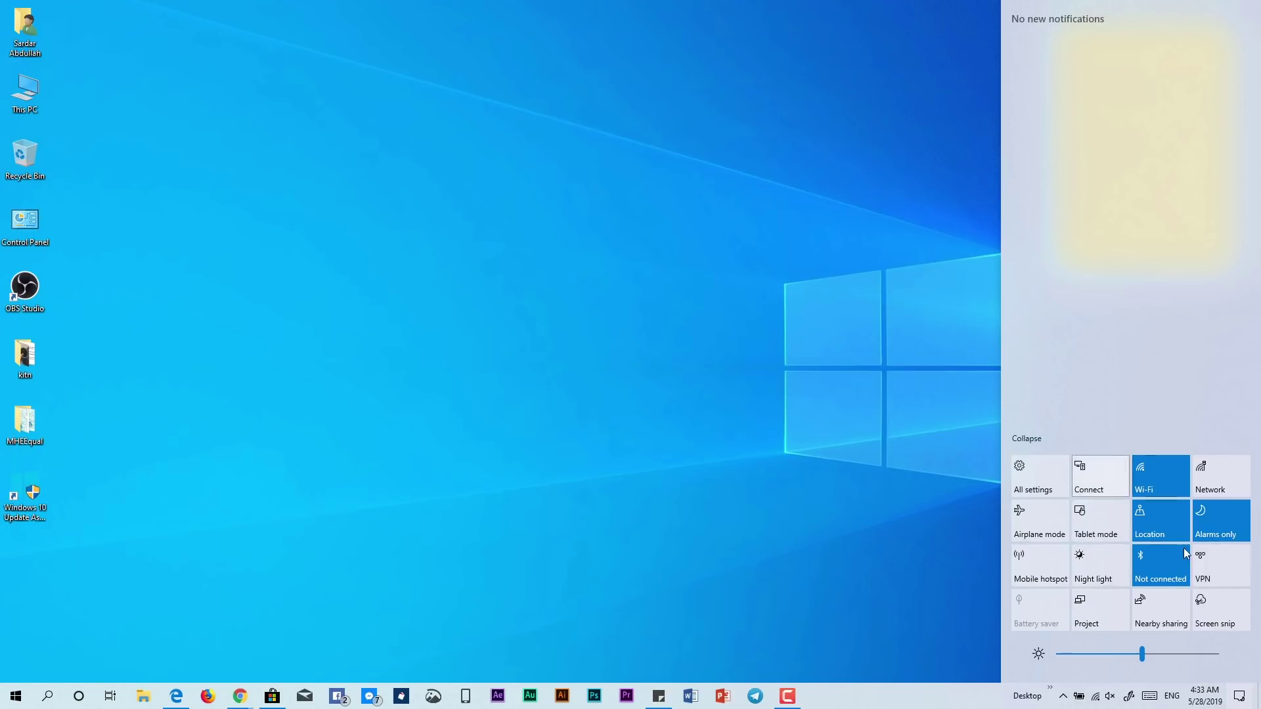
Edit quick actions, try moving the Tablet mode tile, finish, and close the Action Center
{"action": "right_click", "coordinate": [1169, 615]}
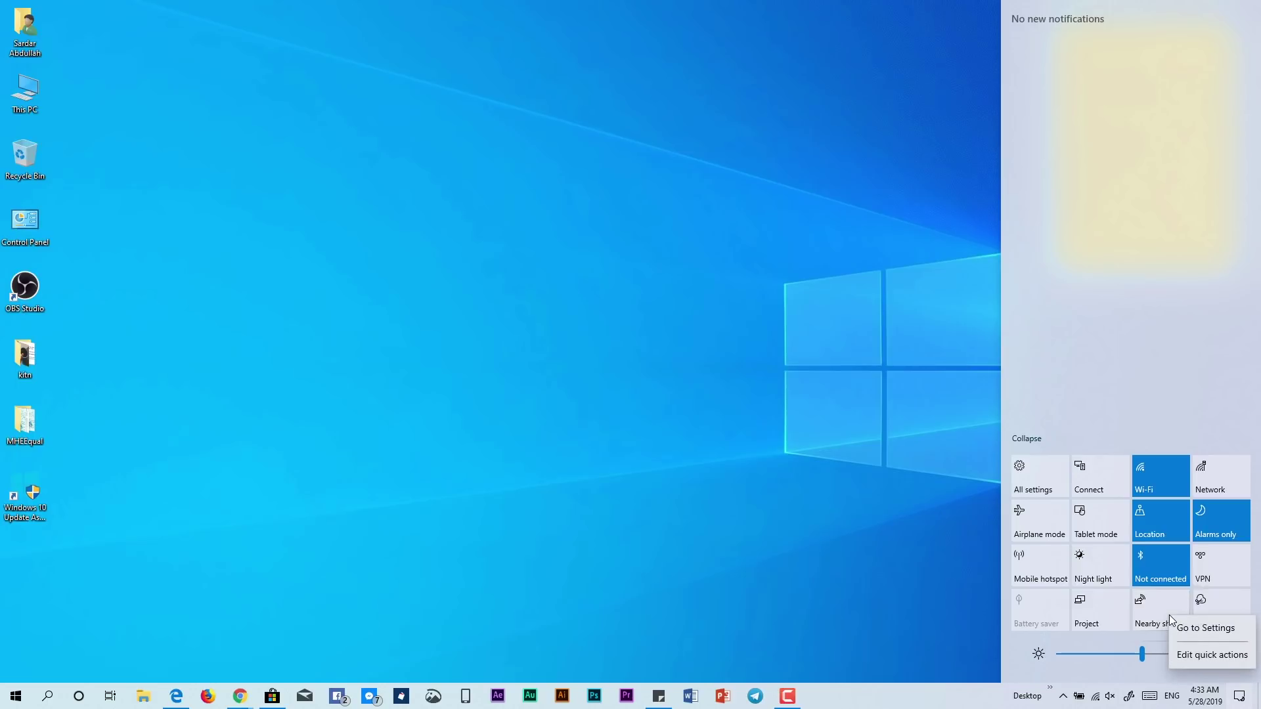
{"action": "left_click", "coordinate": [1196, 656]}
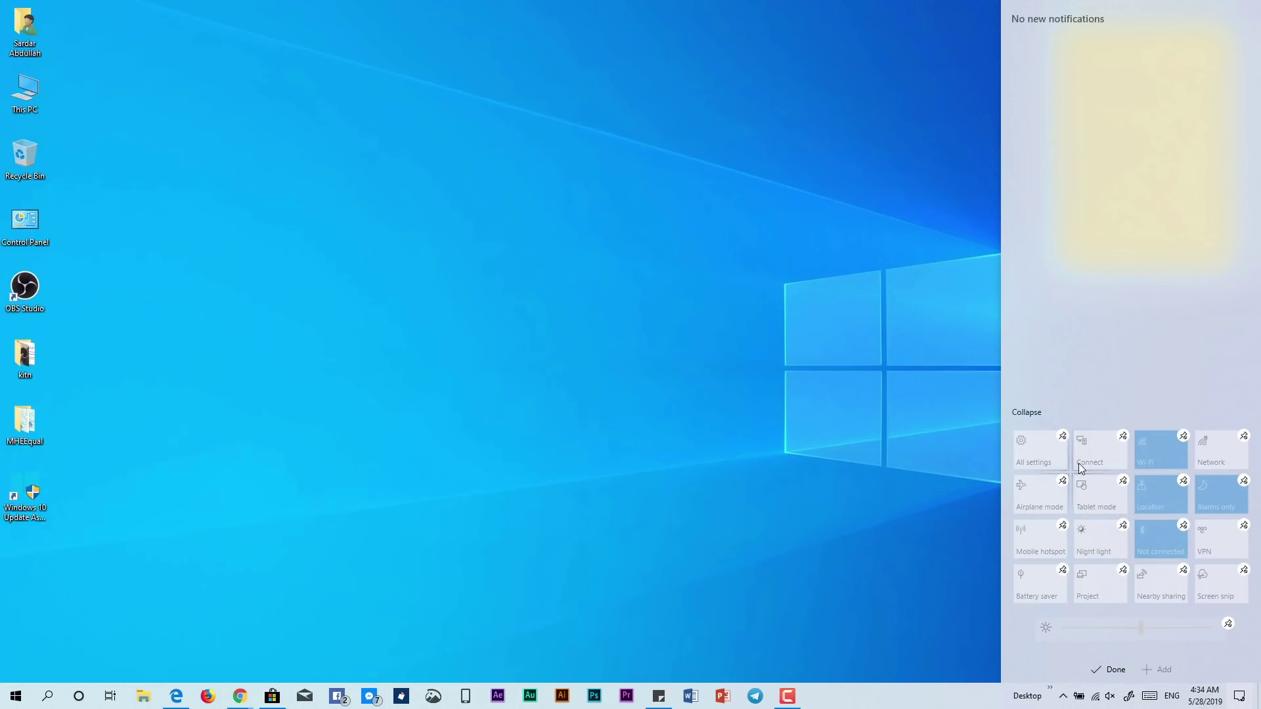
{"action": "left_click_drag", "start_coordinate": [1097, 492], "coordinate": [1121, 506]}
{"action": "left_click", "coordinate": [1095, 677]}
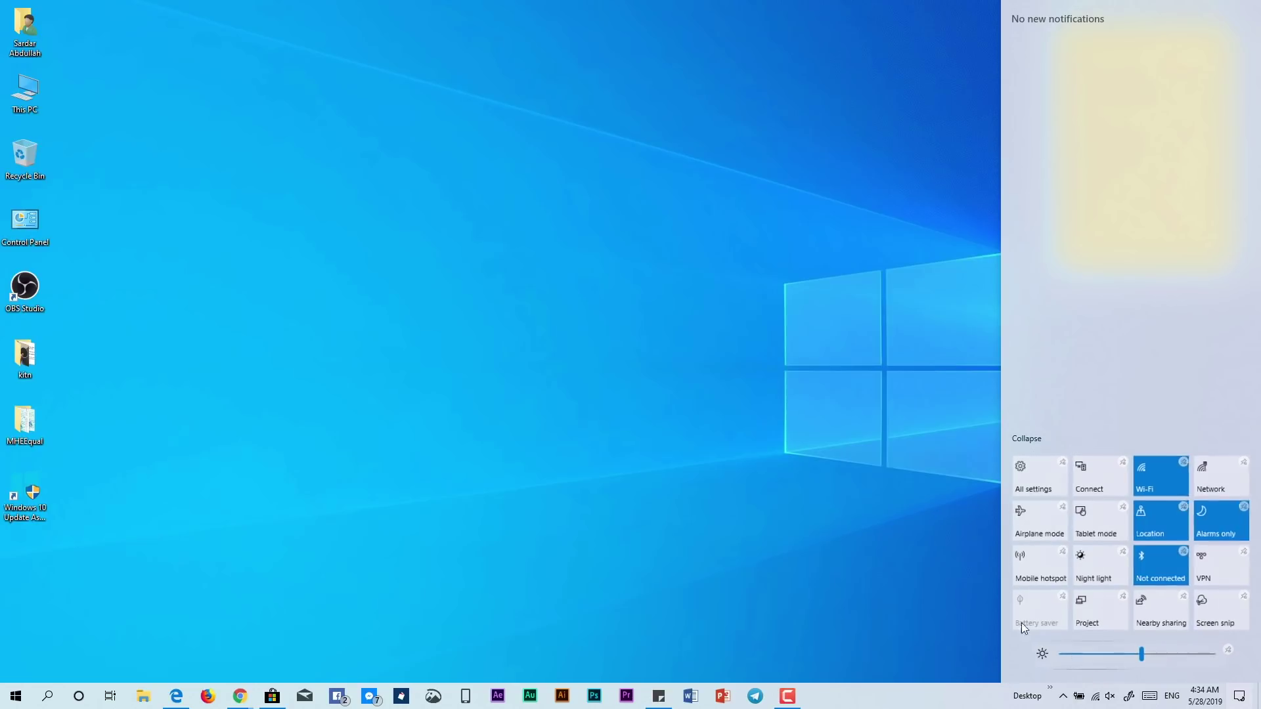
{"action": "left_click", "coordinate": [857, 490]}
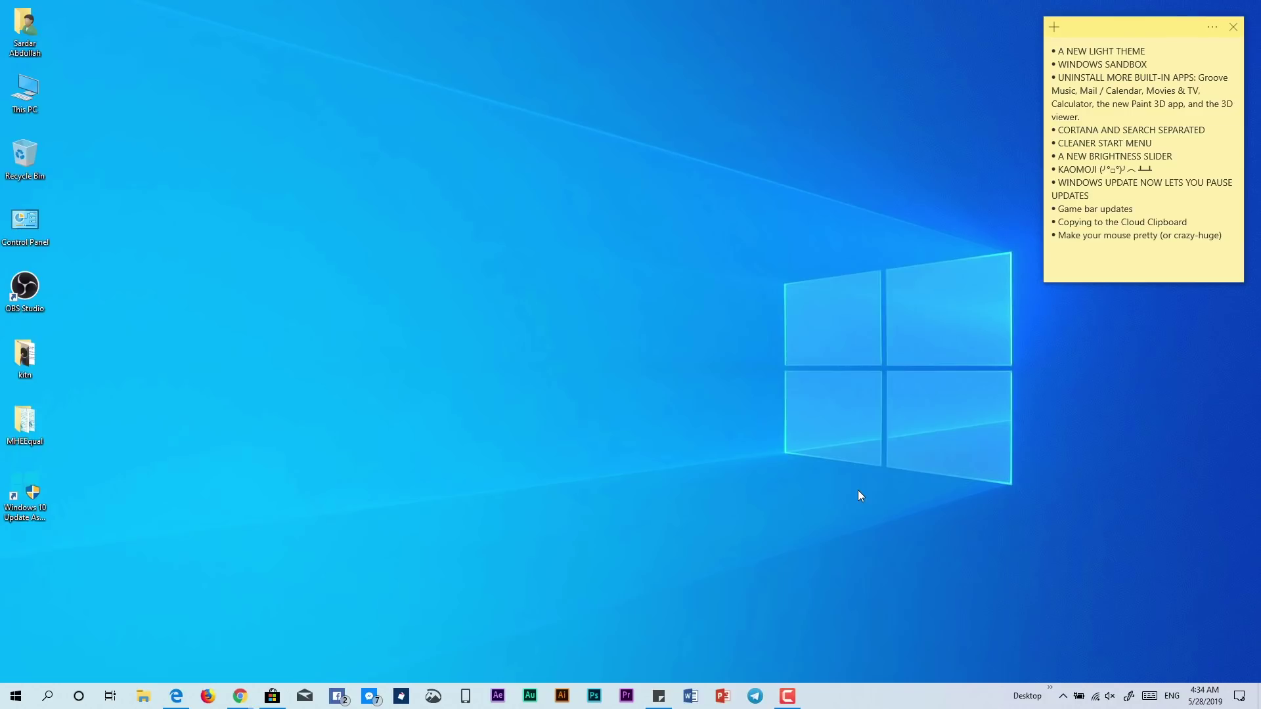
Launch Notepad by searching 'note', move its window up-left, and focus its text area
{"action": "key", "text": "super"}
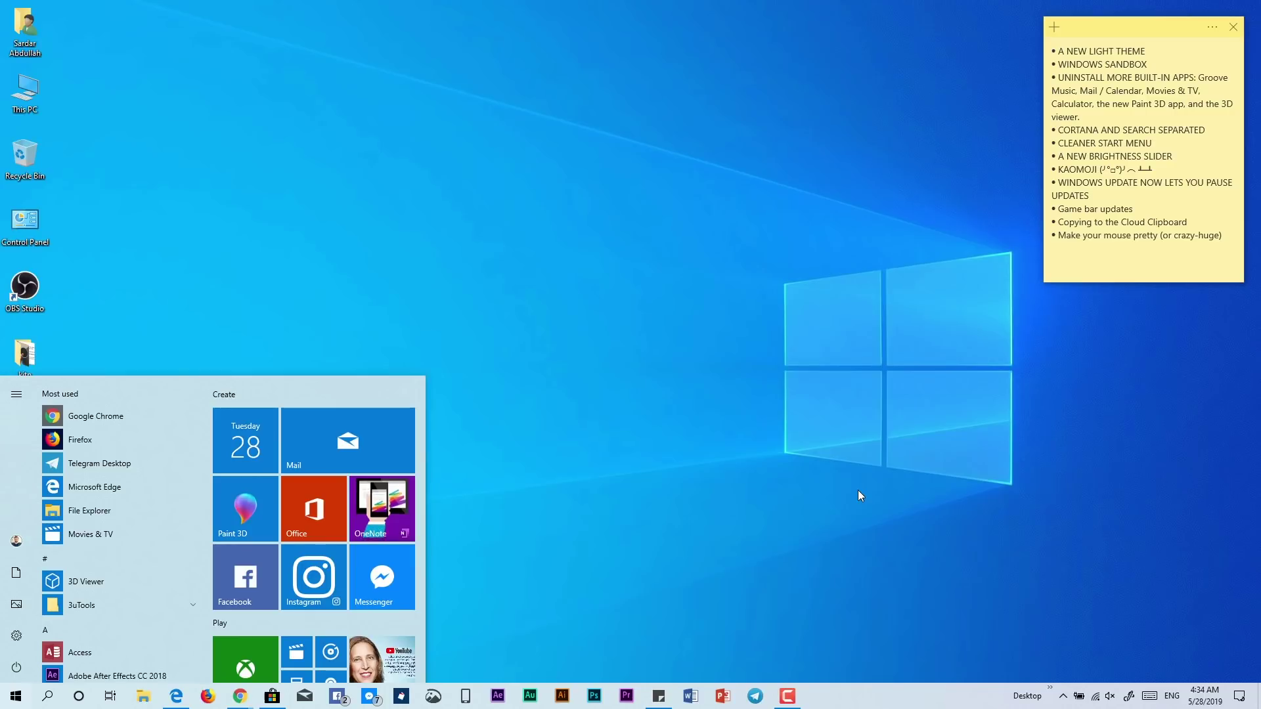
{"action": "type", "text": "note"}
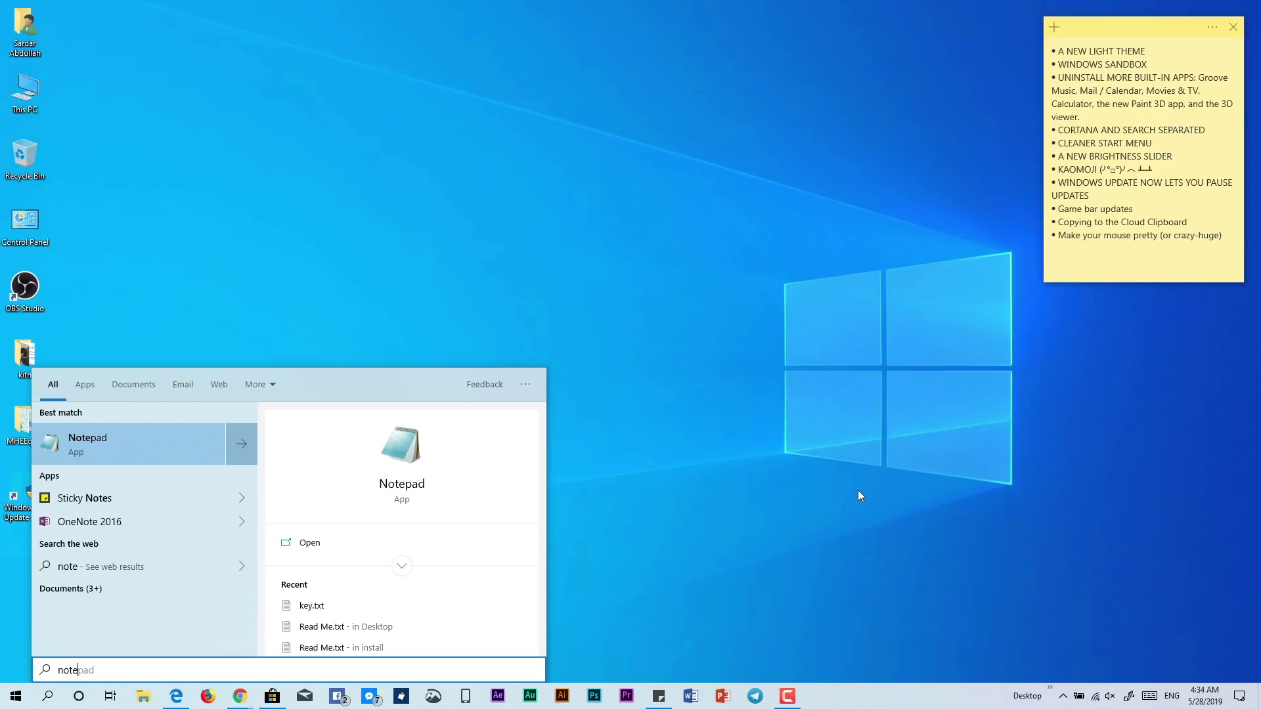
{"action": "key", "text": "Return"}
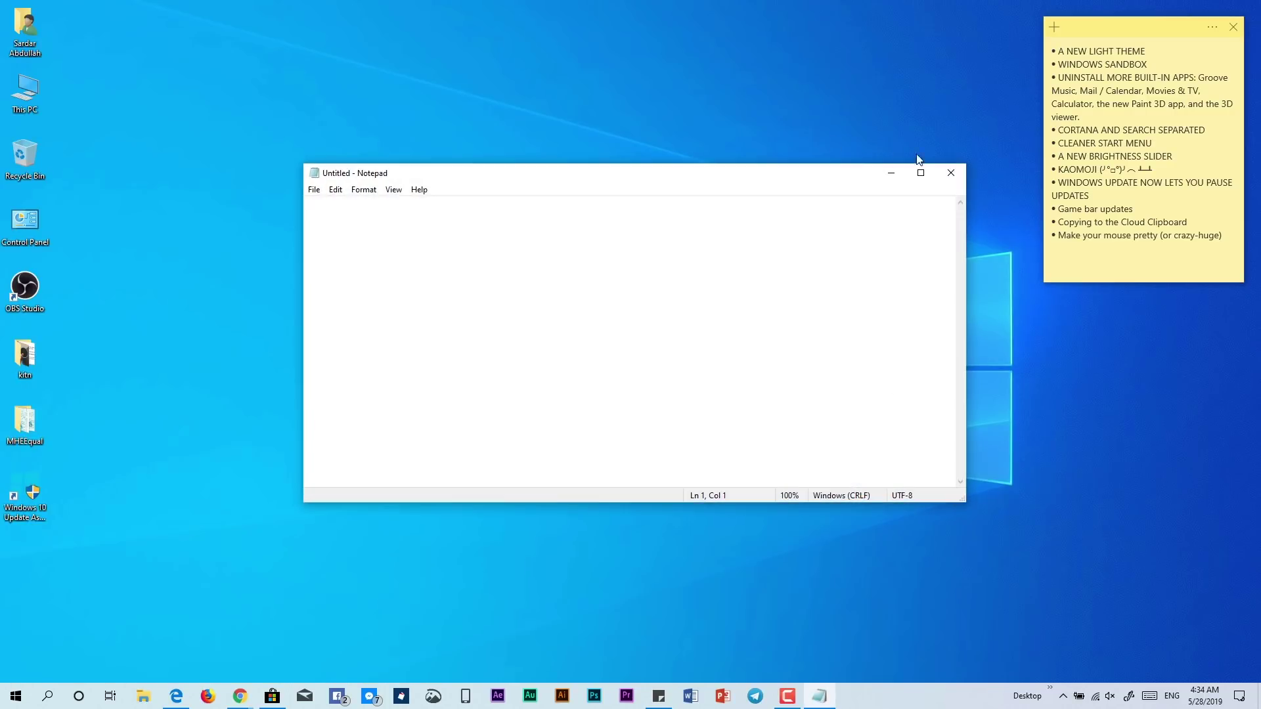
{"action": "left_click_drag", "start_coordinate": [607, 173], "coordinate": [562, 159]}
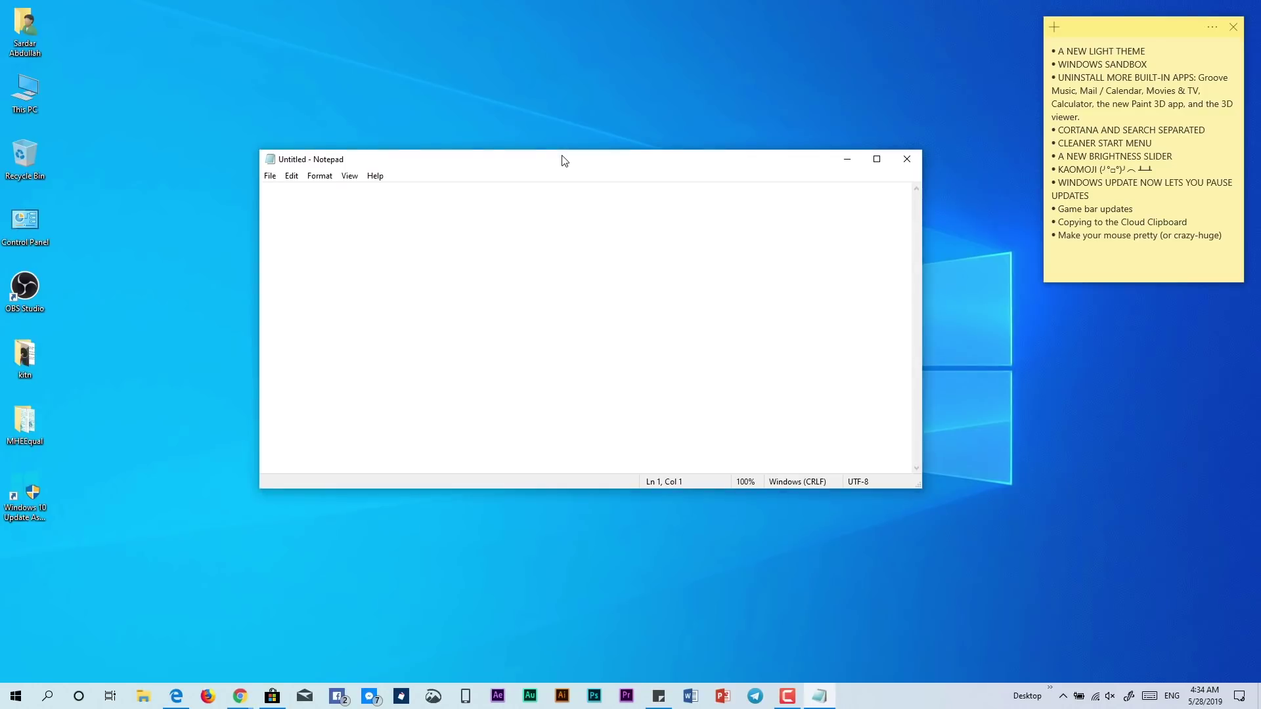
{"action": "left_click", "coordinate": [1161, 168]}
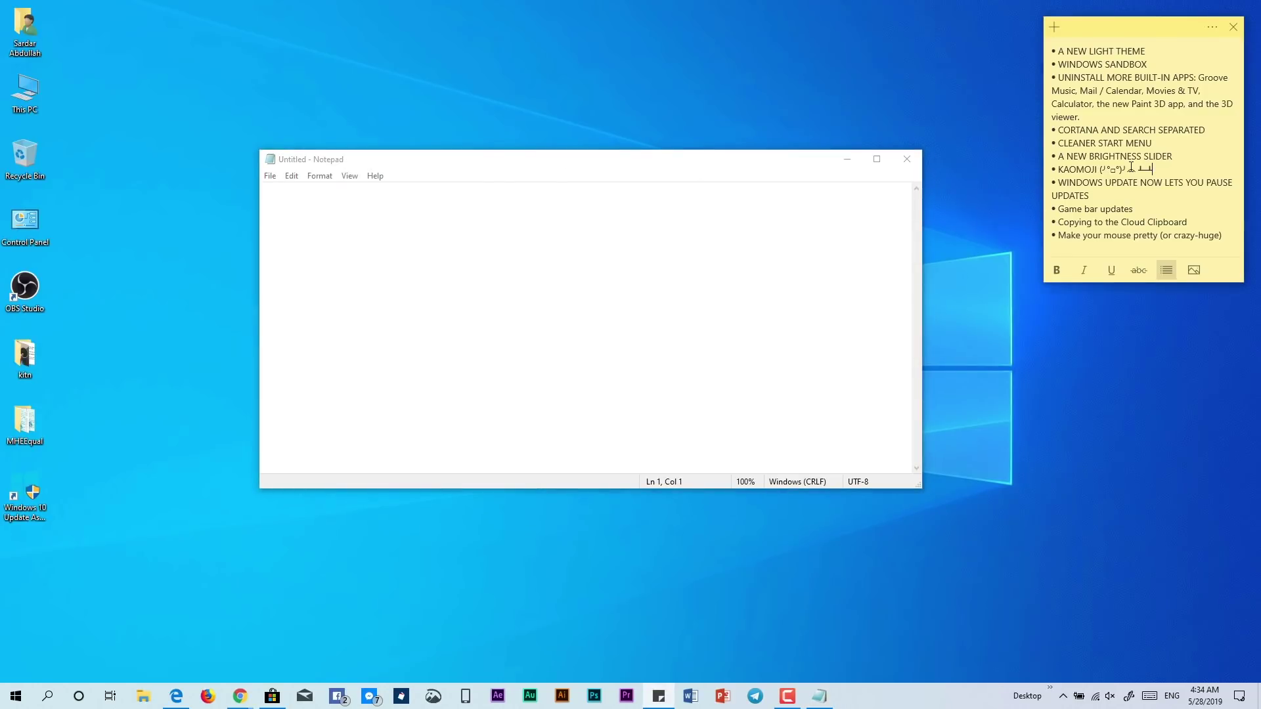
{"action": "left_click", "coordinate": [519, 230]}
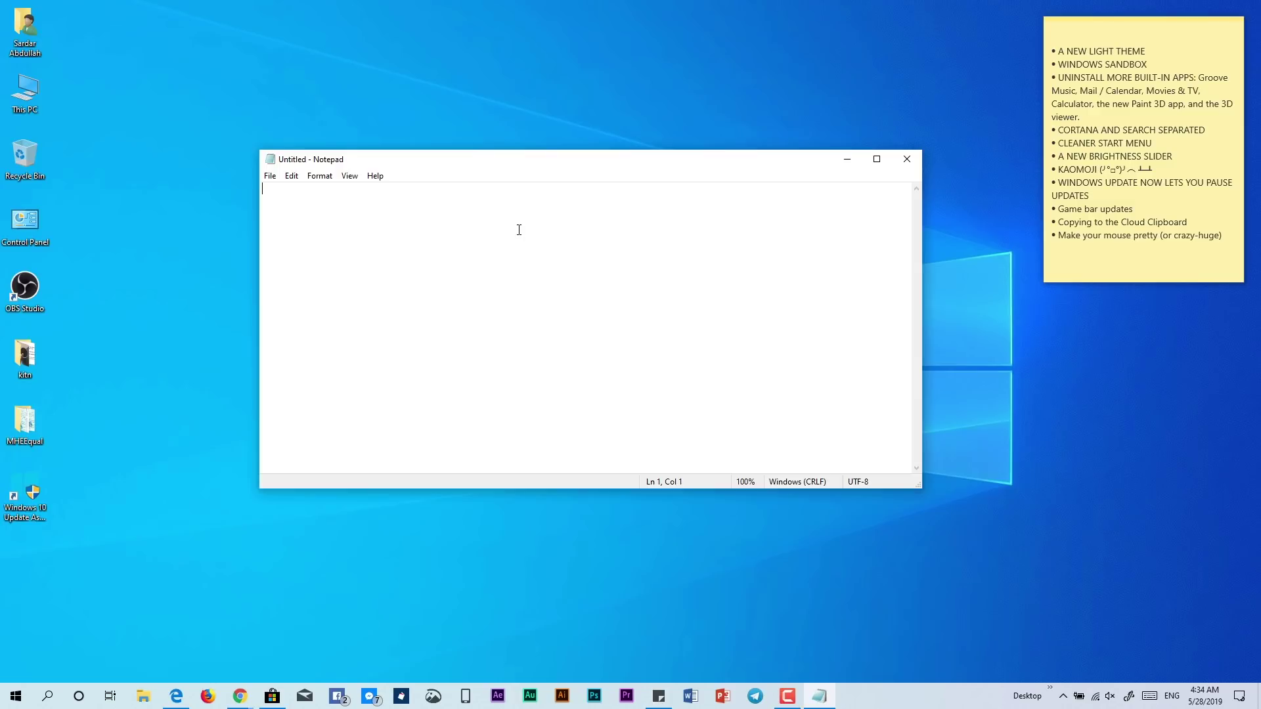
Open the emoji panel with Win+. and show the Kaomoji =) set
{"action": "key", "text": "super"}
{"action": "key", "text": "super"}
{"action": "key", "text": "super+period"}
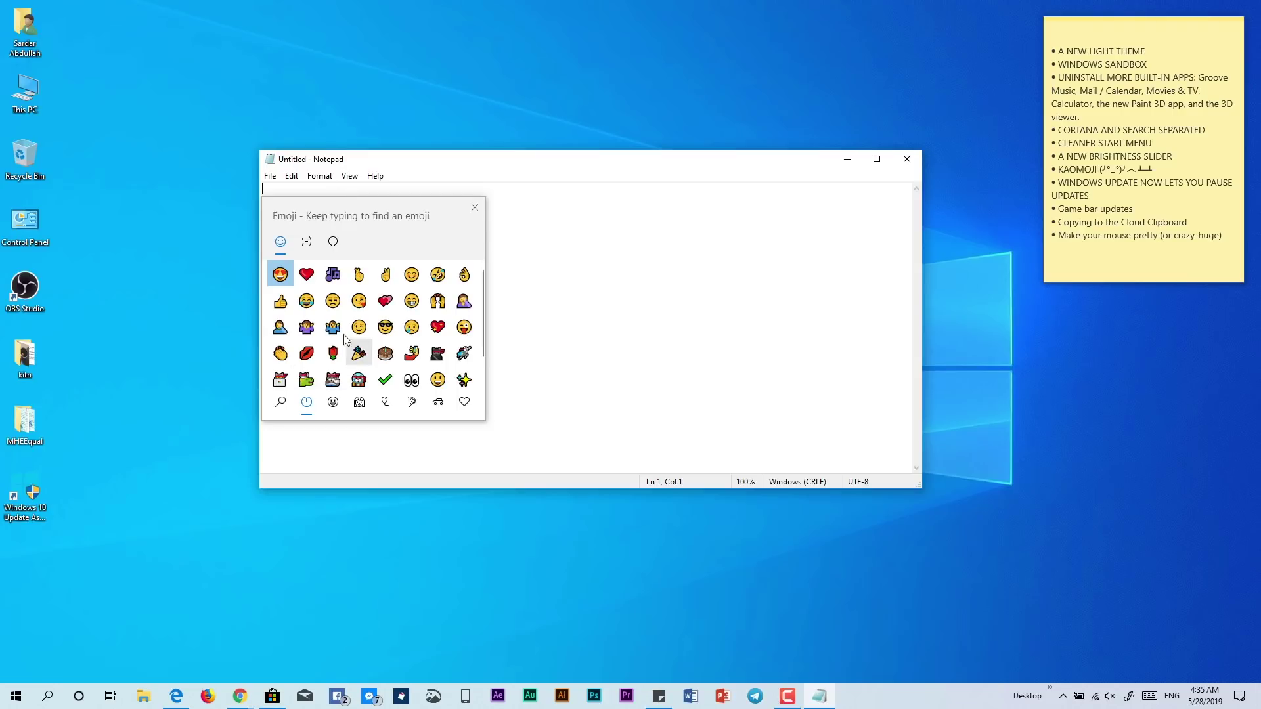
{"action": "left_click", "coordinate": [307, 245]}
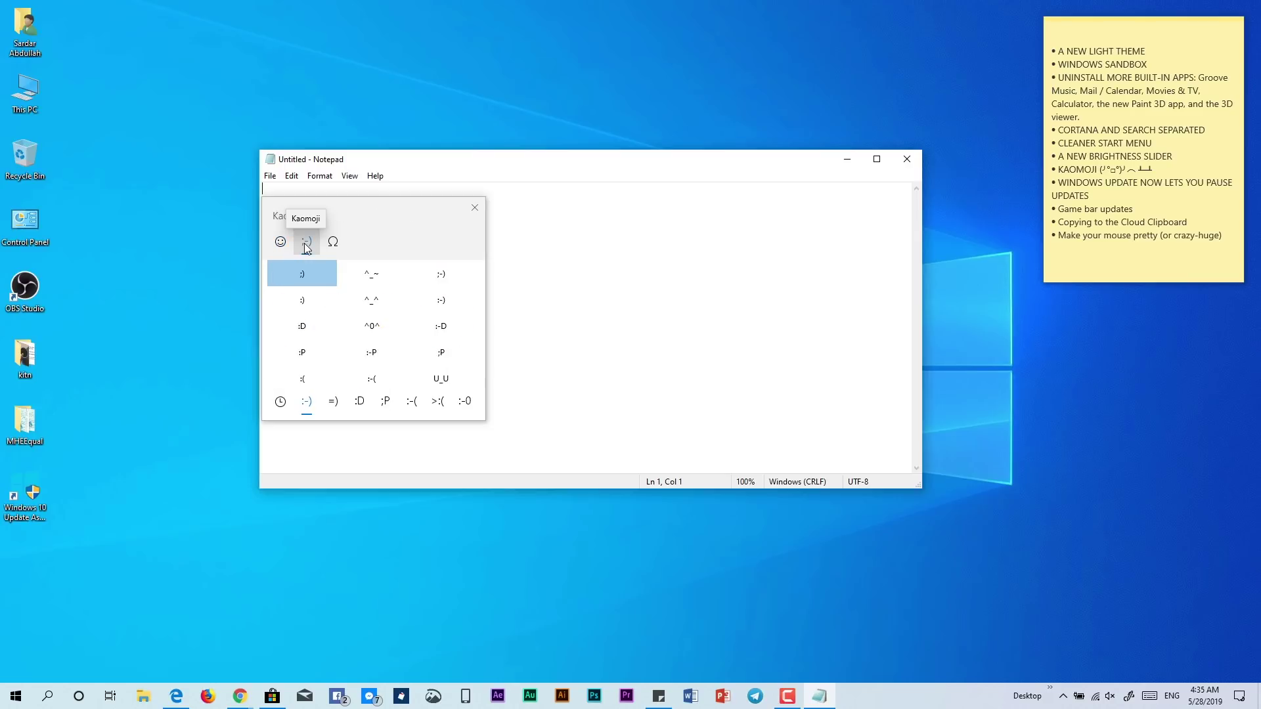
{"action": "left_click", "coordinate": [333, 401]}
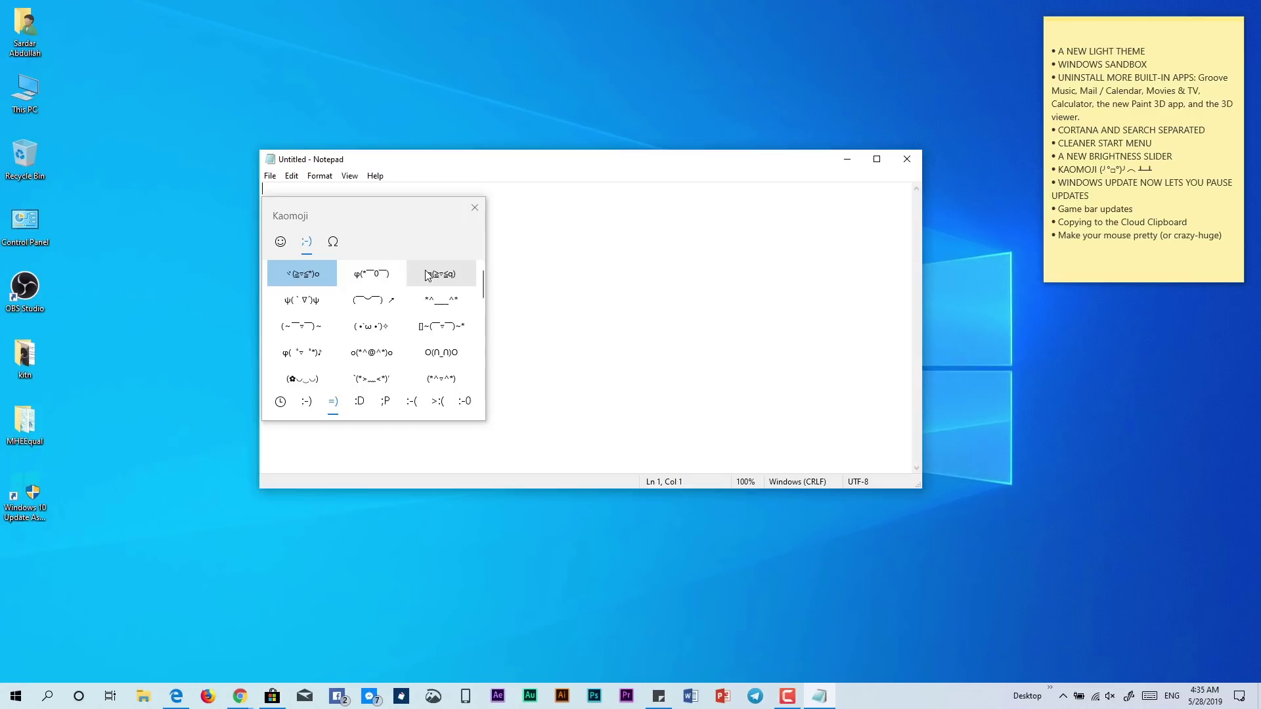
{"action": "scroll", "coordinate": [420, 328], "scroll_direction": "down", "scroll_amount": 3}
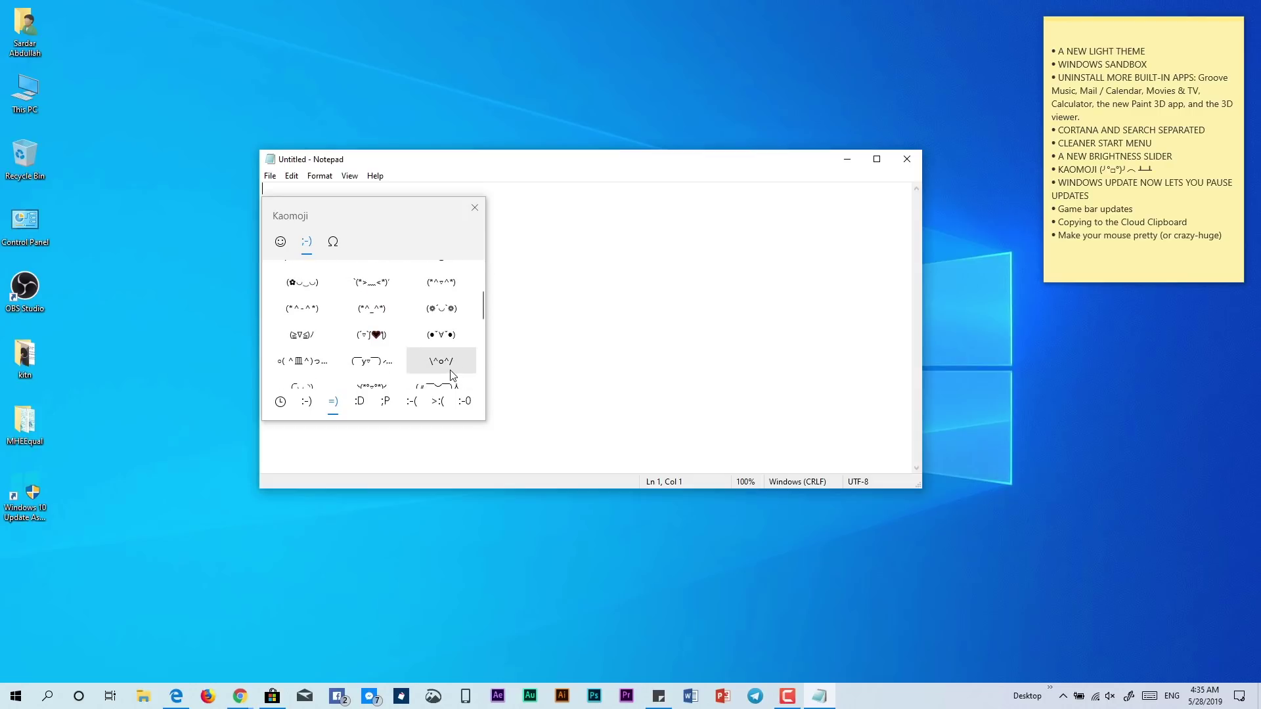
Insert six kaomoji including O(∩_∩)O, o(*^@^*)o and (*^_^*), then select the line
{"action": "left_click", "coordinate": [452, 372]}
{"action": "left_click", "coordinate": [441, 334]}
{"action": "left_click", "coordinate": [441, 308]}
{"action": "left_click", "coordinate": [441, 261]}
{"action": "left_click", "coordinate": [361, 271]}
{"action": "left_click", "coordinate": [372, 326]}
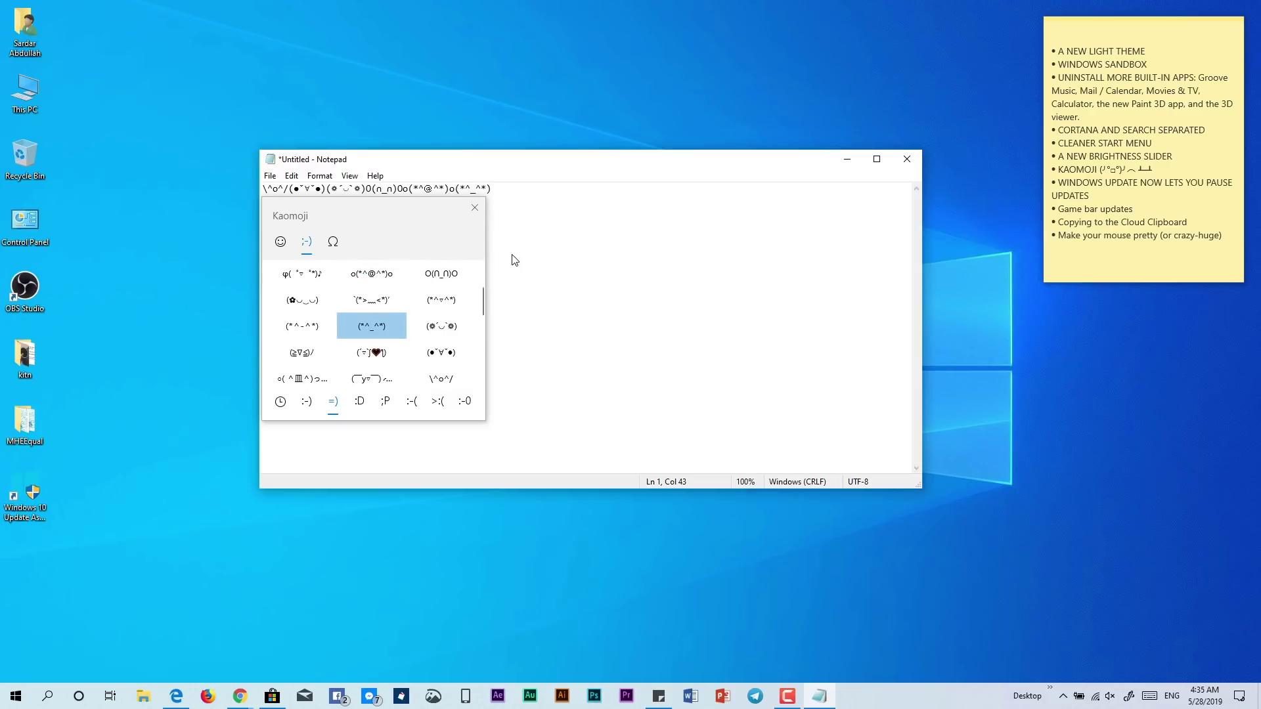
{"action": "left_click", "coordinate": [474, 207]}
{"action": "left_click_drag", "start_coordinate": [524, 191], "coordinate": [249, 180]}
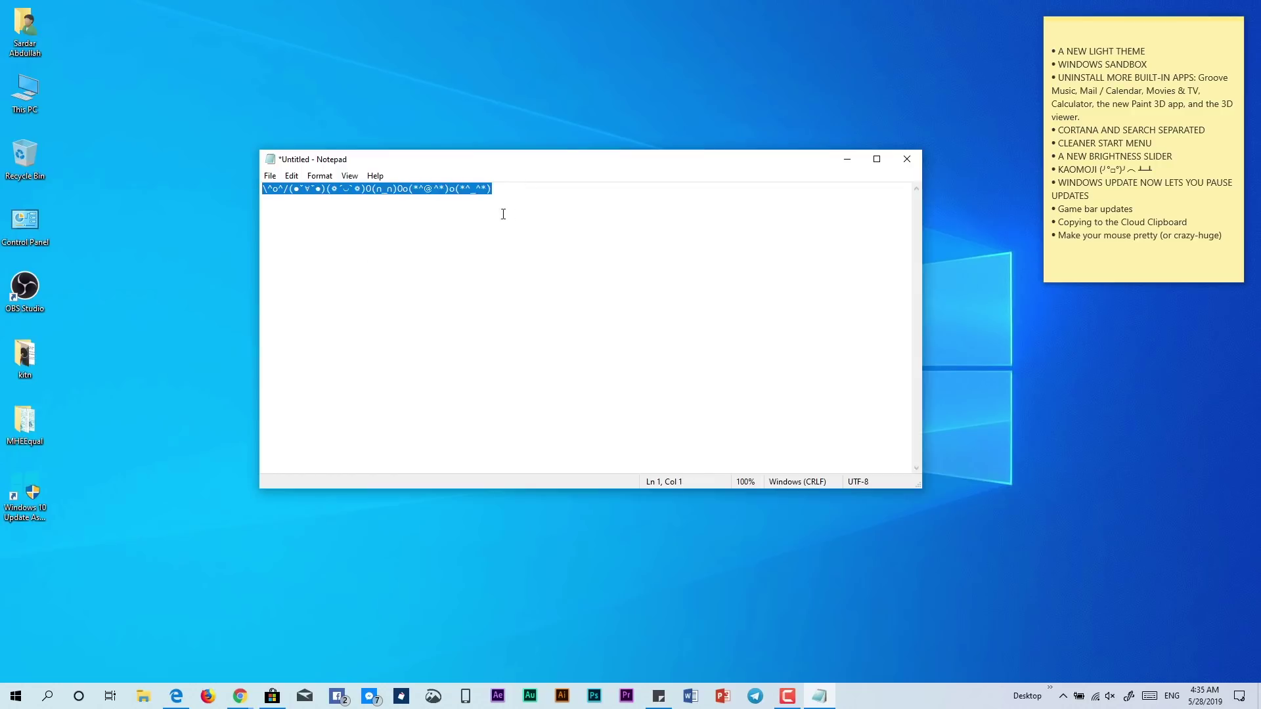
Put the caret at the line's end and open the touch keyboard, moved lower
{"action": "left_click", "coordinate": [529, 209]}
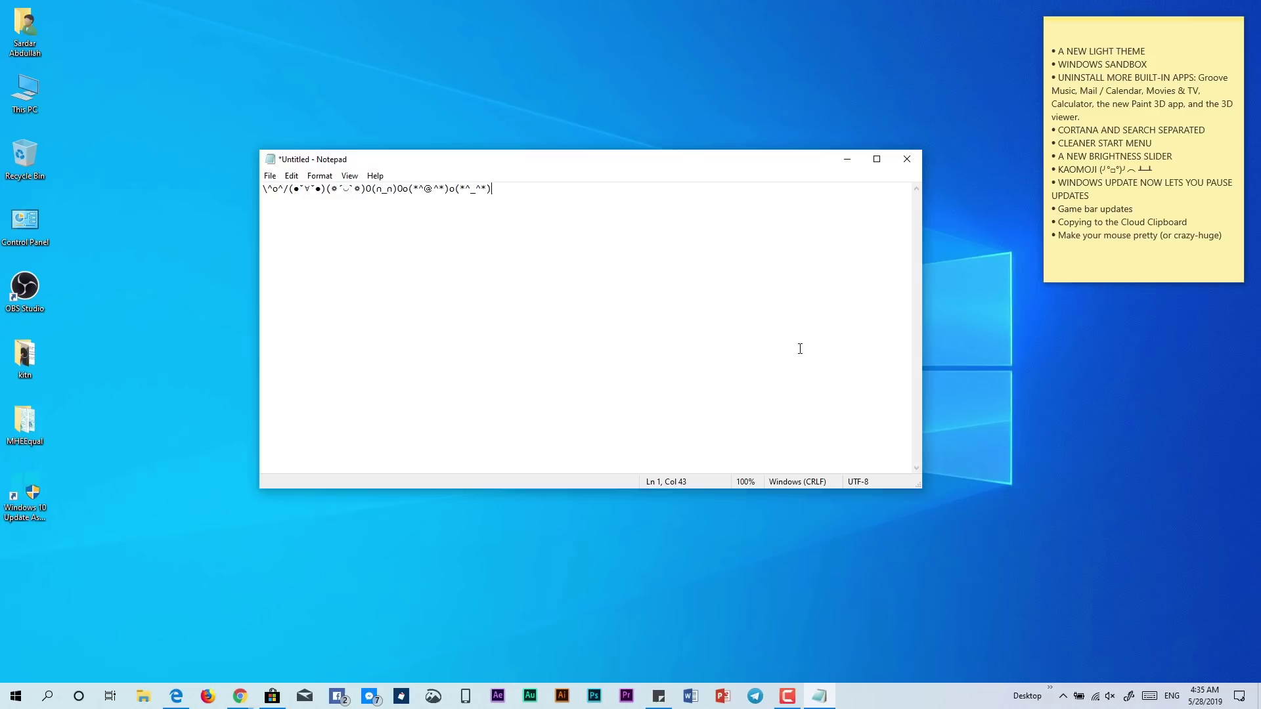
{"action": "left_click", "coordinate": [1149, 695]}
{"action": "left_click_drag", "start_coordinate": [581, 256], "coordinate": [589, 334]}
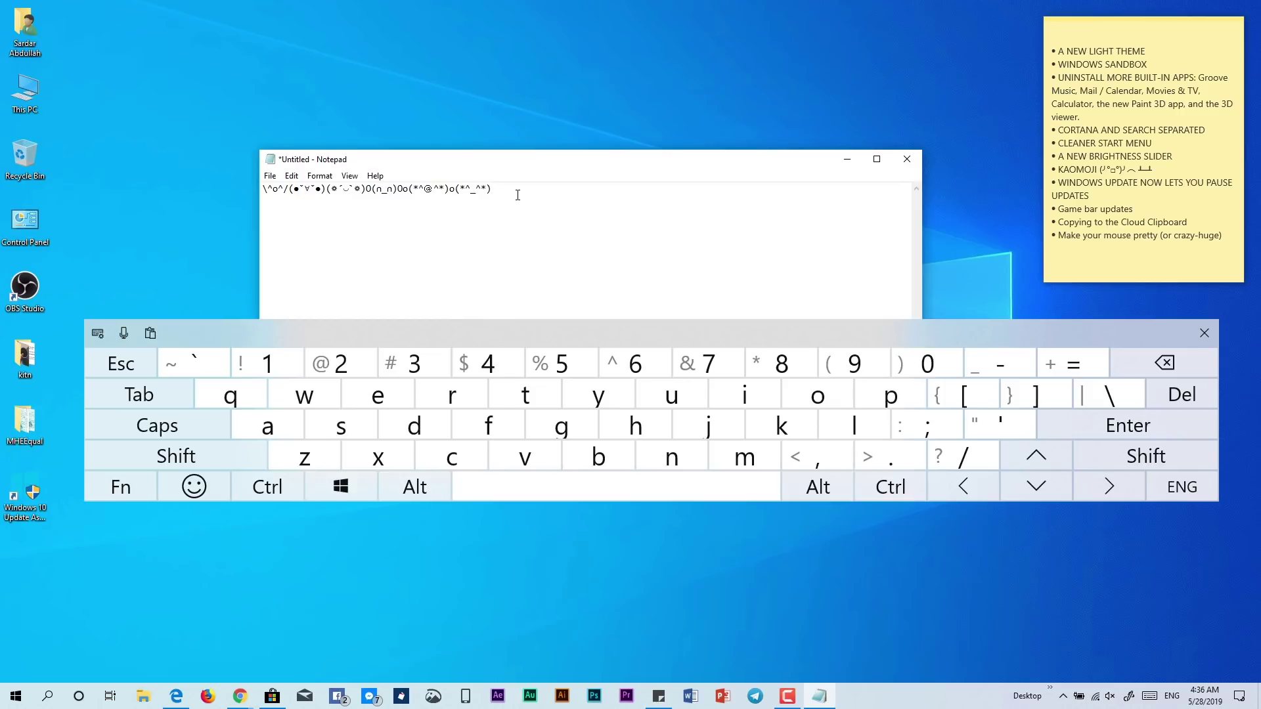
Open the emoji panel via touch-keyboard Win+., browse categories to Transport, then close it
{"action": "left_click", "coordinate": [344, 495]}
{"action": "left_click", "coordinate": [891, 460]}
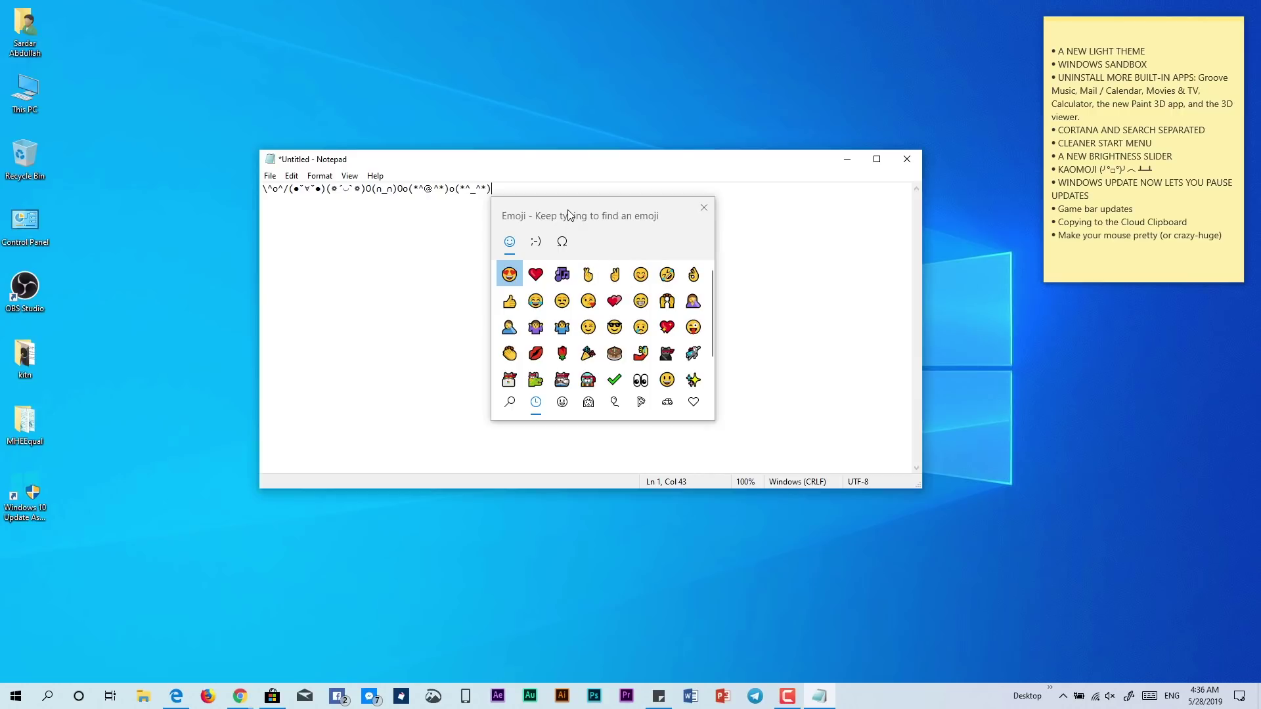
{"action": "scroll", "coordinate": [591, 329], "scroll_direction": "down", "scroll_amount": 2}
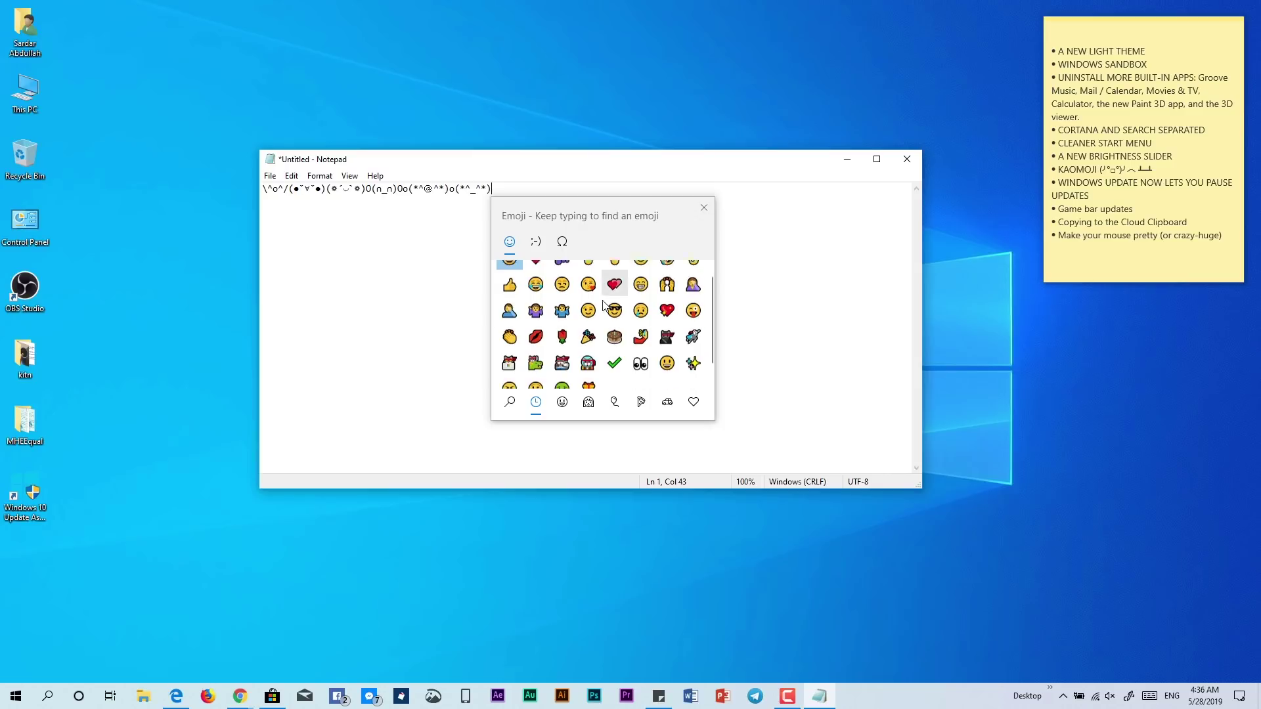
{"action": "left_click", "coordinate": [562, 401]}
{"action": "left_click", "coordinate": [586, 403]}
{"action": "left_click", "coordinate": [615, 402]}
{"action": "left_click", "coordinate": [641, 402]}
{"action": "left_click", "coordinate": [667, 402]}
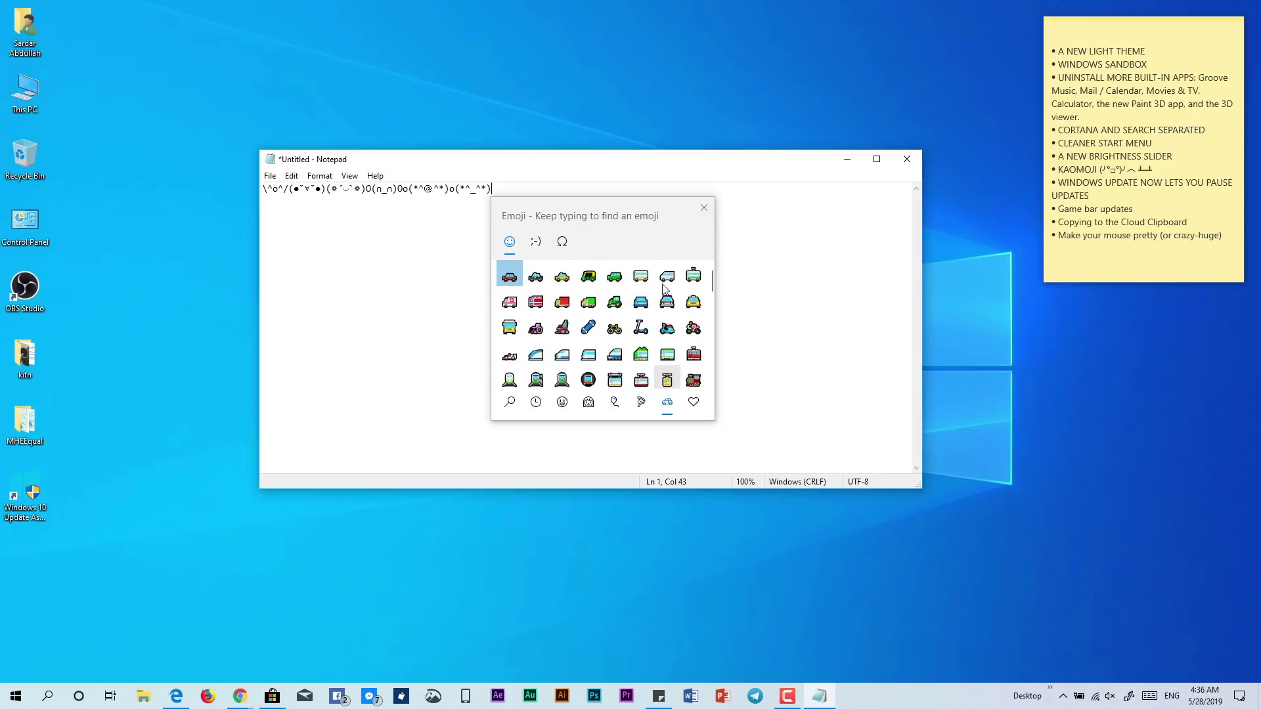
{"action": "left_click", "coordinate": [703, 208]}
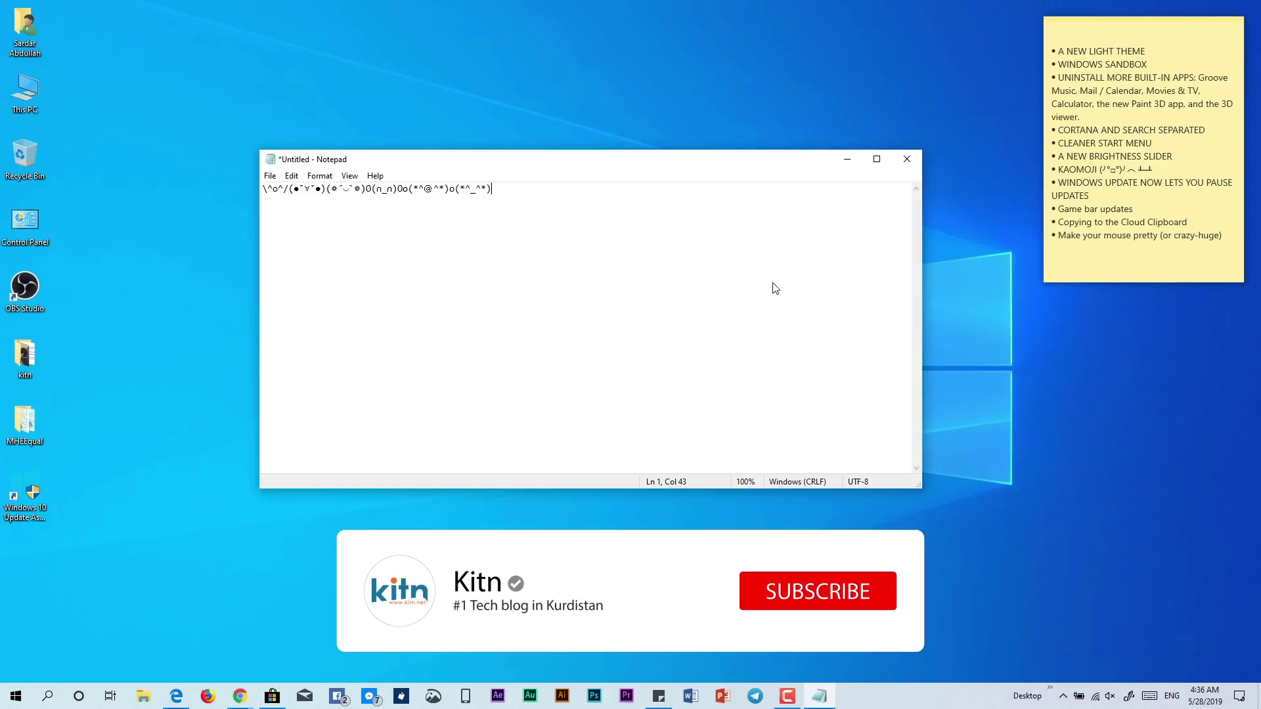
Open Settings from the Action Center and go to Update & Security's advanced options
{"action": "left_click", "coordinate": [1247, 704]}
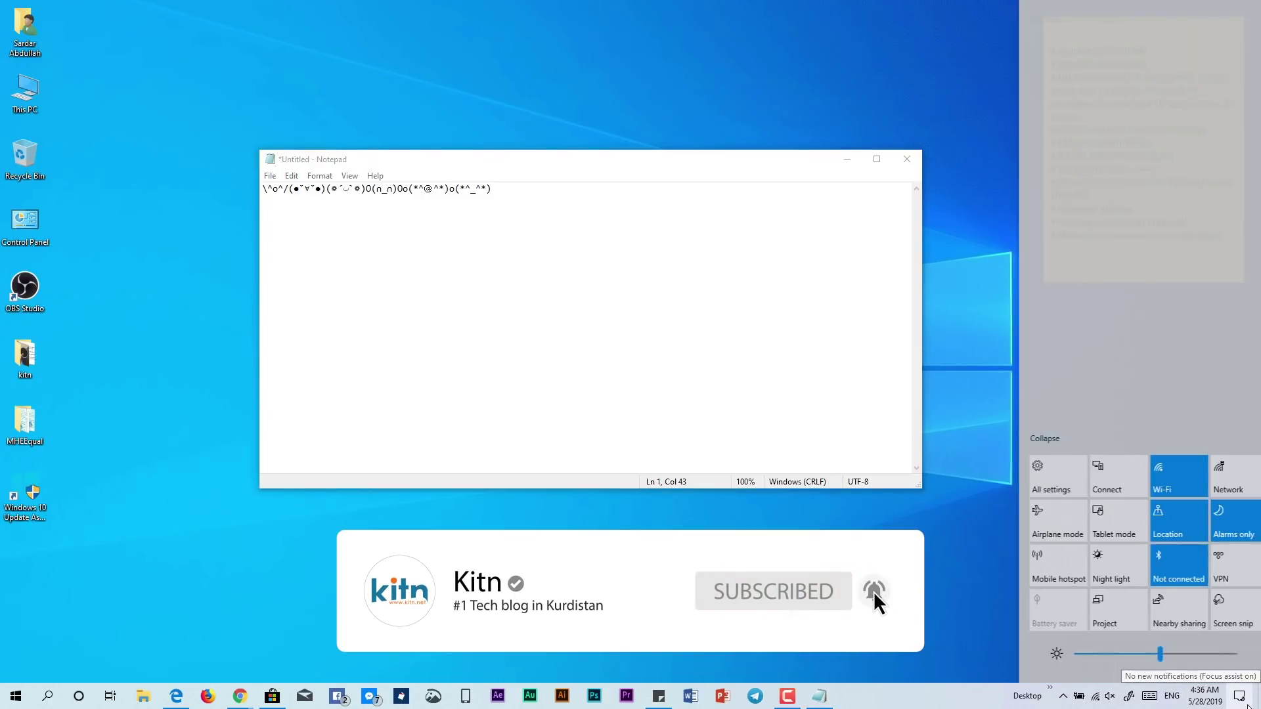
{"action": "left_click", "coordinate": [1029, 479]}
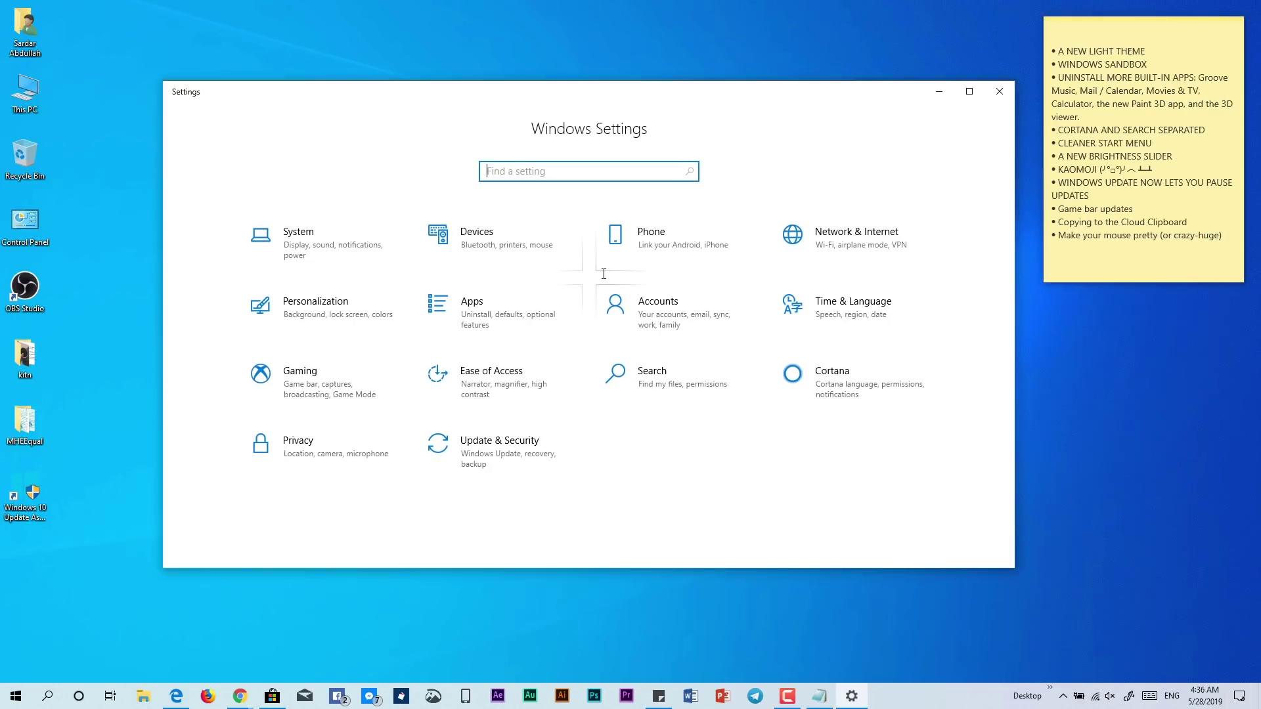
{"action": "left_click", "coordinate": [482, 451]}
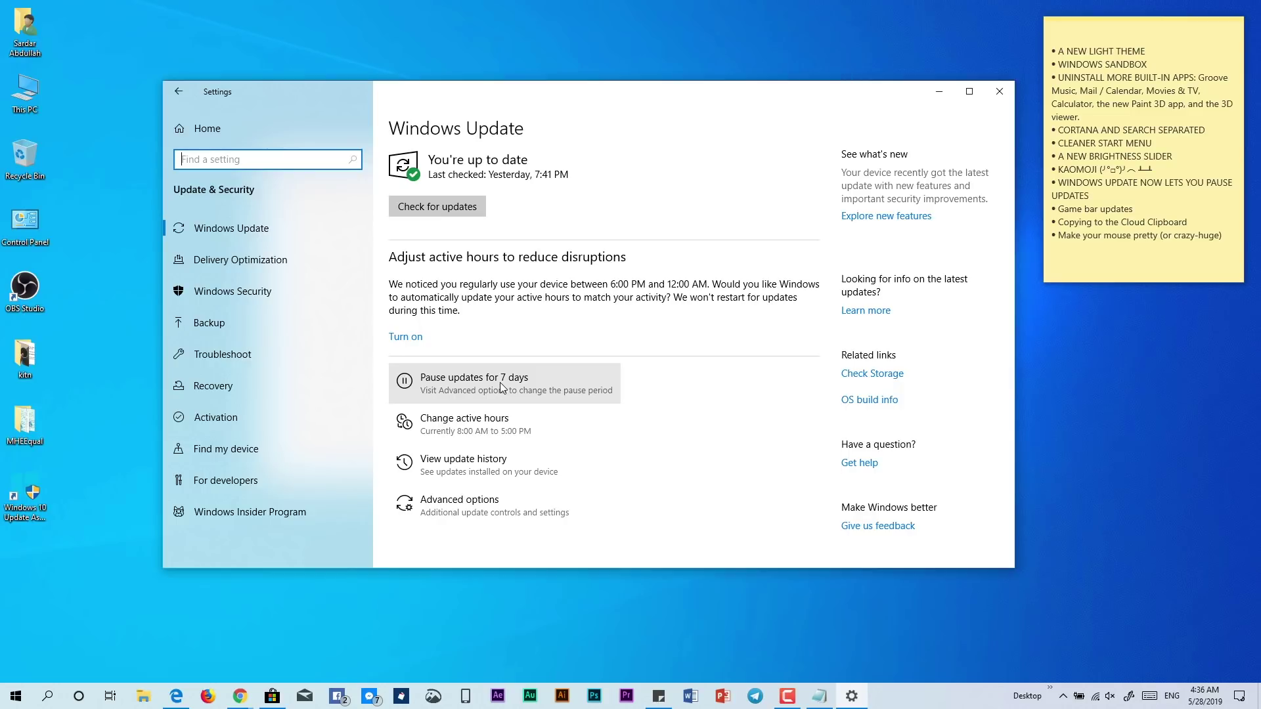
{"action": "left_click", "coordinate": [445, 511]}
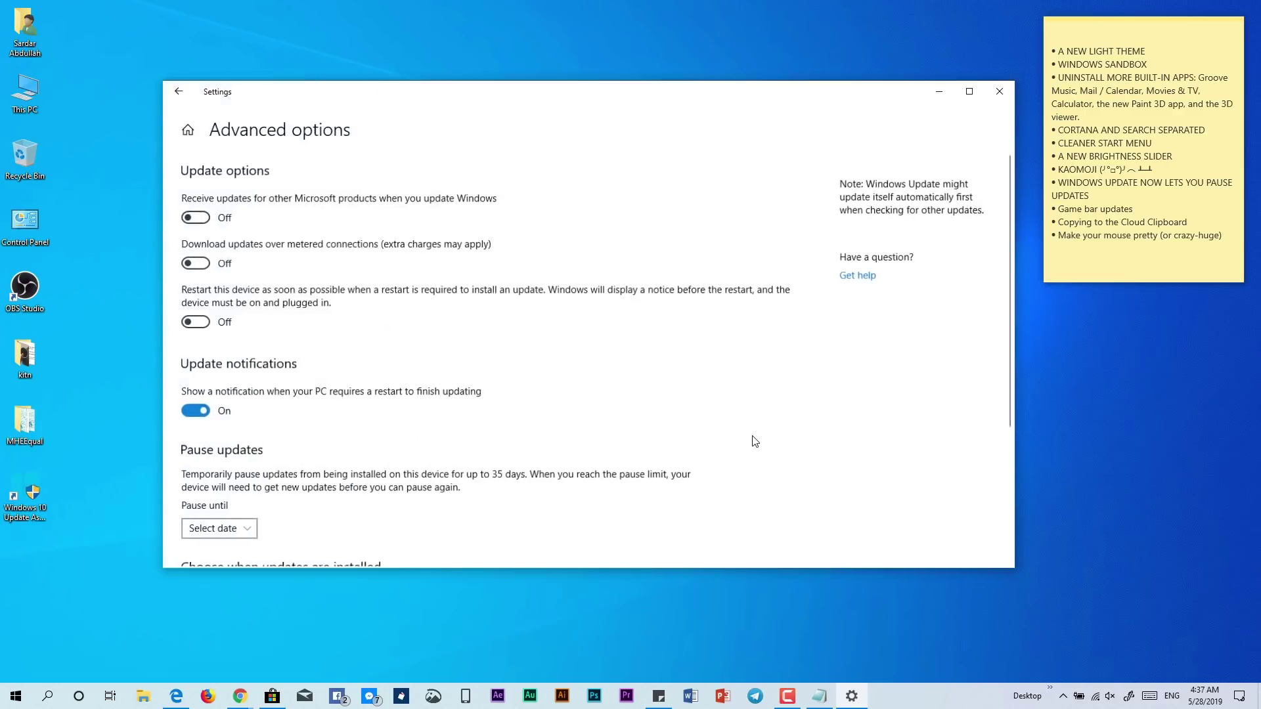
Review the pause-until dates without choosing one, then return to Windows Update
{"action": "scroll", "coordinate": [450, 403], "scroll_direction": "down", "scroll_amount": 3}
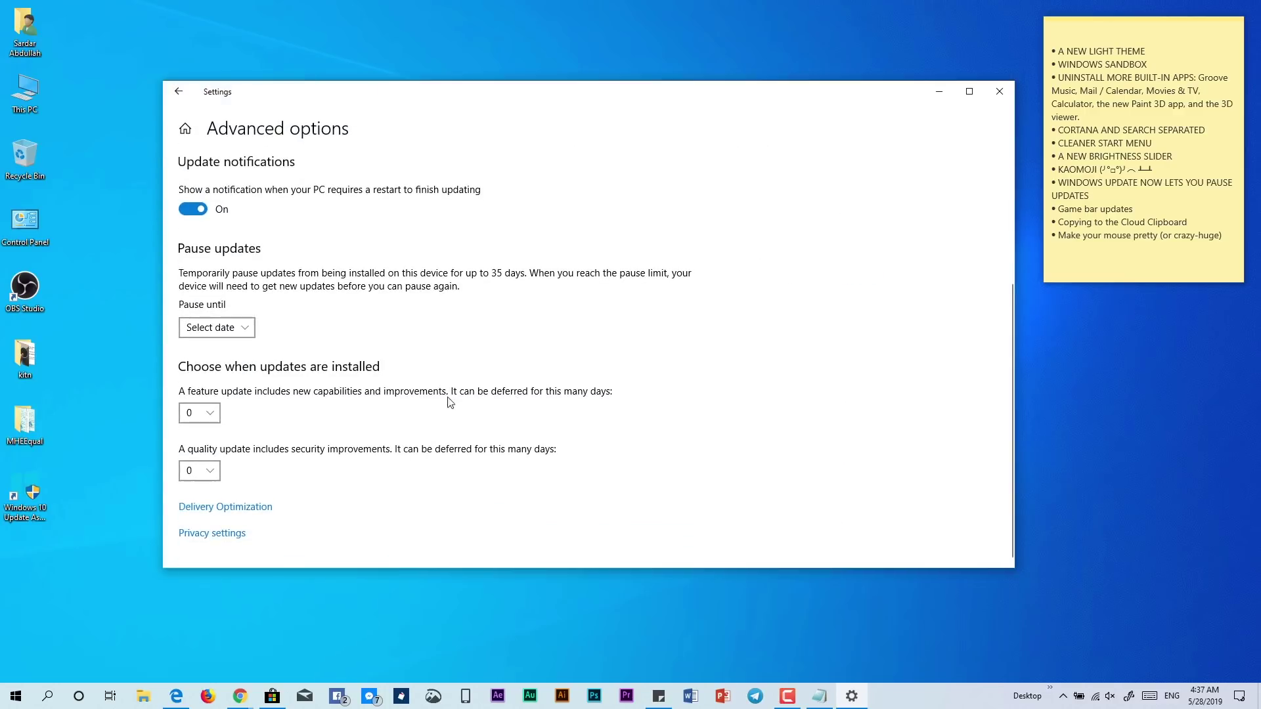
{"action": "left_click", "coordinate": [238, 333]}
{"action": "scroll", "coordinate": [260, 483], "scroll_direction": "down", "scroll_amount": 8}
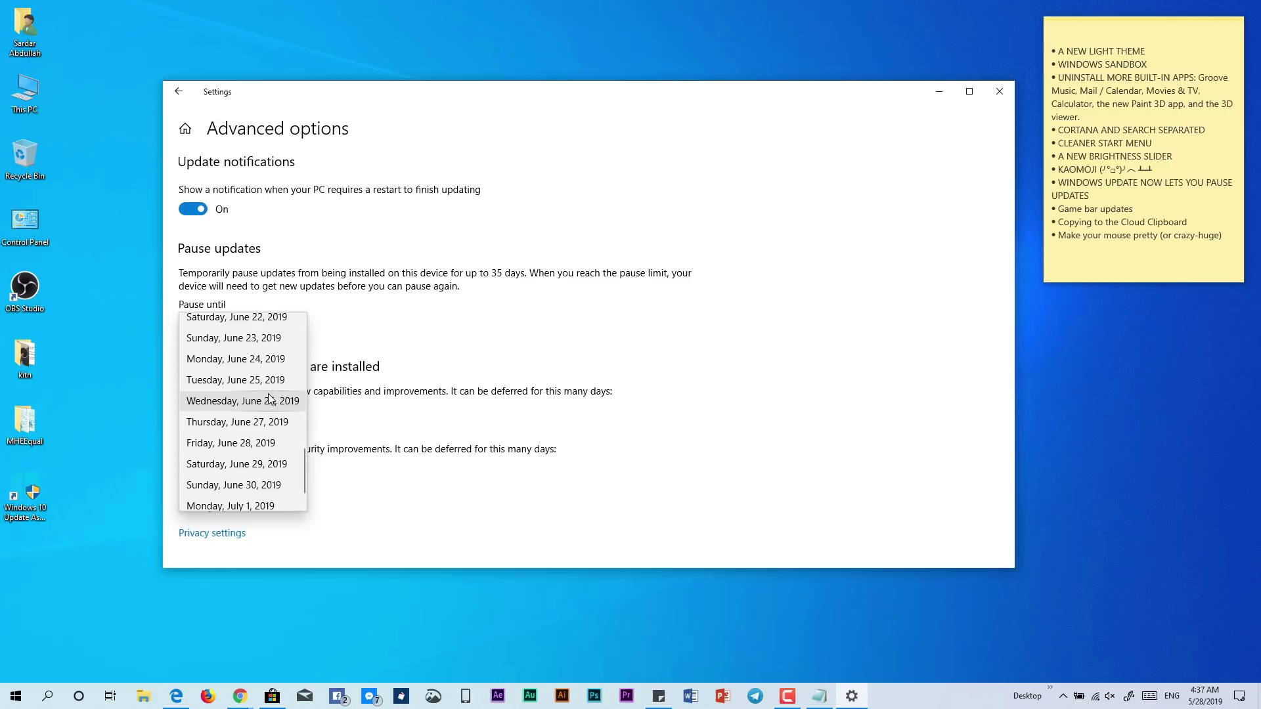
{"action": "left_click", "coordinate": [413, 342]}
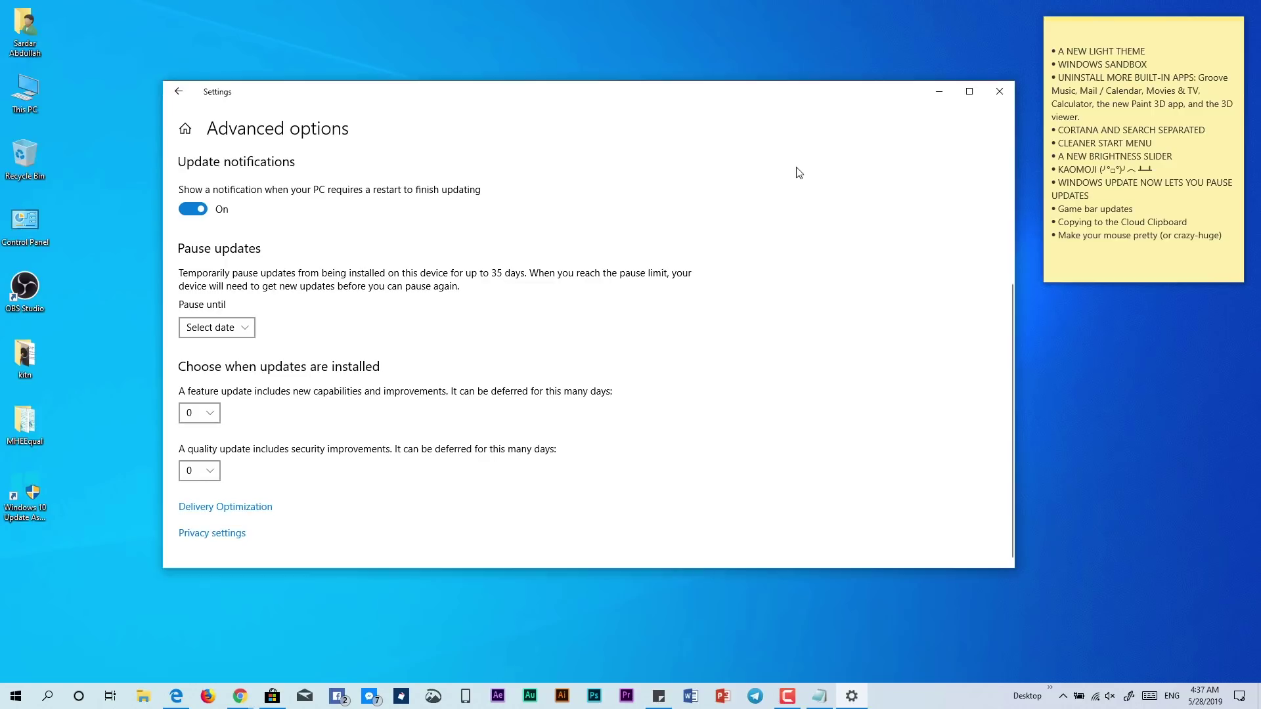
{"action": "left_click", "coordinate": [178, 91]}
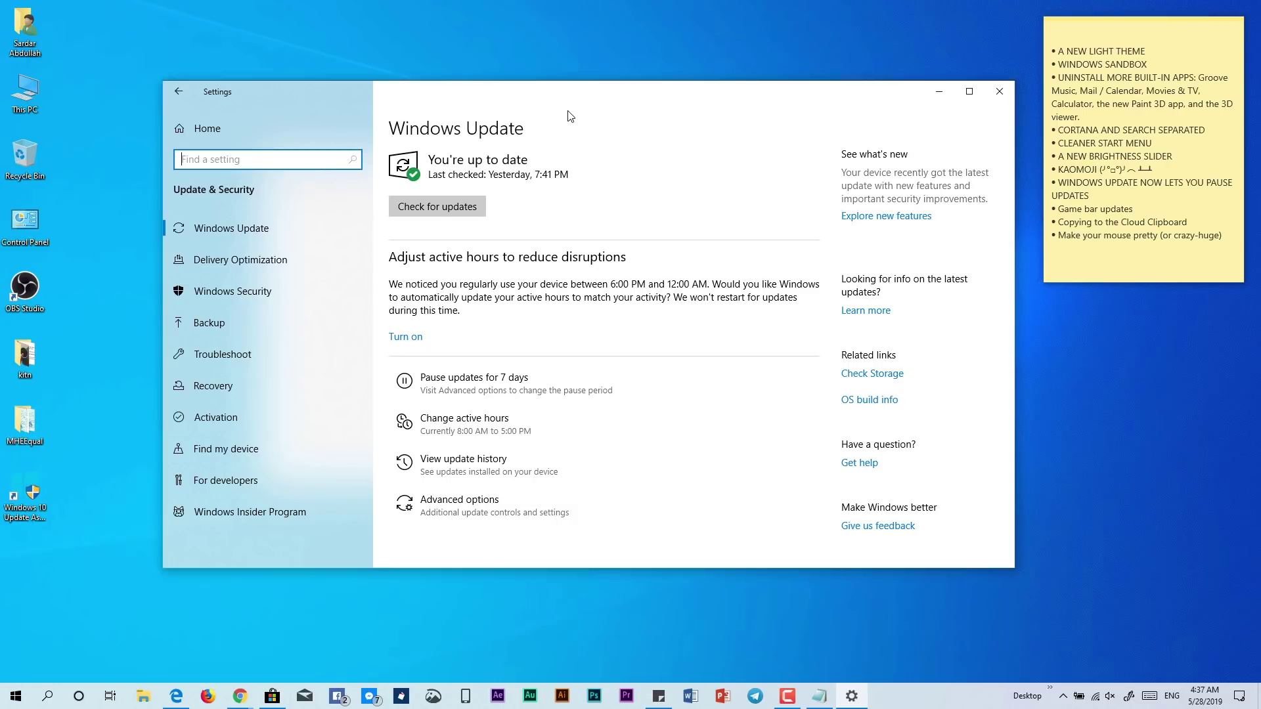
Go to Gaming settings, open Game bar with Win+G, and view then close the Captures gallery
{"action": "left_click", "coordinate": [219, 123]}
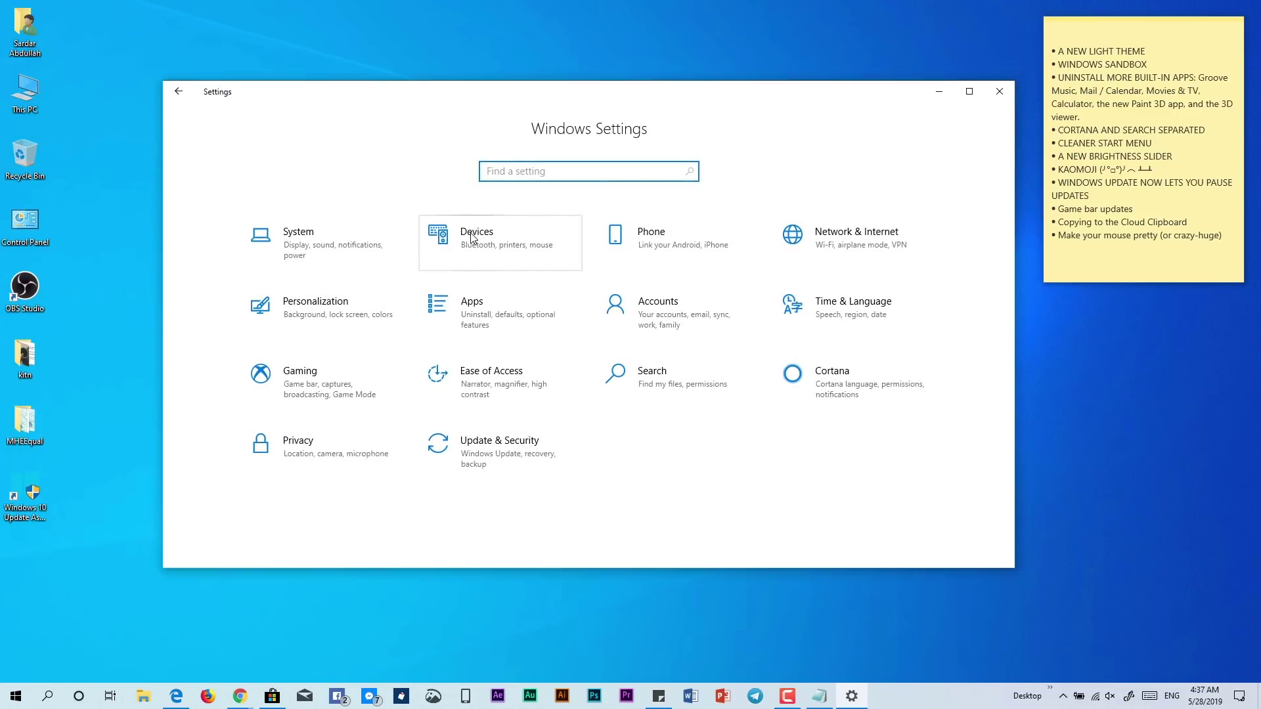
{"action": "left_click", "coordinate": [260, 377]}
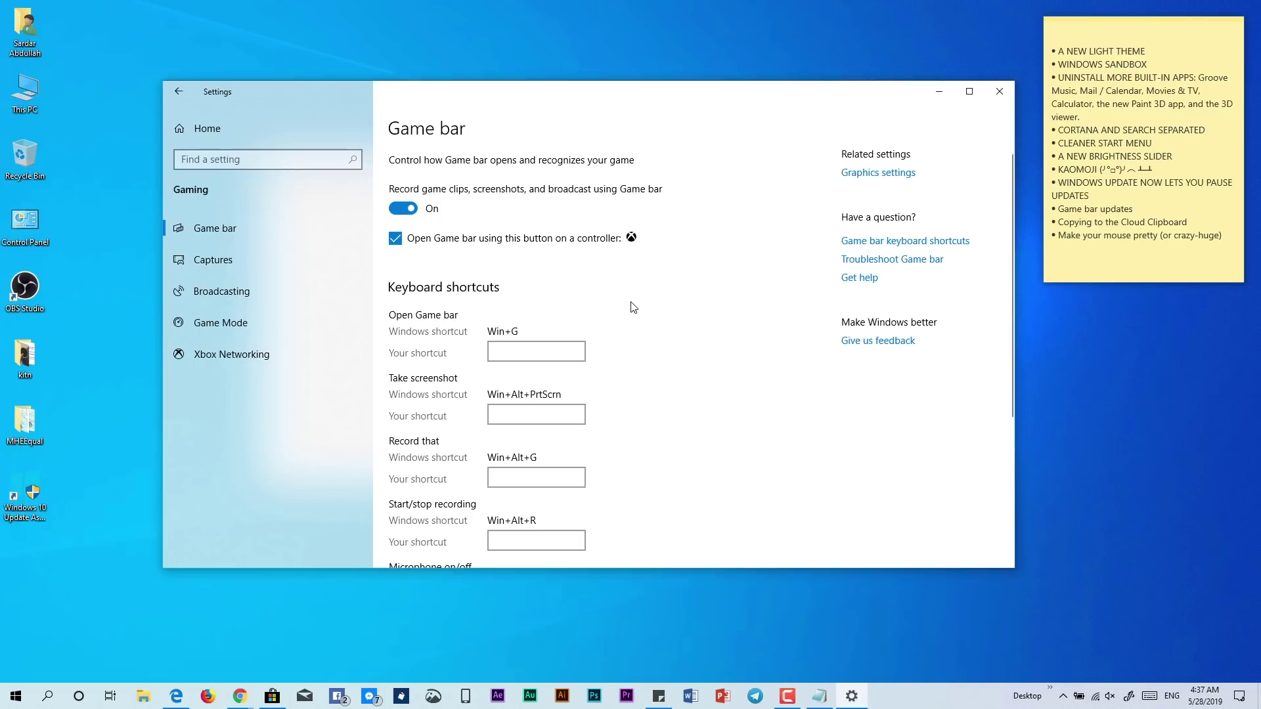
{"action": "key", "text": "super+g"}
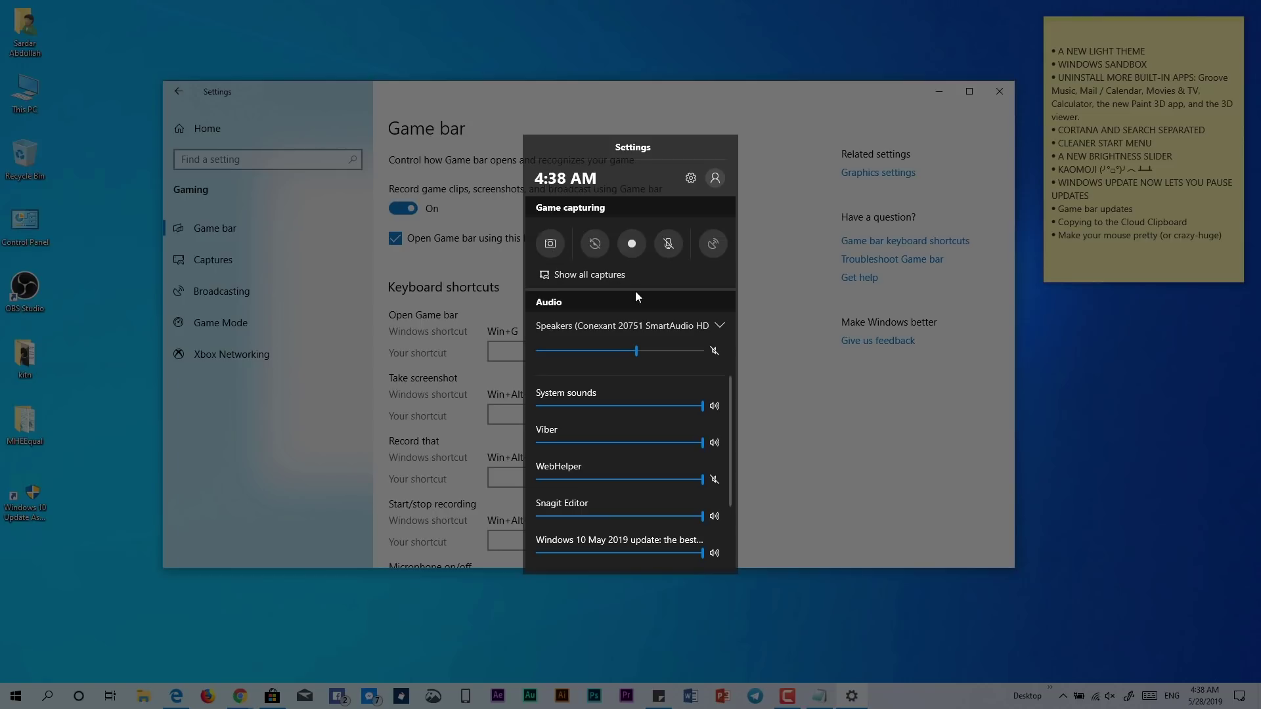
{"action": "left_click", "coordinate": [581, 276]}
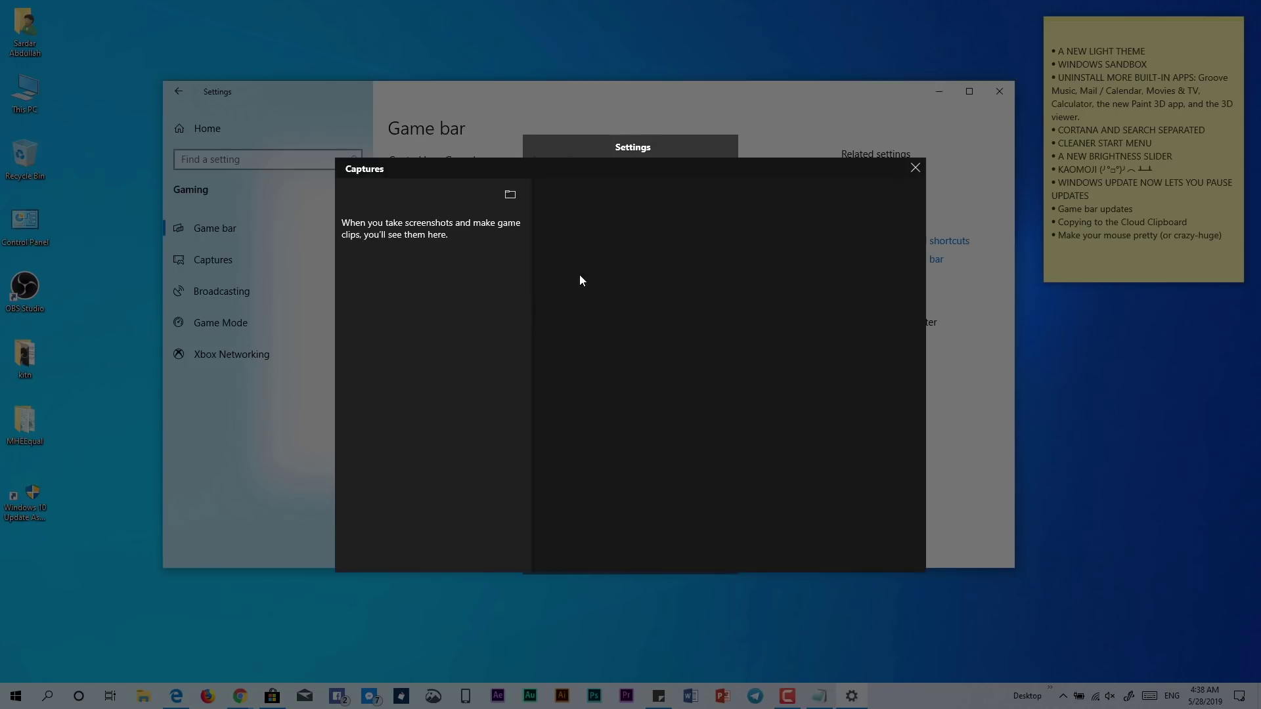
{"action": "left_click_drag", "start_coordinate": [604, 189], "coordinate": [900, 121]}
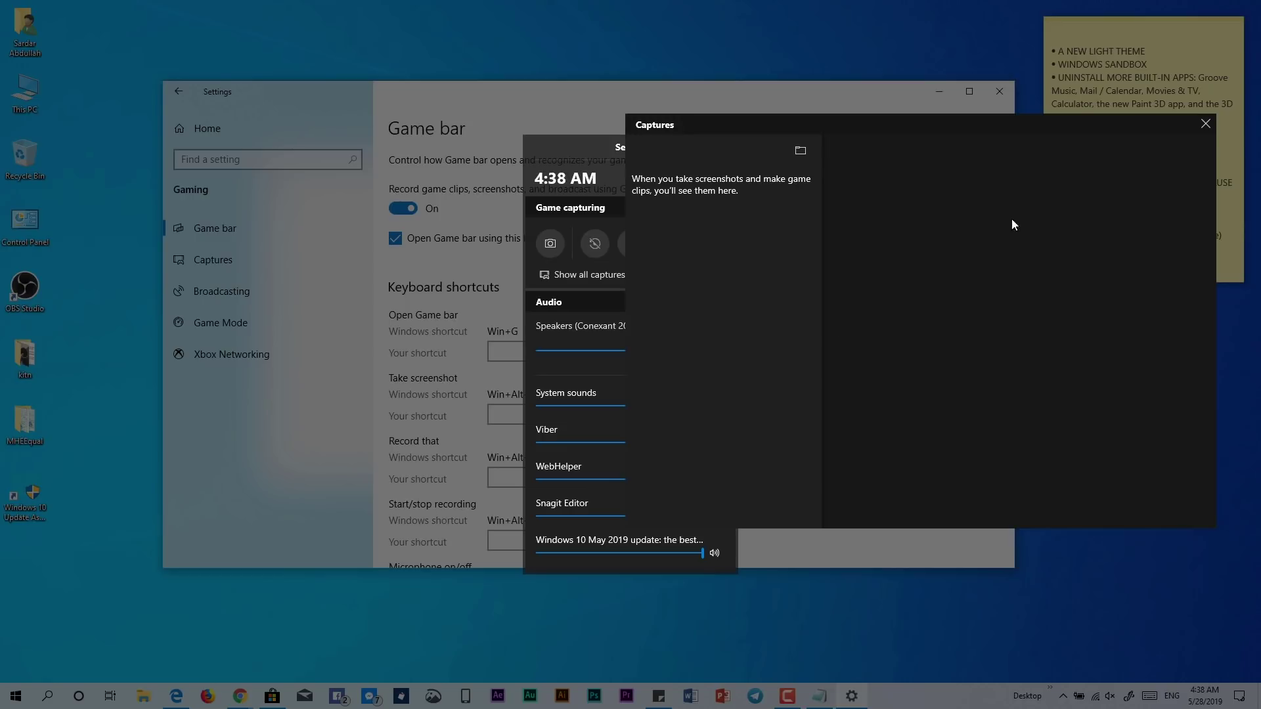
{"action": "left_click", "coordinate": [1205, 129]}
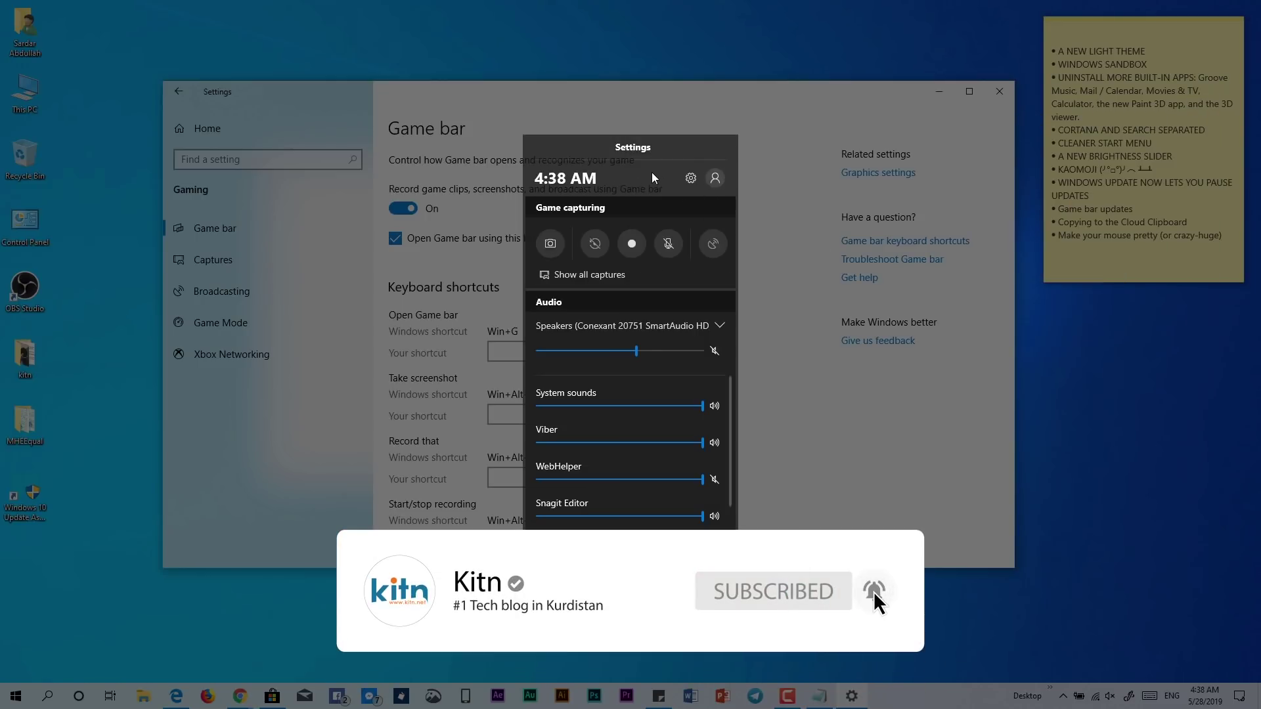
Close Game bar with Esc, scroll through its keyboard shortcuts, and minimize Settings
{"action": "key", "text": "Escape"}
{"action": "scroll", "coordinate": [681, 409], "scroll_direction": "down", "scroll_amount": 3}
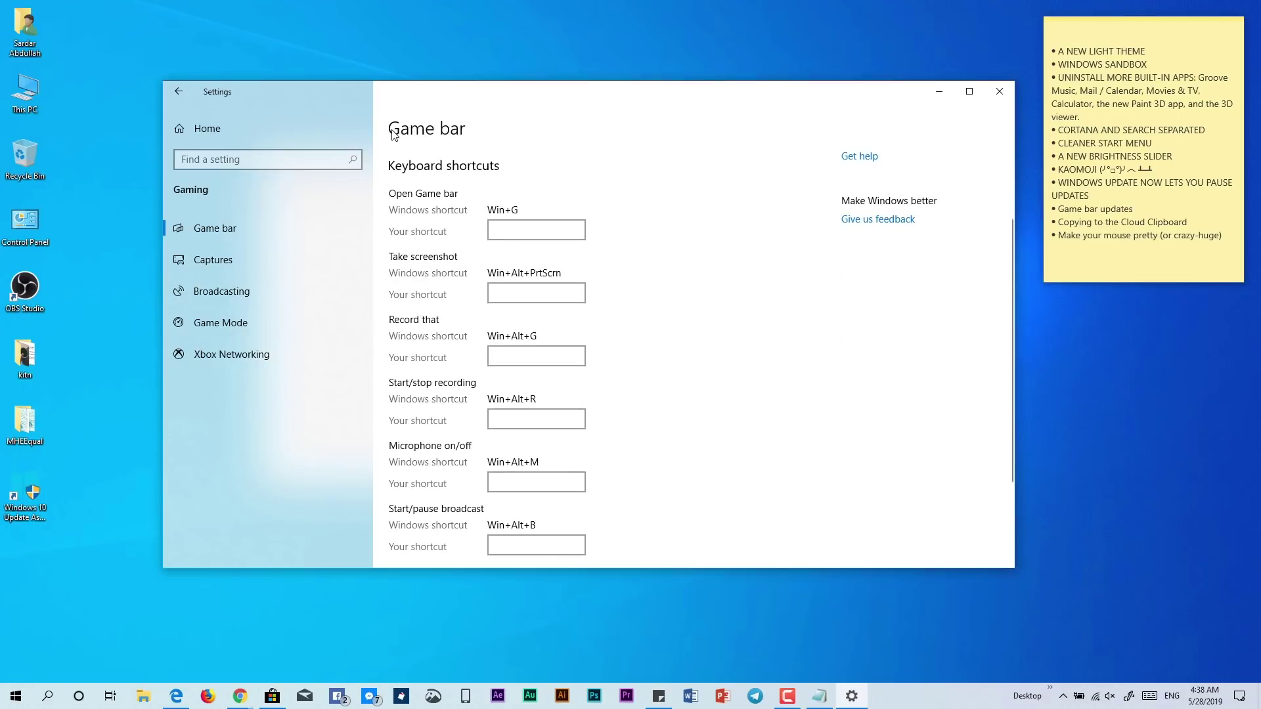
{"action": "scroll", "coordinate": [433, 280], "scroll_direction": "down", "scroll_amount": 3}
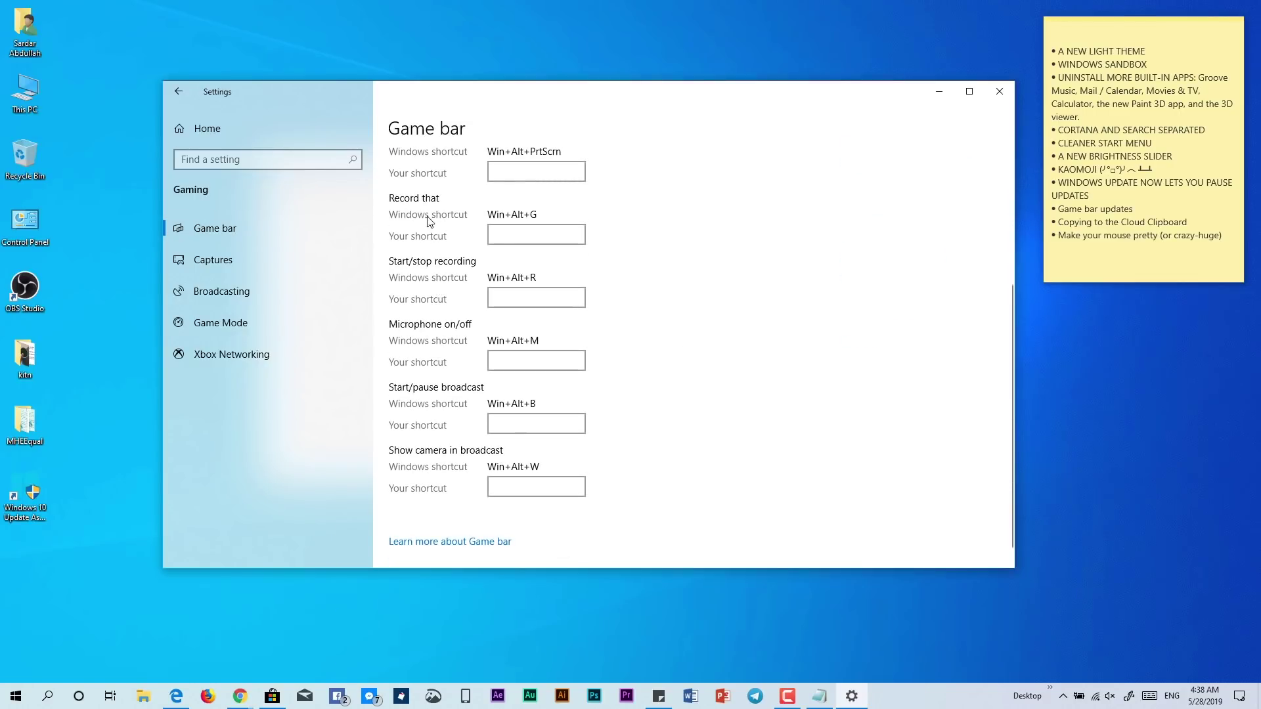
{"action": "scroll", "coordinate": [428, 279], "scroll_direction": "up", "scroll_amount": 3}
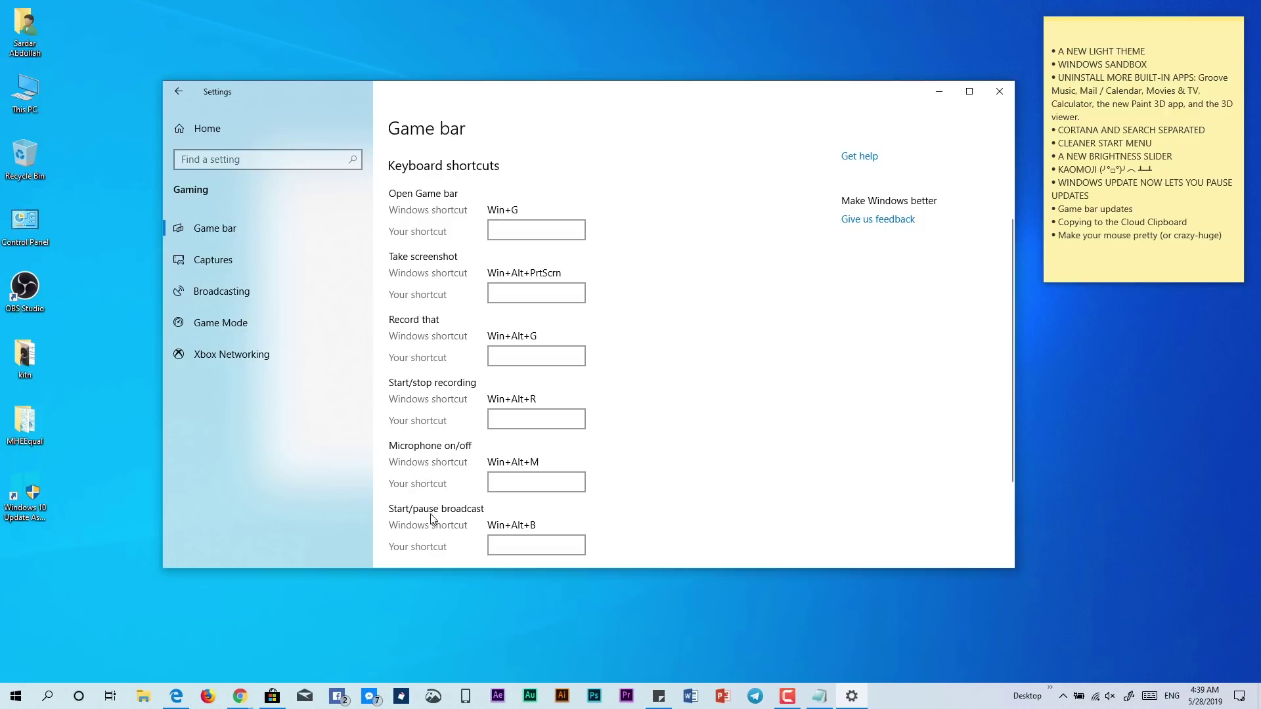
{"action": "scroll", "coordinate": [487, 515], "scroll_direction": "down", "scroll_amount": 3}
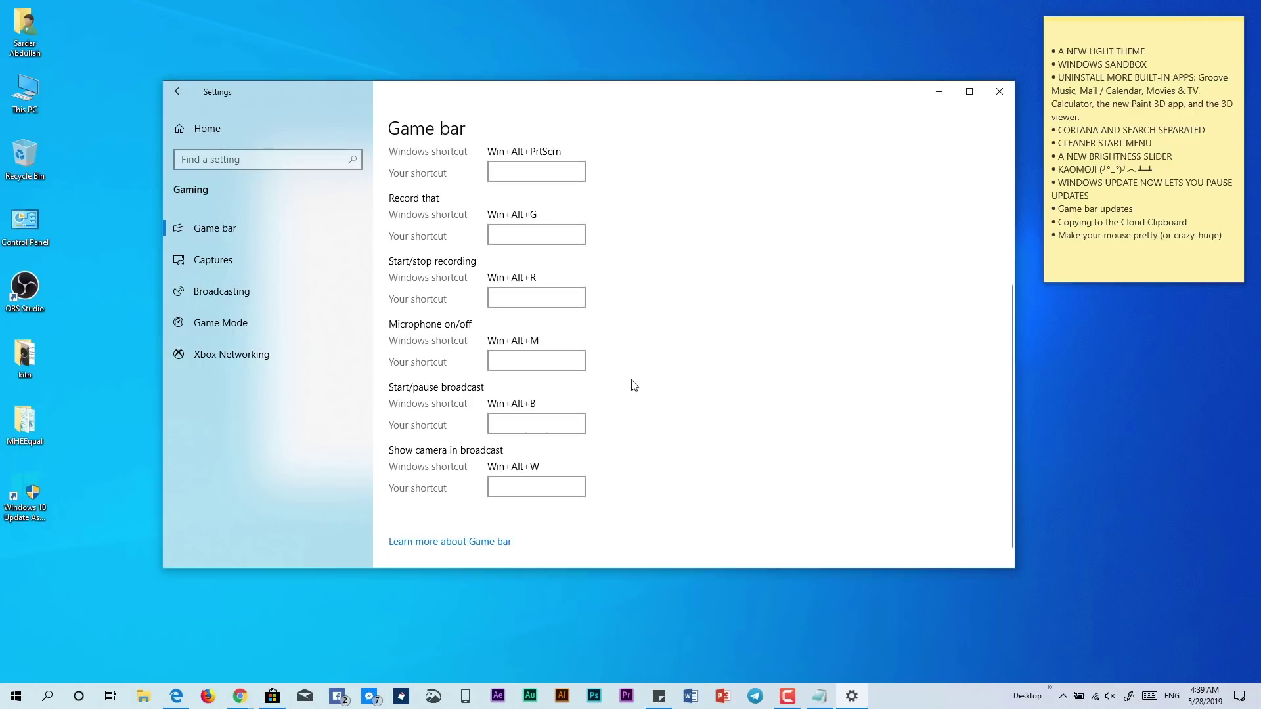
{"action": "scroll", "coordinate": [634, 385], "scroll_direction": "up", "scroll_amount": 6}
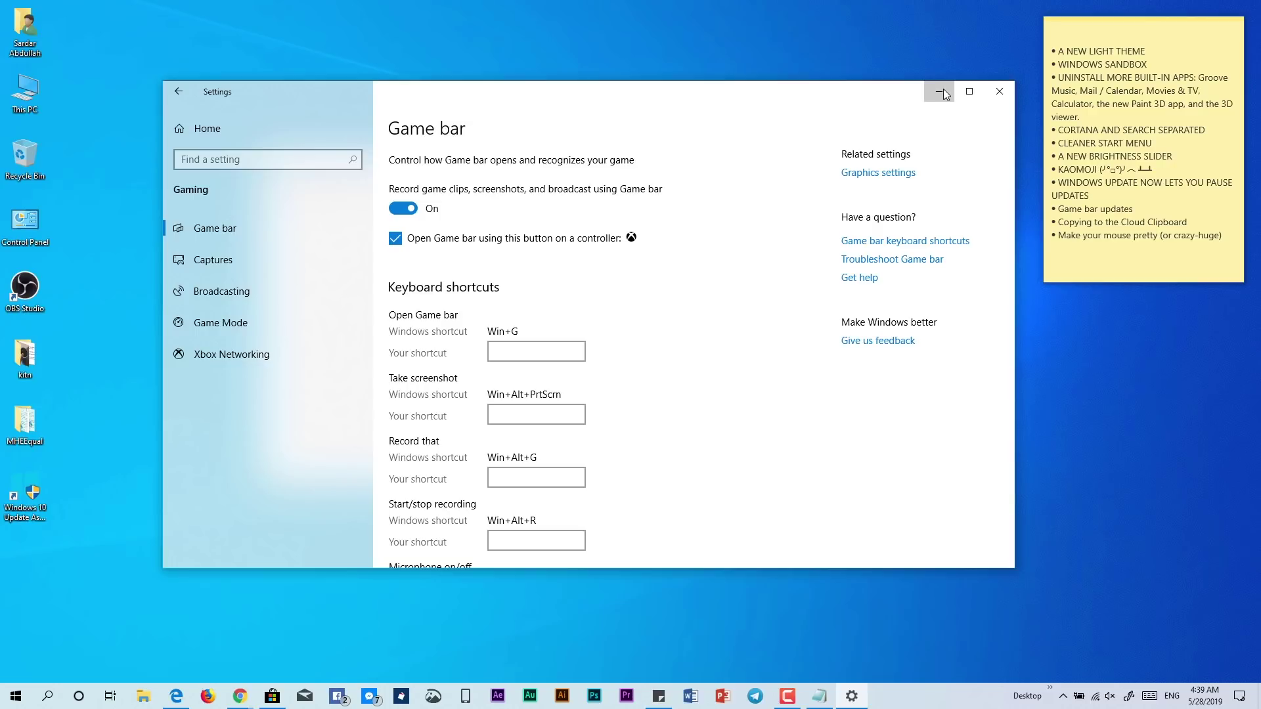
{"action": "left_click", "coordinate": [943, 94]}
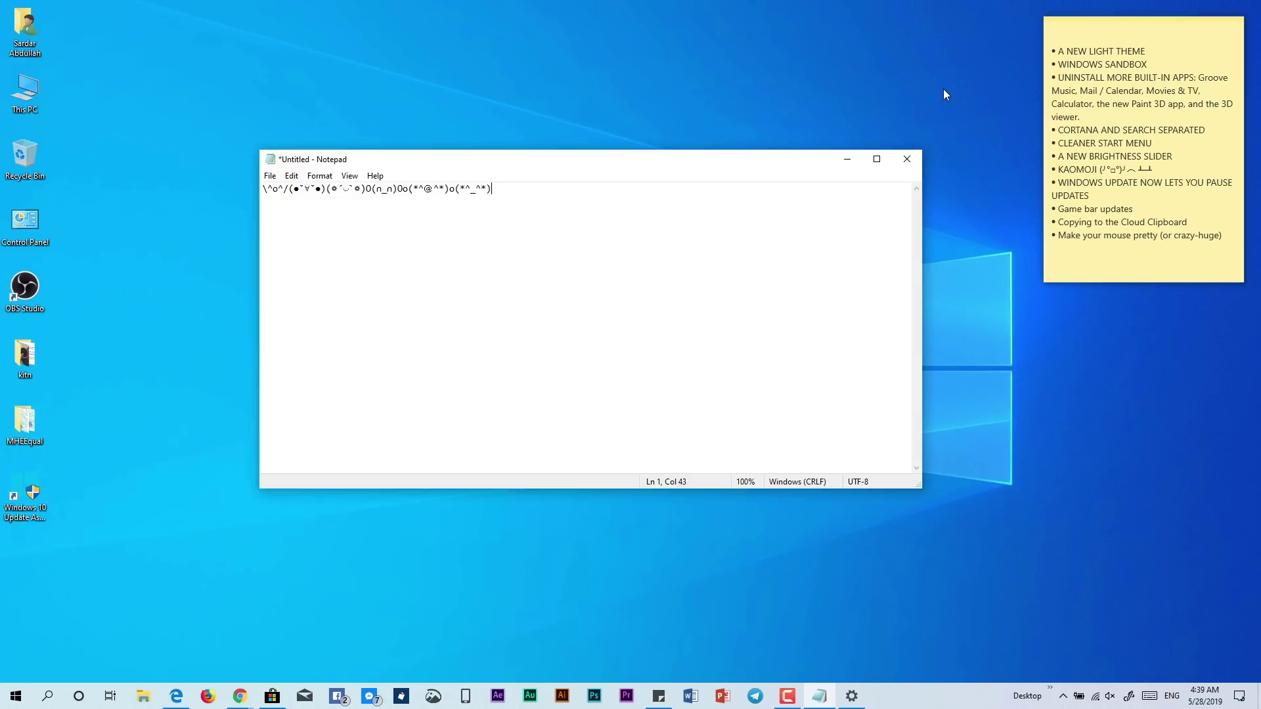
Replace Notepad's kaomoji line with the author's name, select it, and bring up clipboard history
{"action": "left_click_drag", "start_coordinate": [509, 189], "coordinate": [238, 206]}
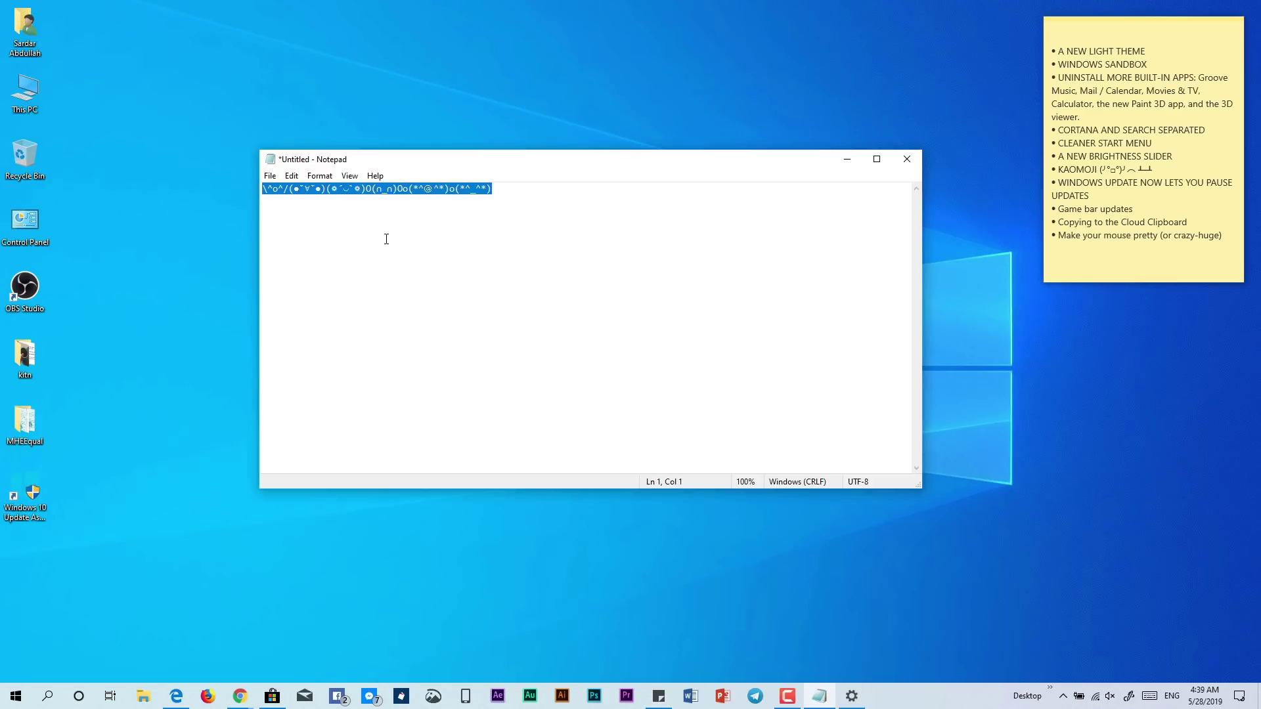
{"action": "key", "text": "BackSpace"}
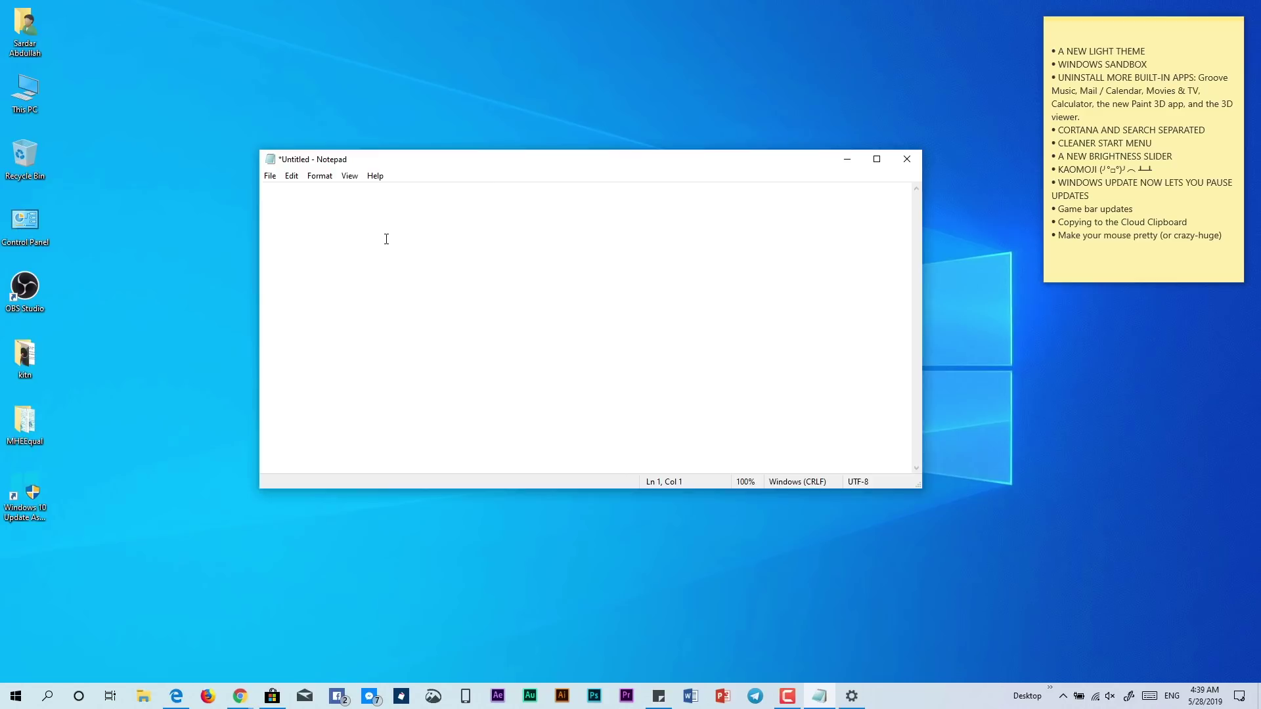
{"action": "type", "text": "Sardar Abdalla"}
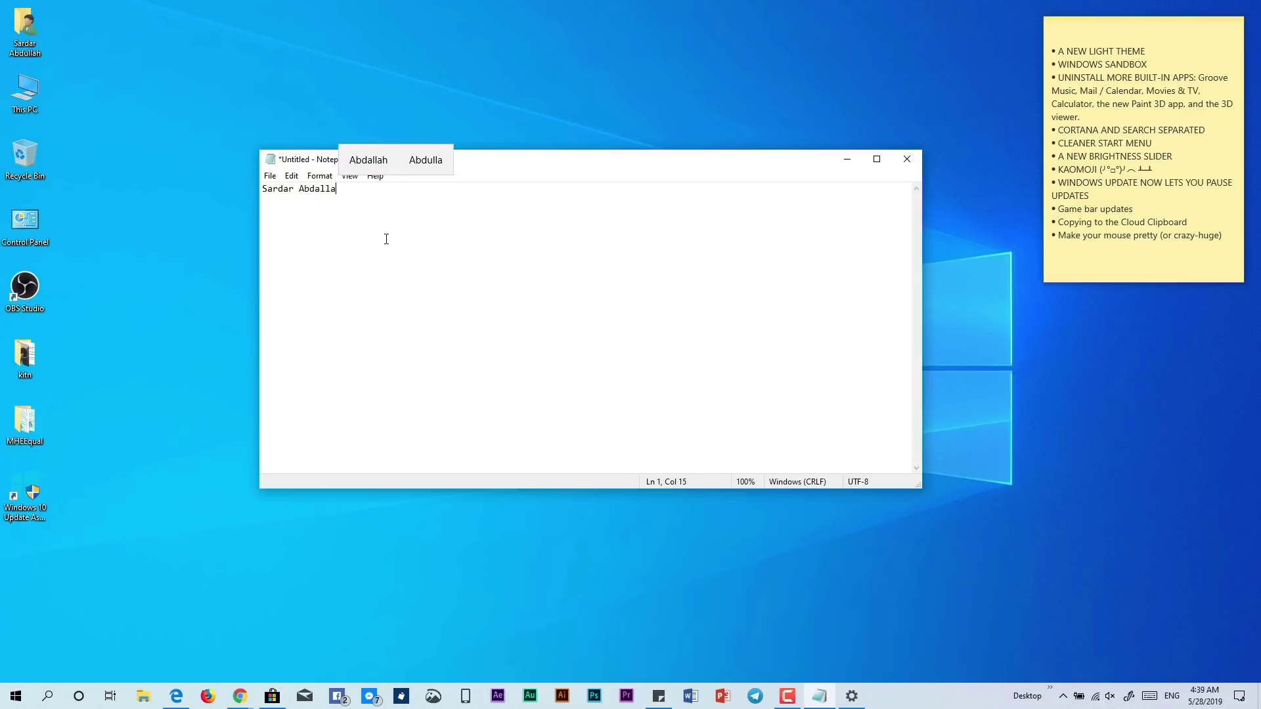
{"action": "left_click_drag", "start_coordinate": [356, 193], "coordinate": [241, 192]}
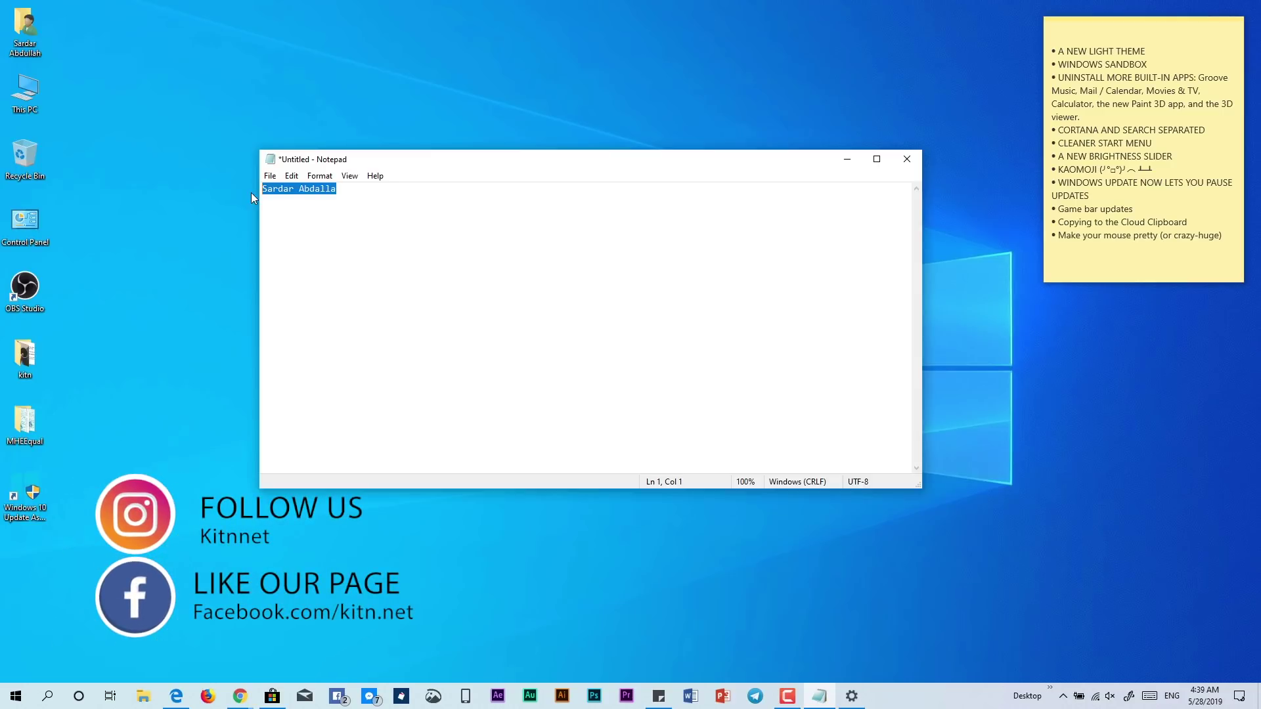
{"action": "key", "text": "super+v"}
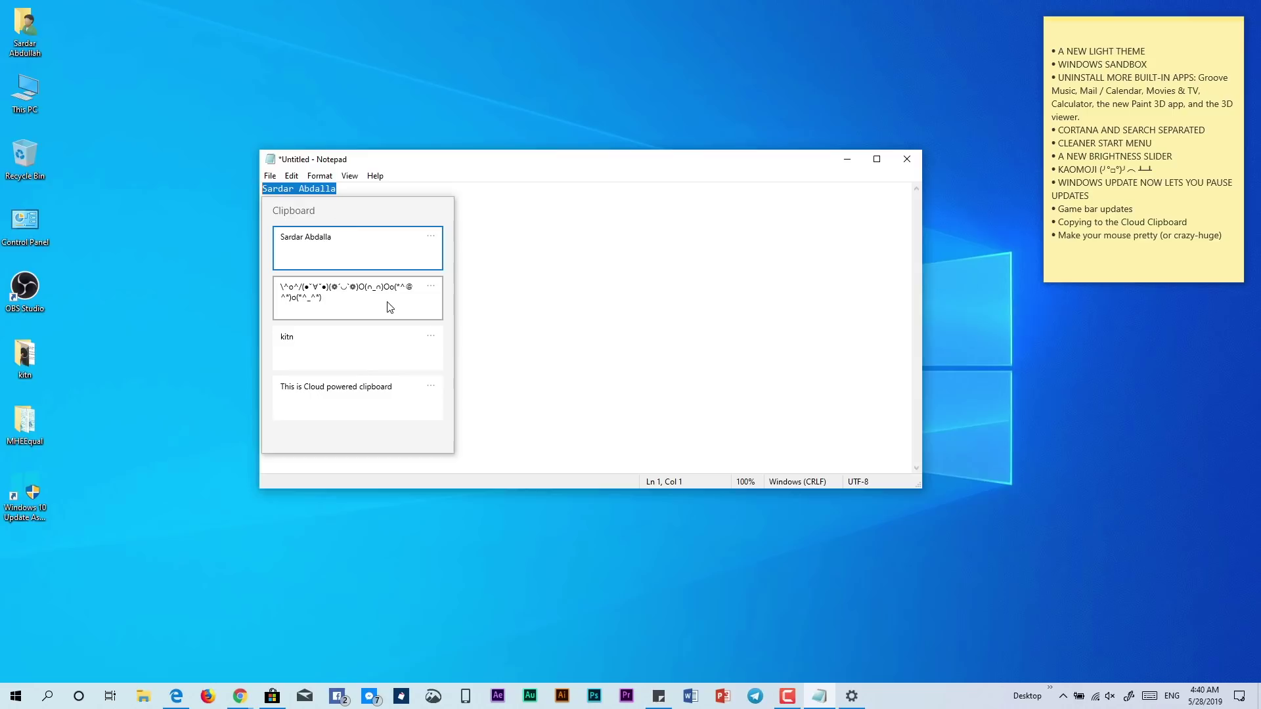
Inspect the newest clipboard entry's options menu, then dismiss clipboard history
{"action": "left_click", "coordinate": [431, 238]}
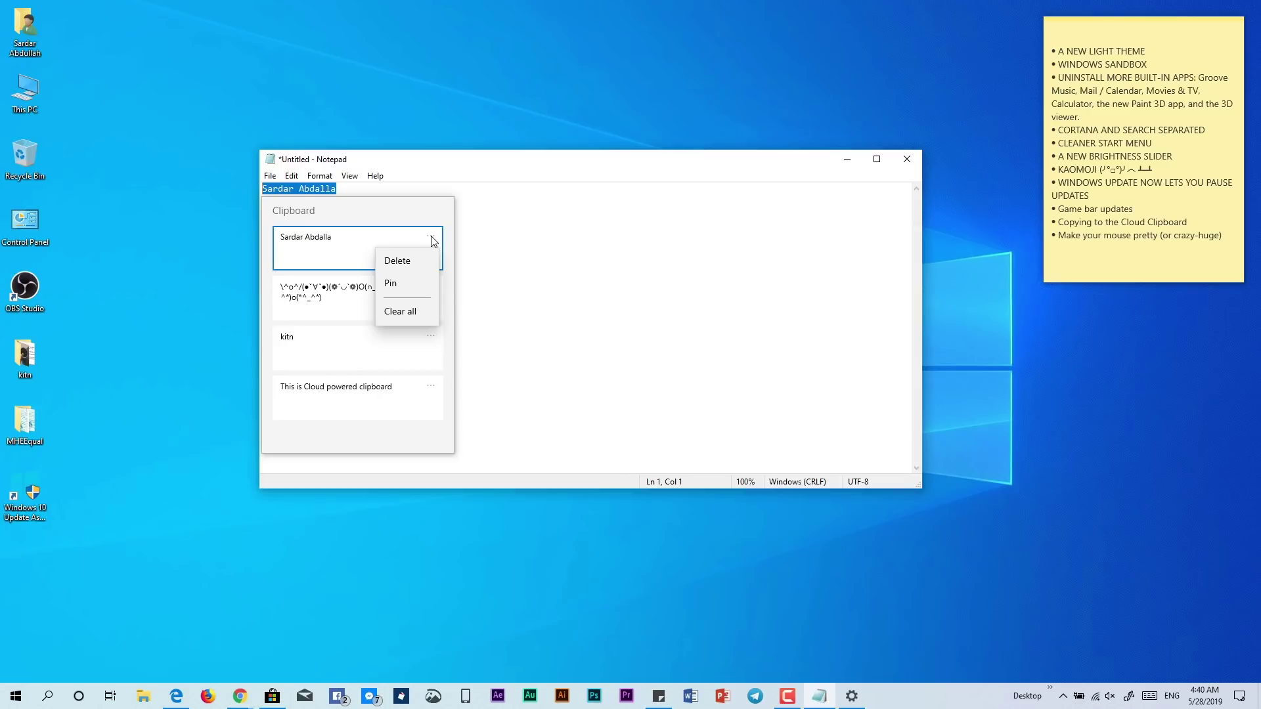
{"action": "left_click", "coordinate": [404, 281]}
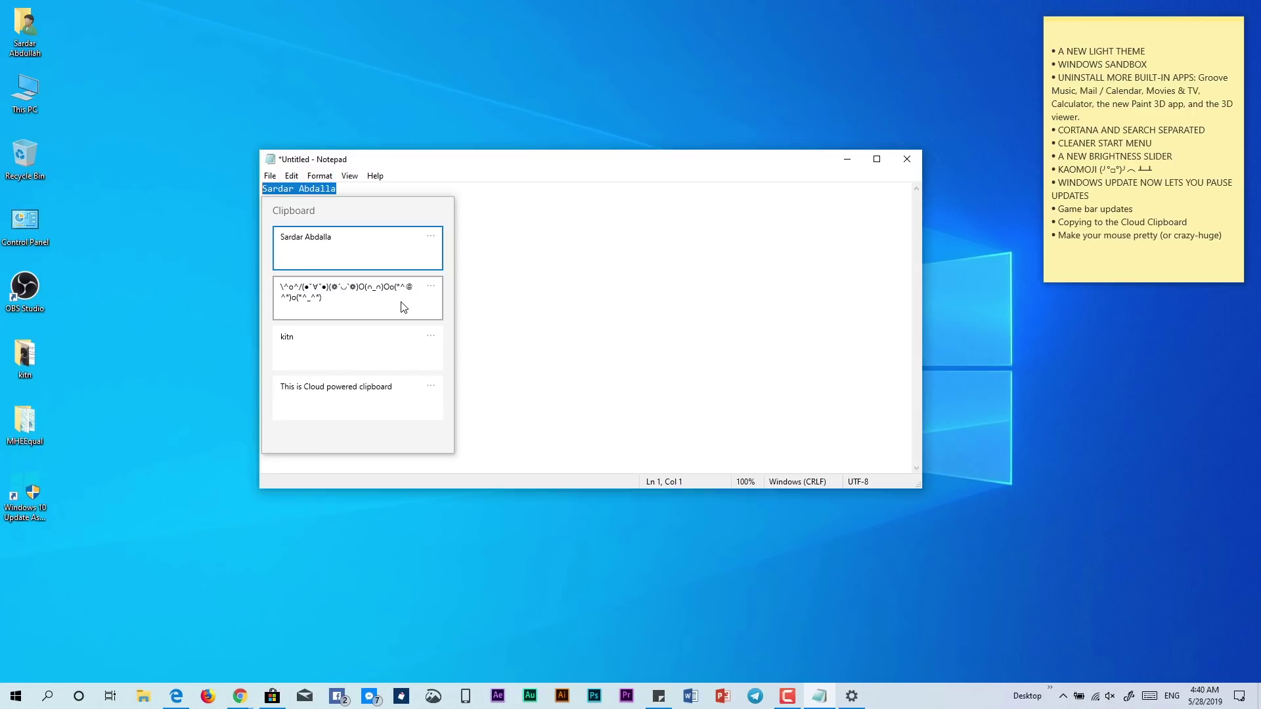
{"action": "key", "text": "Escape"}
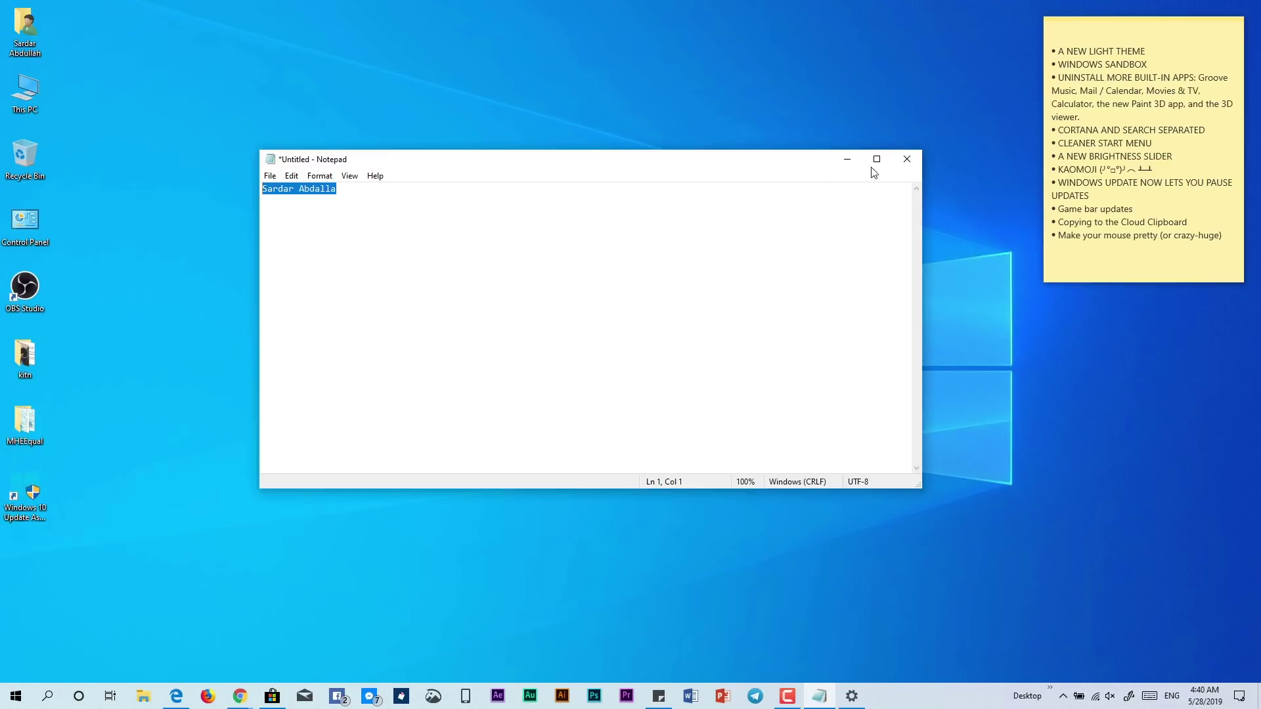
Close Notepad without saving the Untitled document and show the Action Center
{"action": "left_click", "coordinate": [913, 160]}
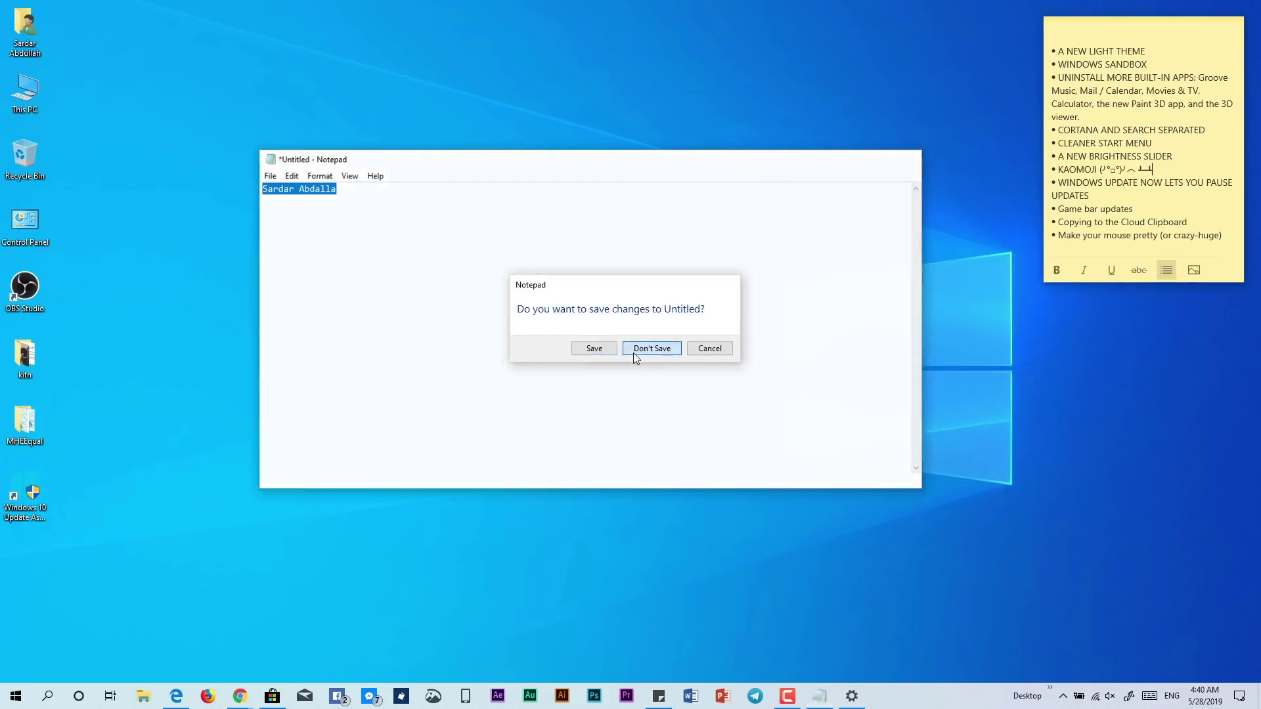
{"action": "left_click", "coordinate": [632, 352]}
{"action": "left_click", "coordinate": [1239, 696]}
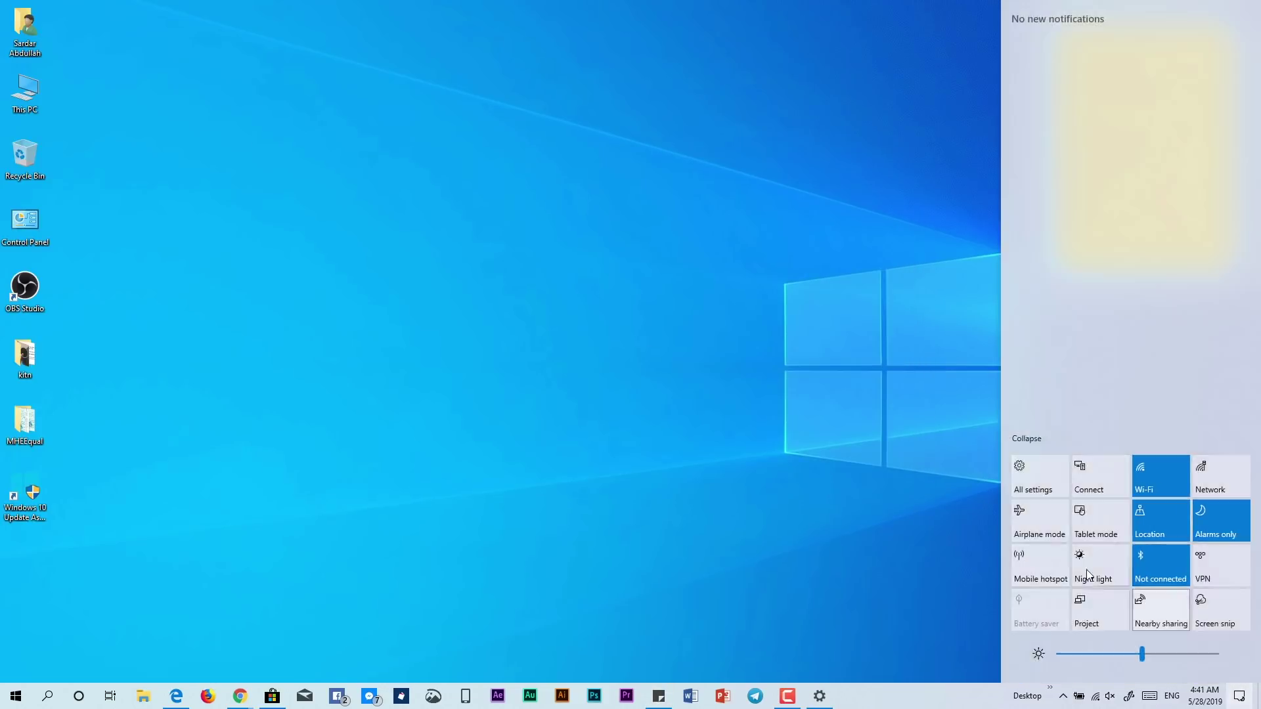
Go to Settings' Ease of Access > Cursor & pointer page
{"action": "left_click", "coordinate": [1026, 470]}
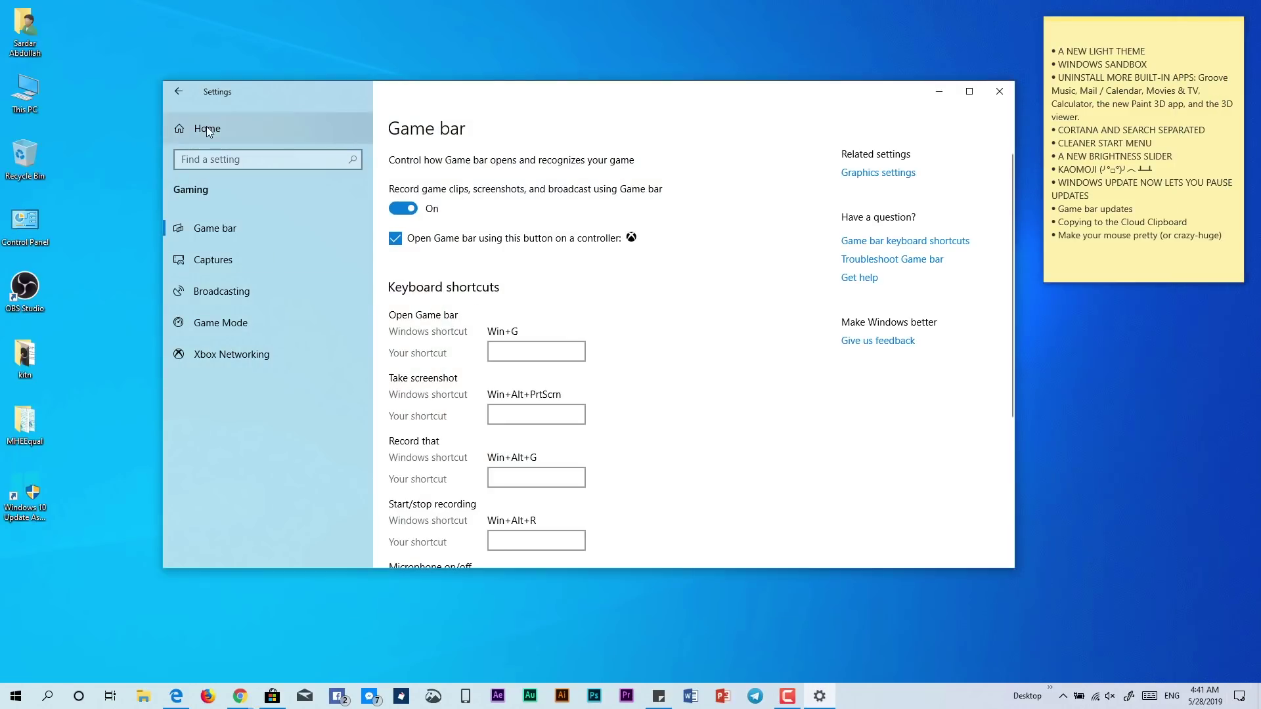
{"action": "left_click", "coordinate": [223, 131]}
{"action": "left_click", "coordinate": [489, 381]}
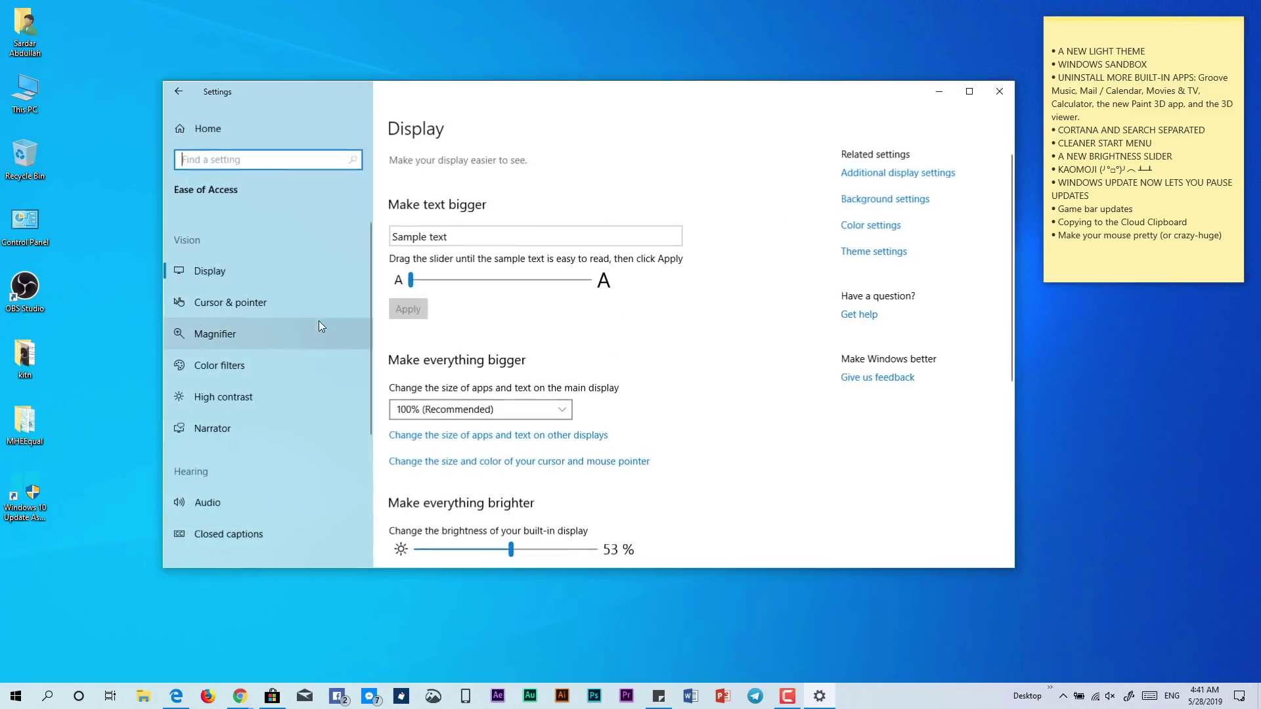
{"action": "left_click", "coordinate": [233, 308]}
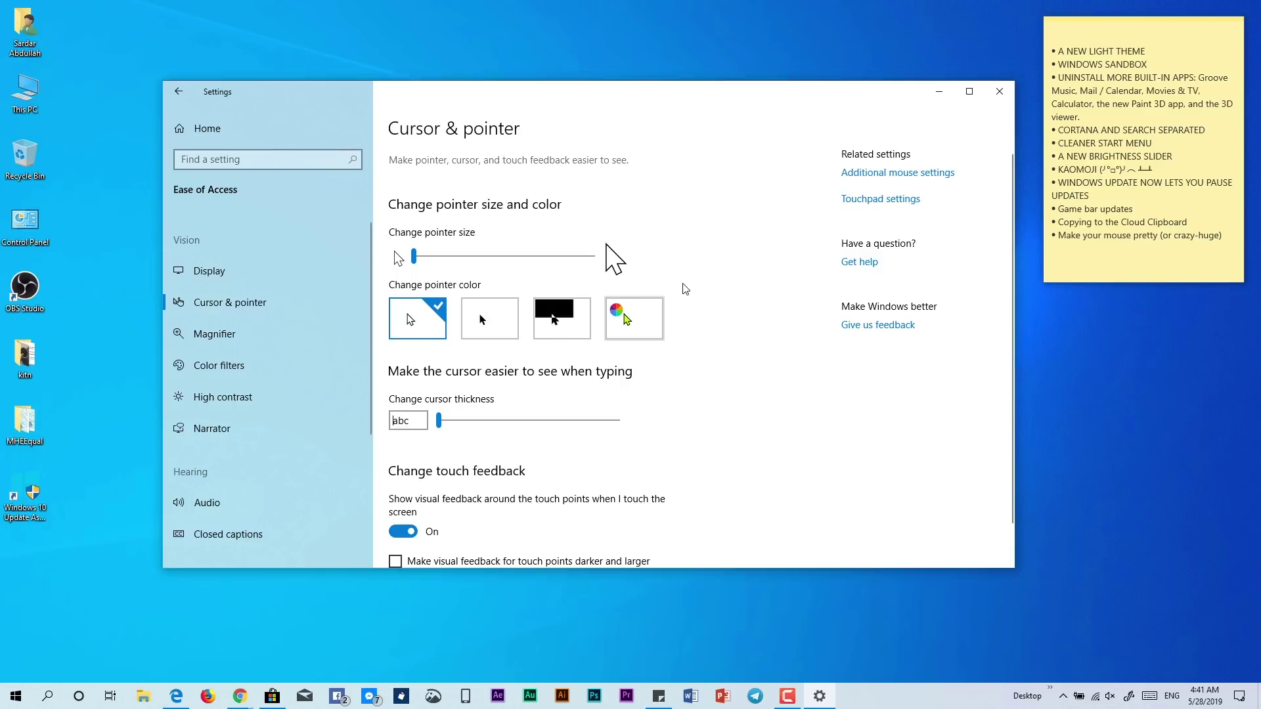
Make the mouse pointer black at near-minimum size, then minimize Settings
{"action": "key", "text": "space"}
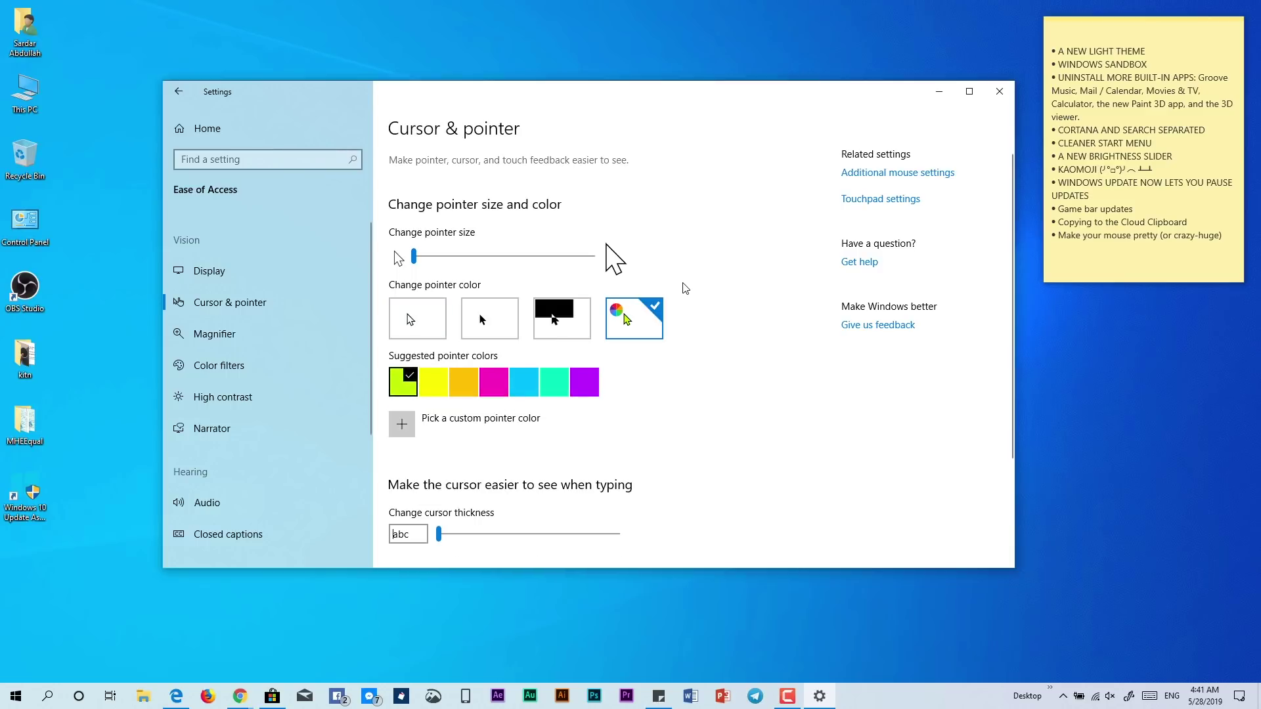
{"action": "left_click_drag", "start_coordinate": [420, 256], "coordinate": [660, 251]}
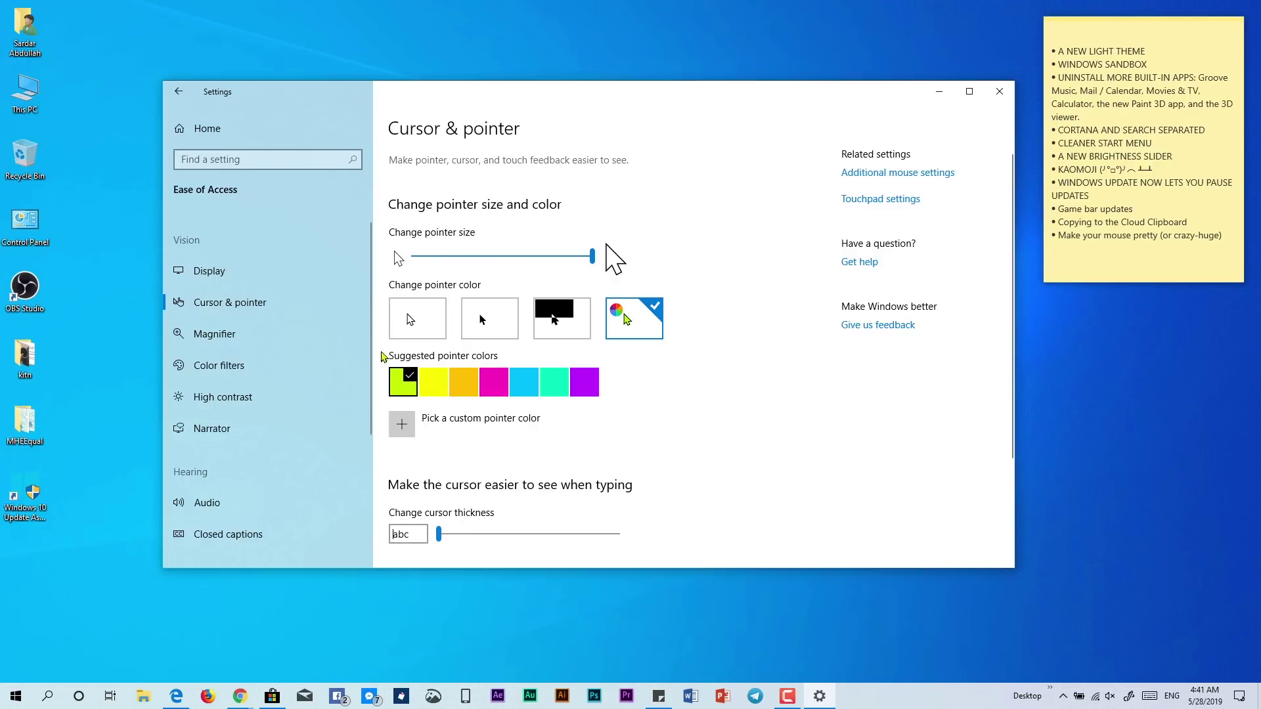
{"action": "left_click", "coordinate": [418, 305]}
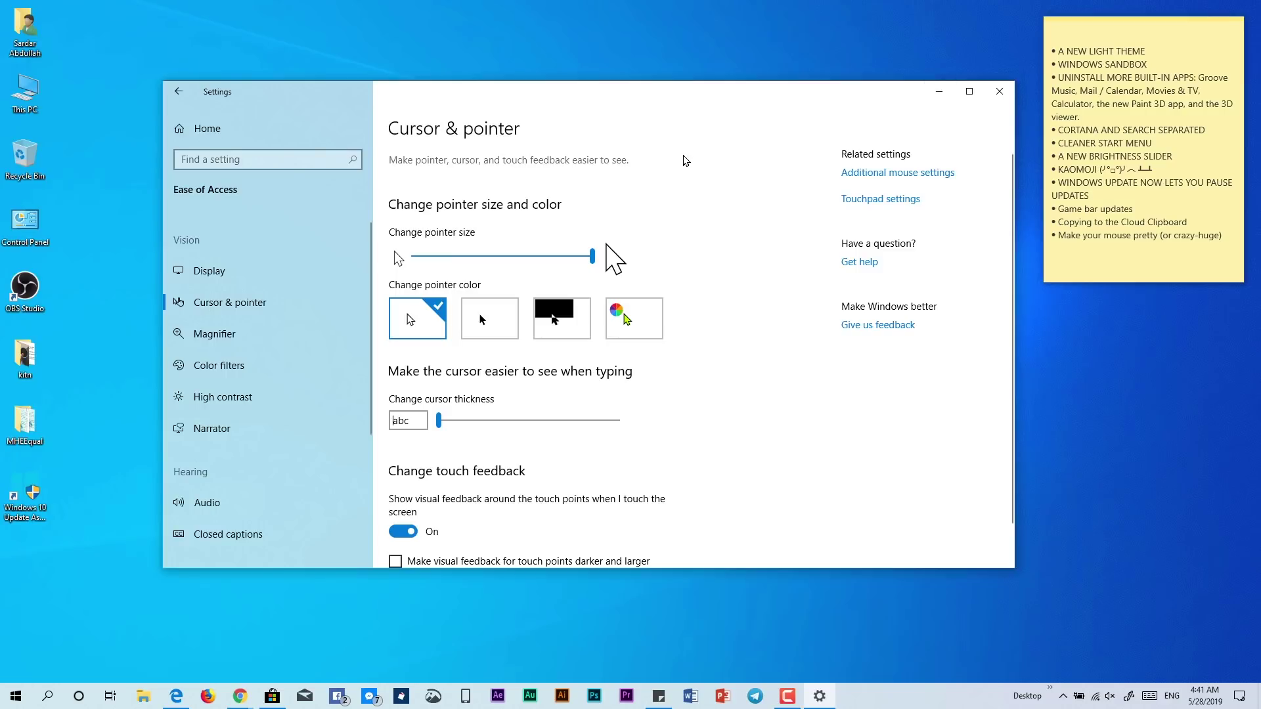
{"action": "left_click_drag", "start_coordinate": [592, 256], "coordinate": [455, 260]}
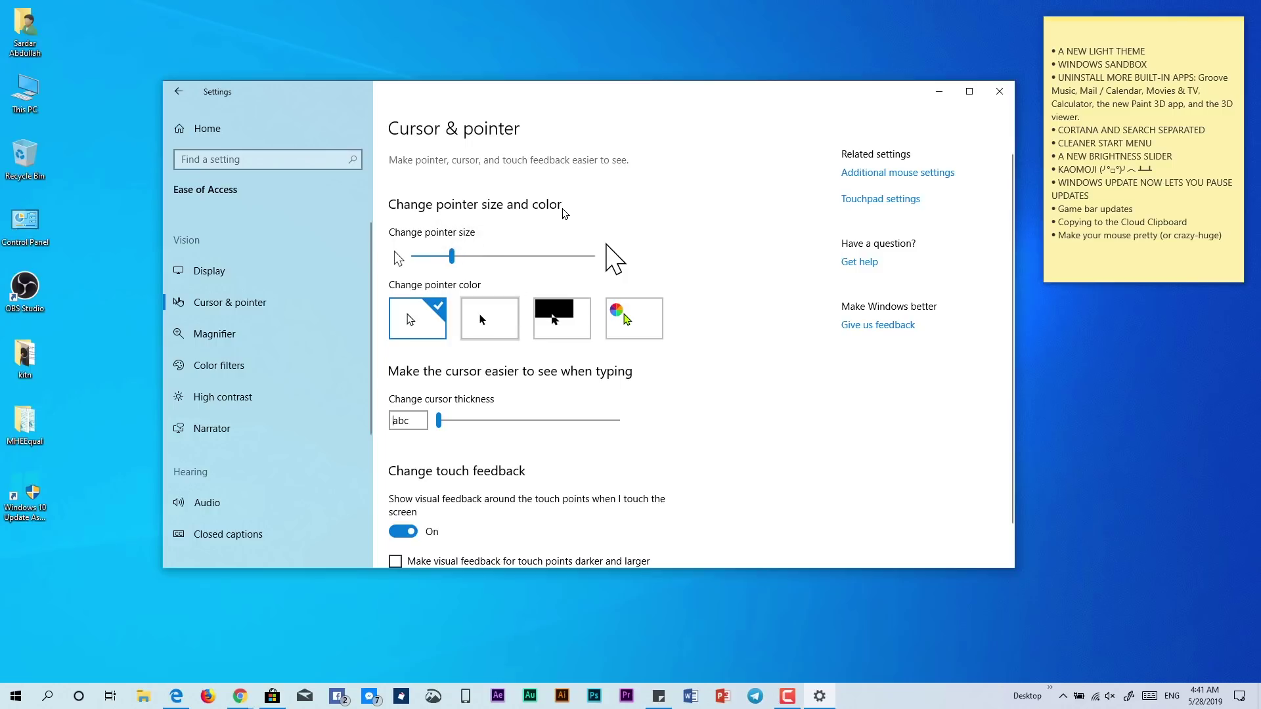
{"action": "left_click", "coordinate": [476, 302]}
{"action": "left_click_drag", "start_coordinate": [453, 256], "coordinate": [427, 261]}
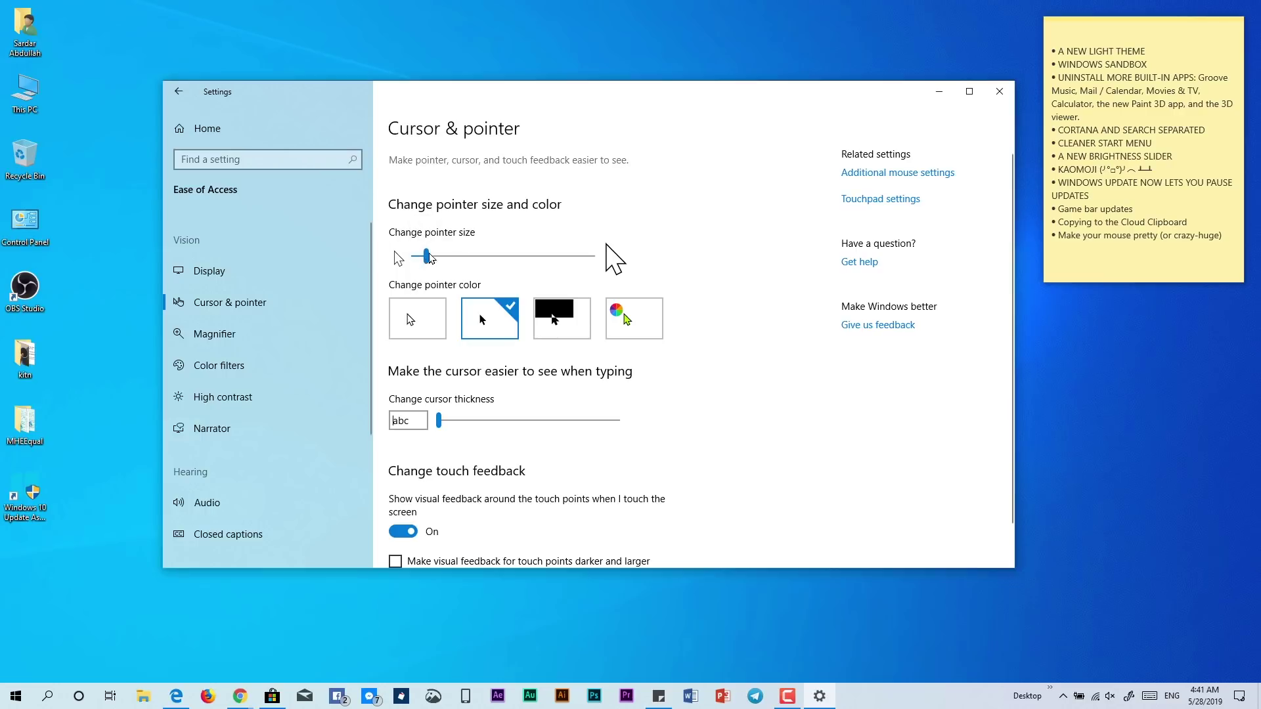
{"action": "left_click", "coordinate": [941, 92]}
{"action": "right_click", "coordinate": [595, 66]}
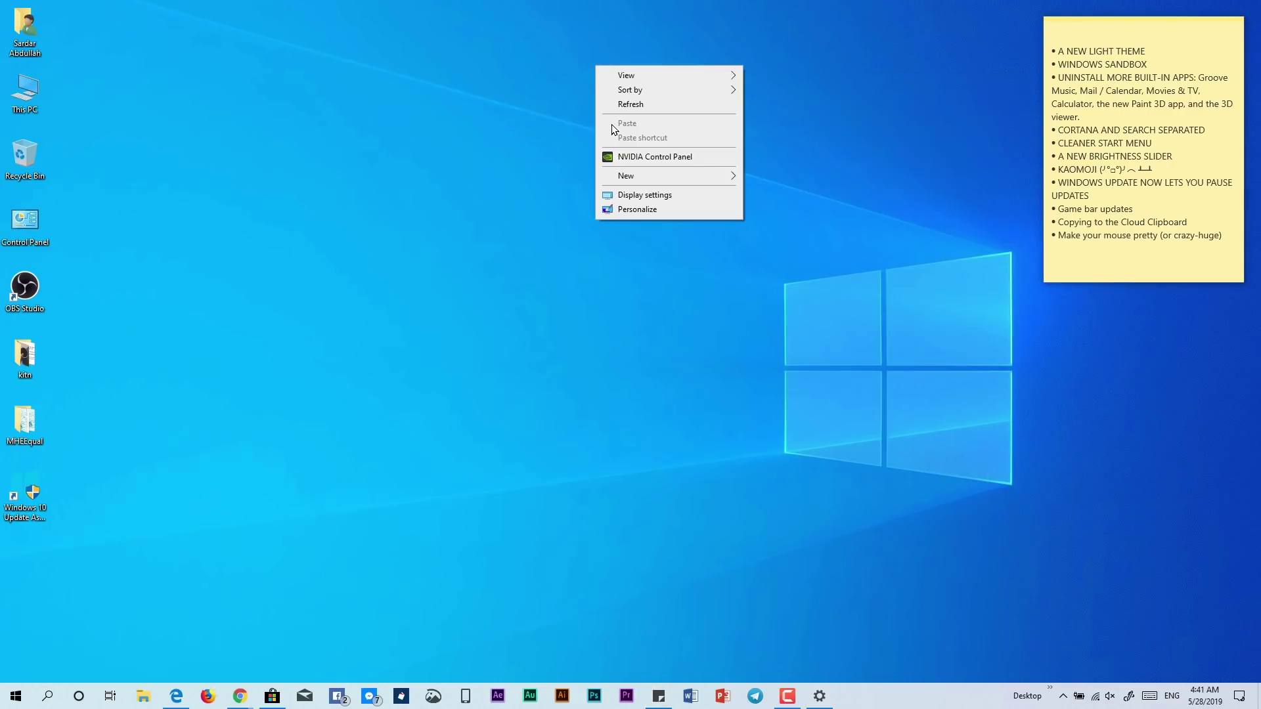
{"action": "left_click", "coordinate": [623, 104]}
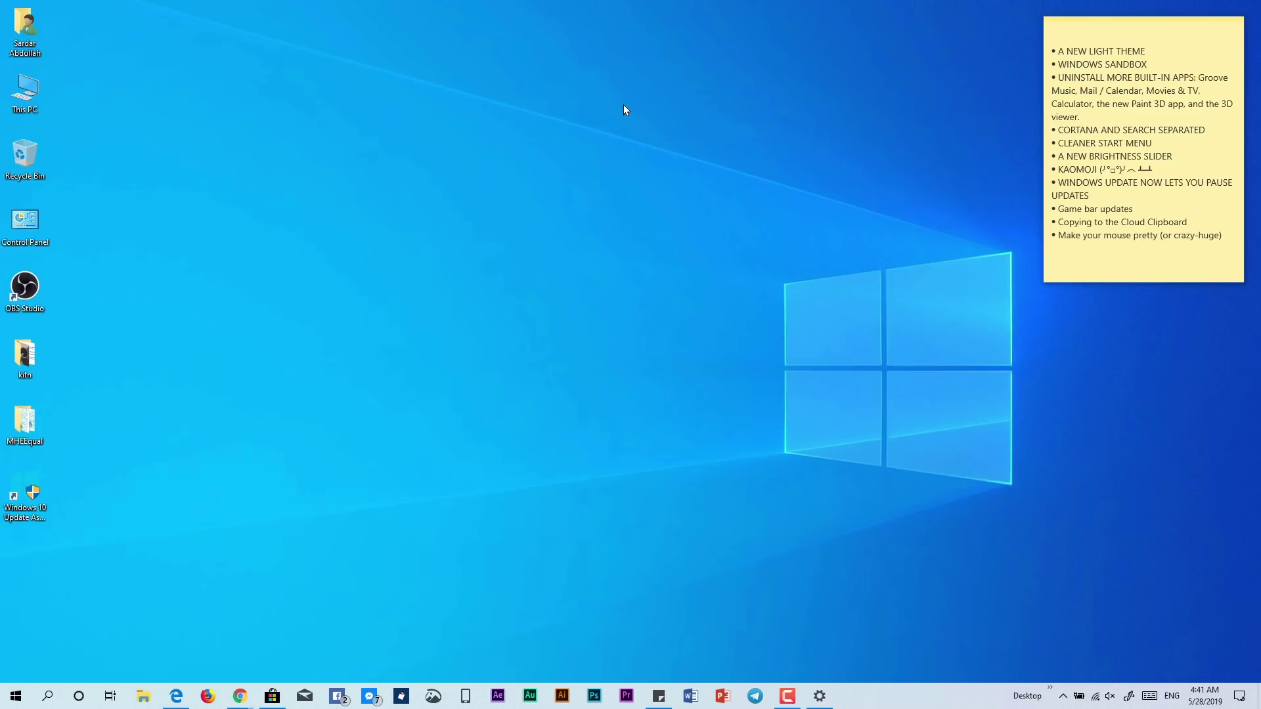